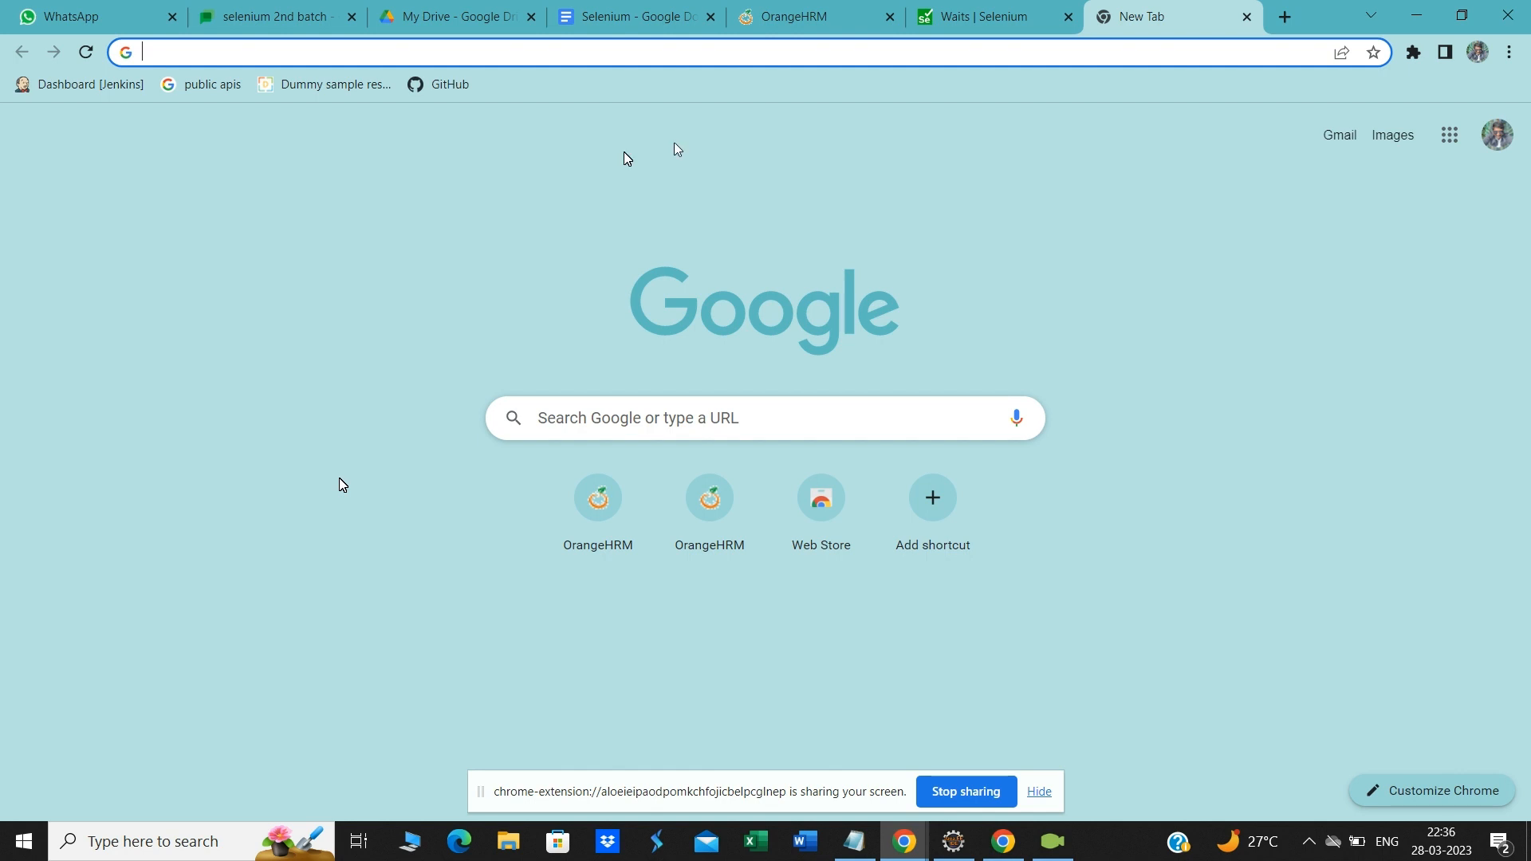
Step: Search the web for selectorshub, and from the SelectorsHub site open the AutoTestData tool
type("selectorshub")
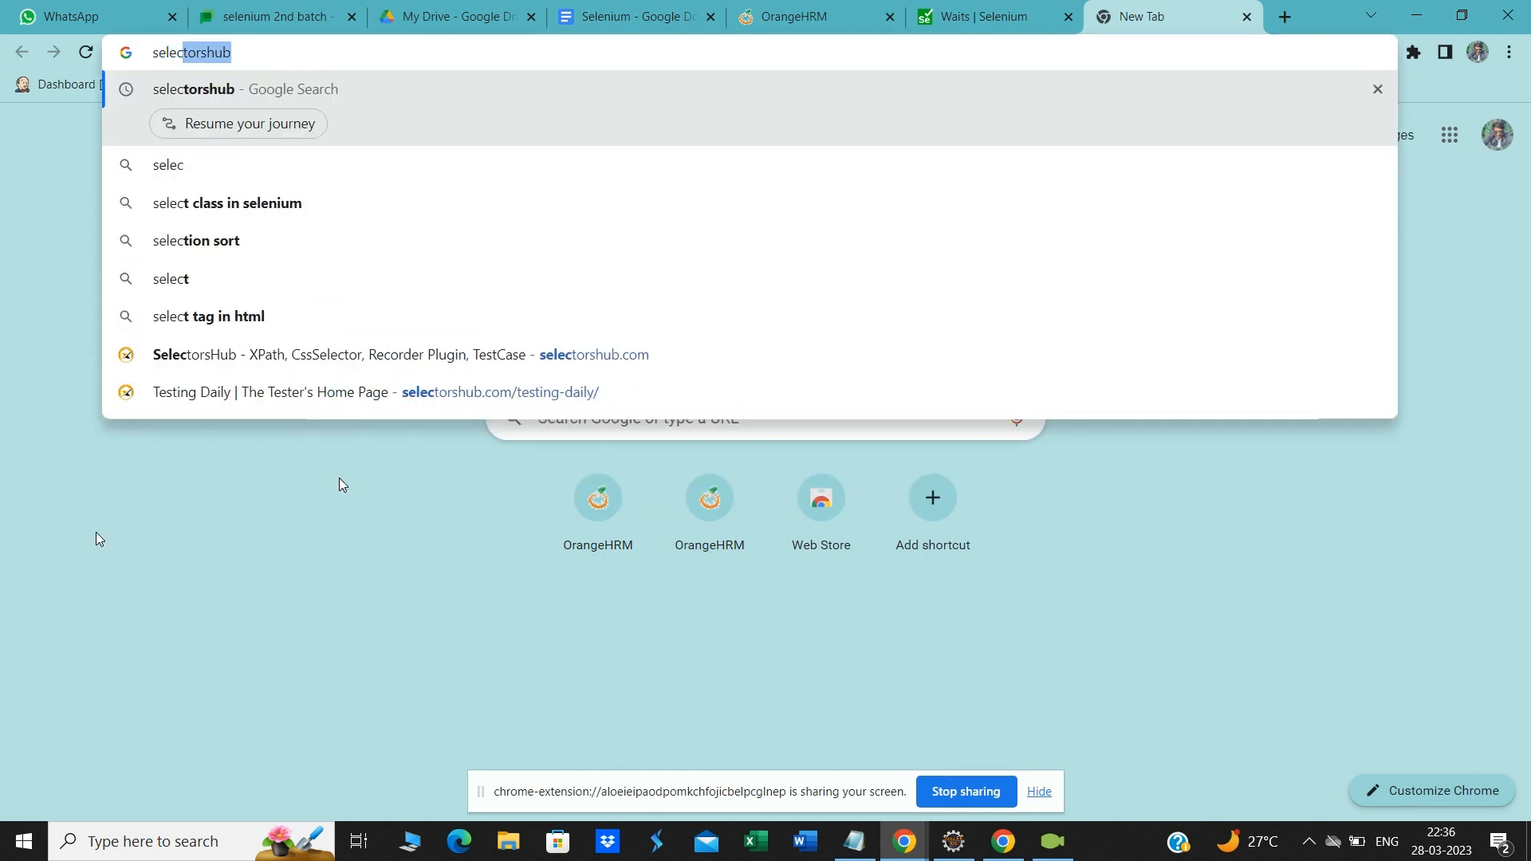
left_click(206, 94)
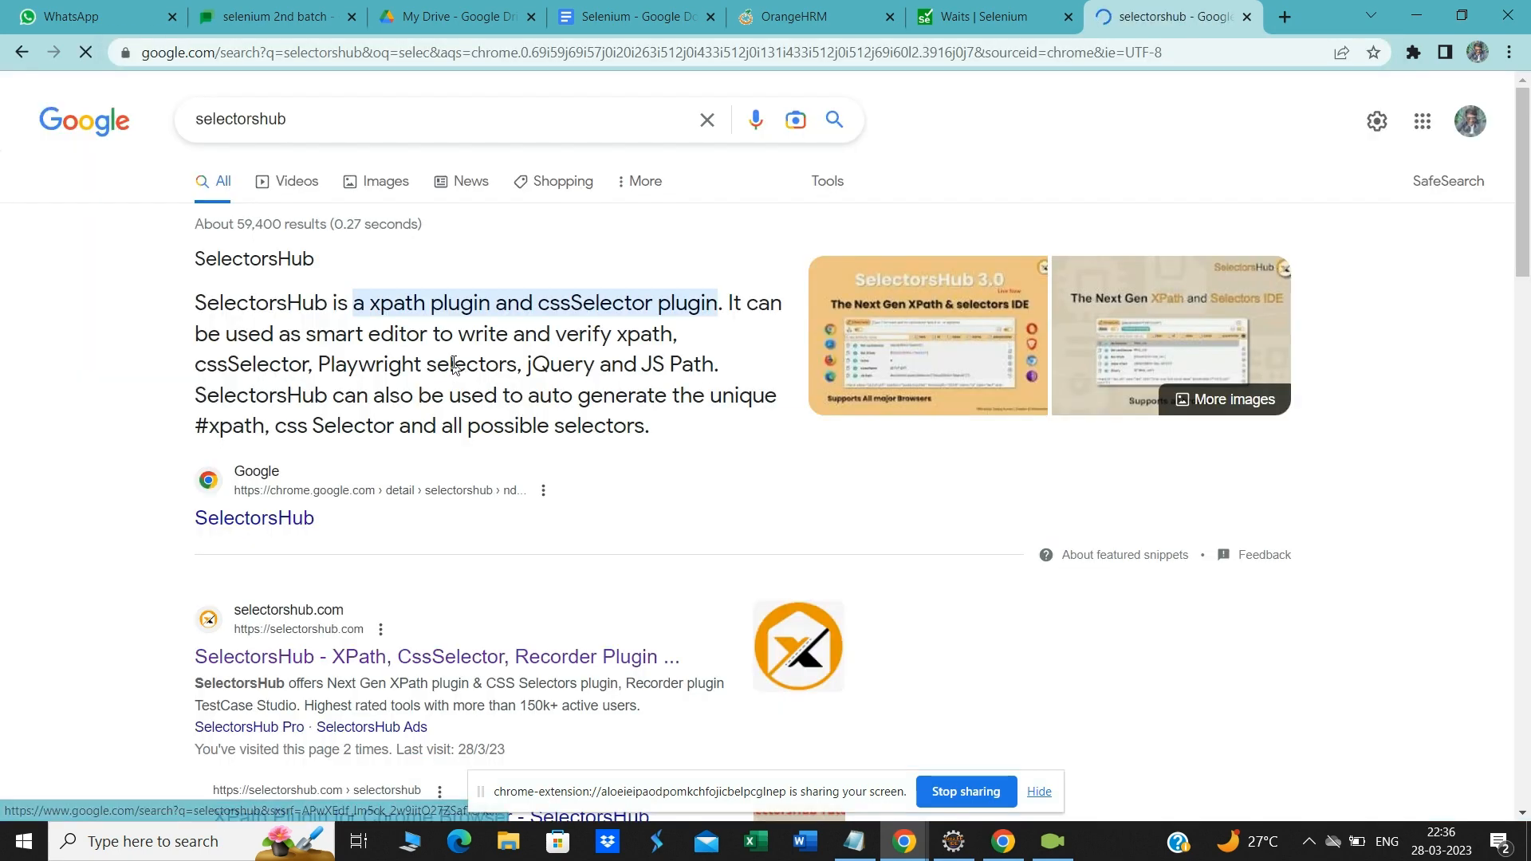
scroll(451, 522, "down", 3)
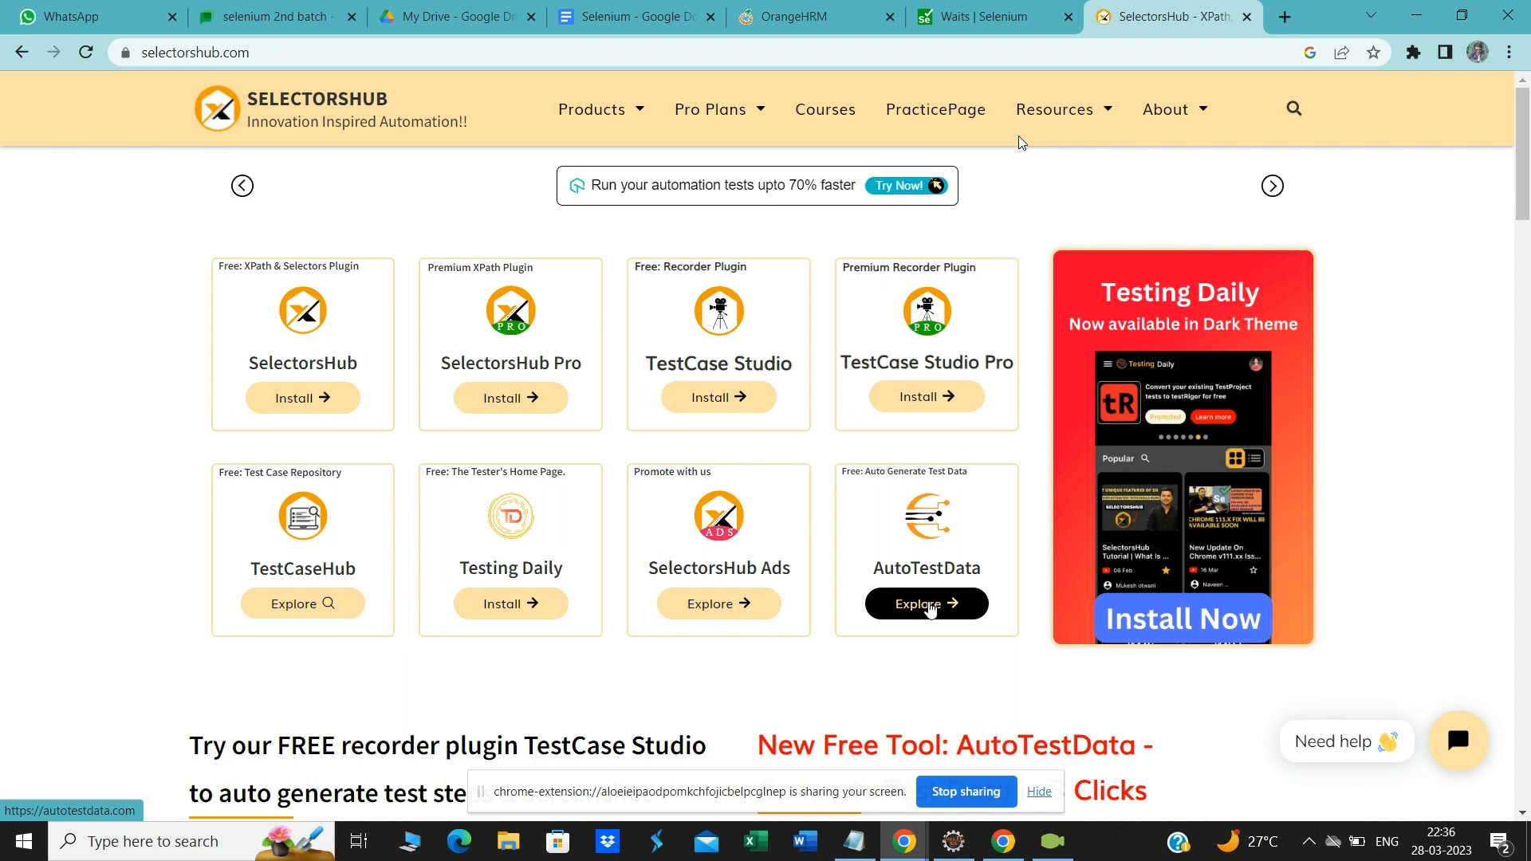
left_click(929, 606)
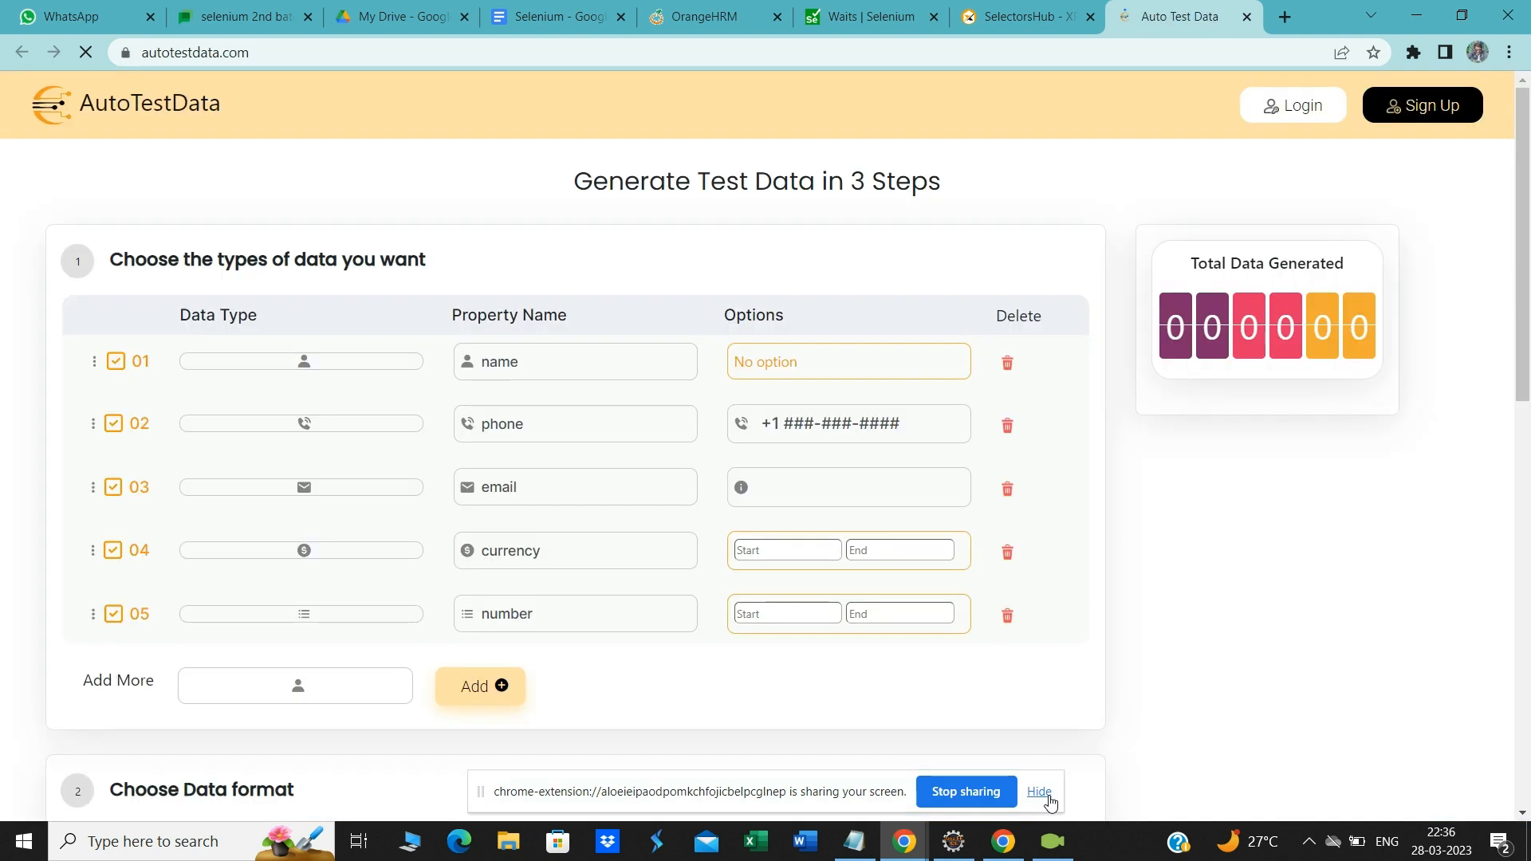
left_click(1041, 793)
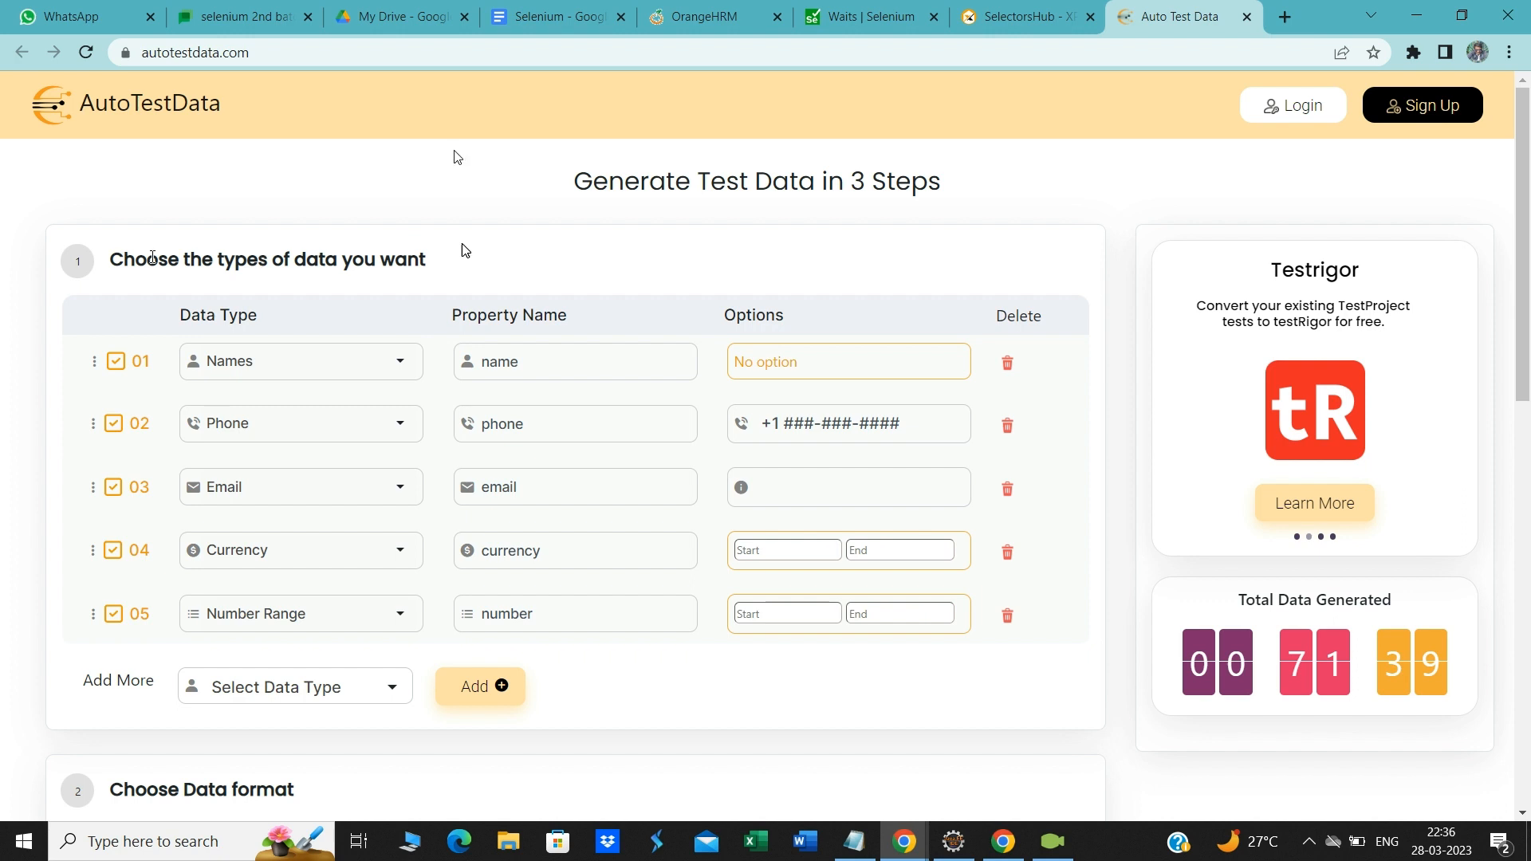
Step: Examine the data types available for the name, phone and email rows, keeping Names, Phone and Email selected
double_click(197, 262)
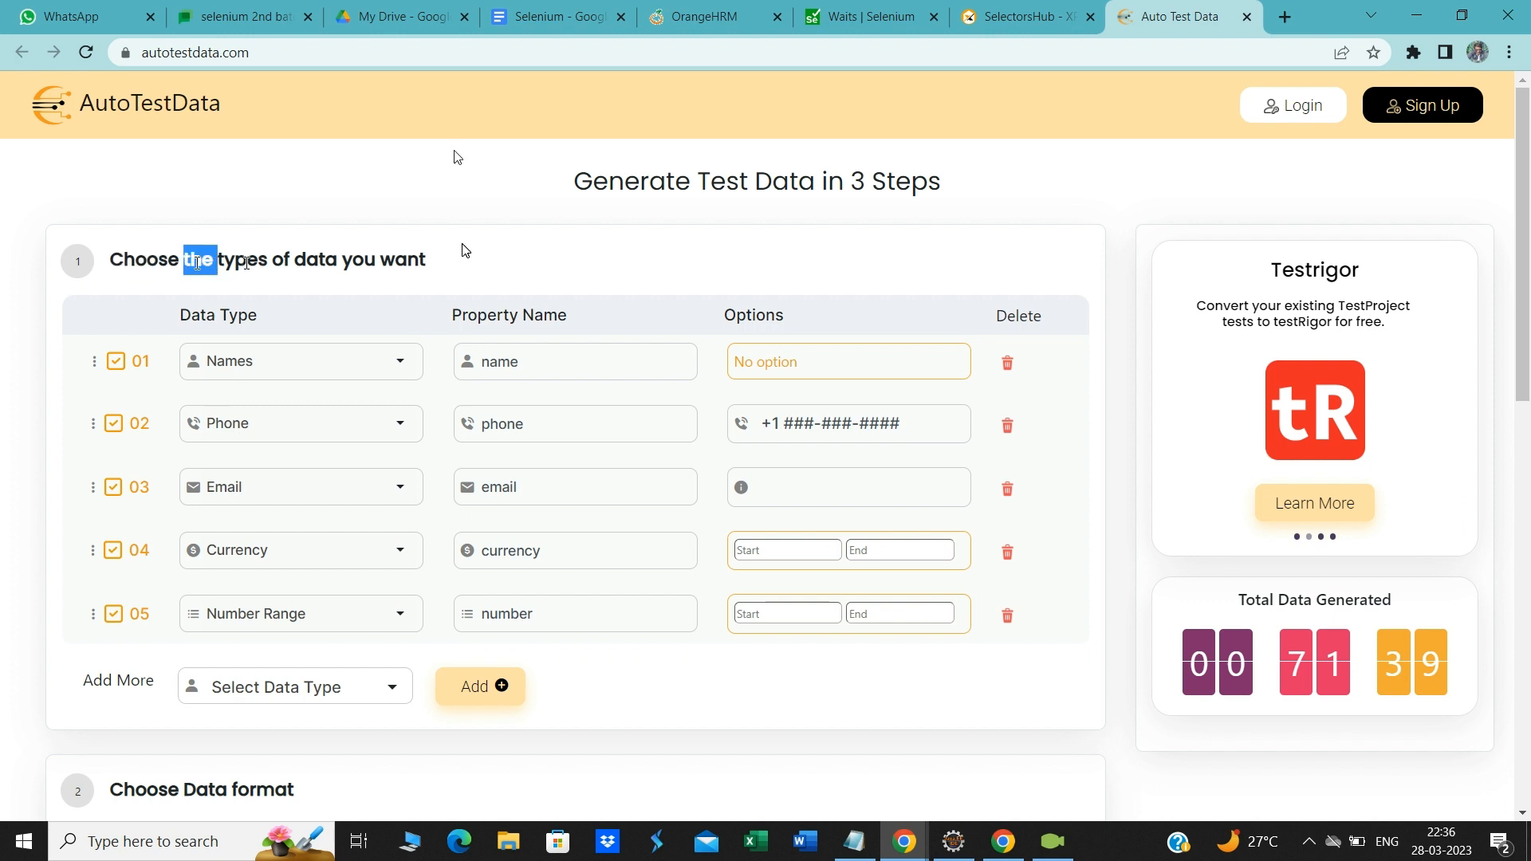
scroll(504, 250, "down", 1)
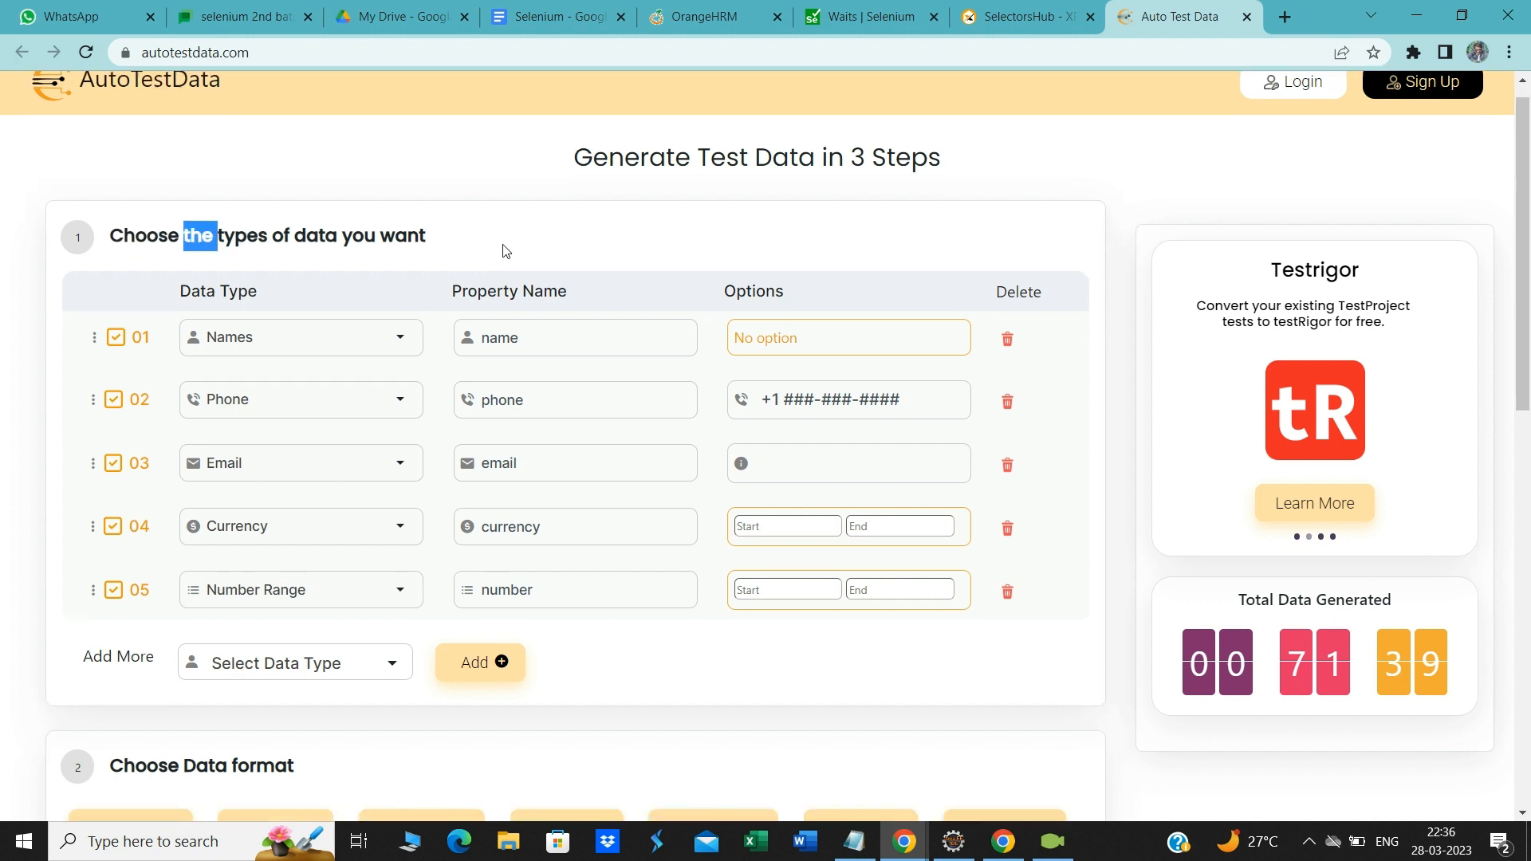
scroll(504, 251, "down", 1)
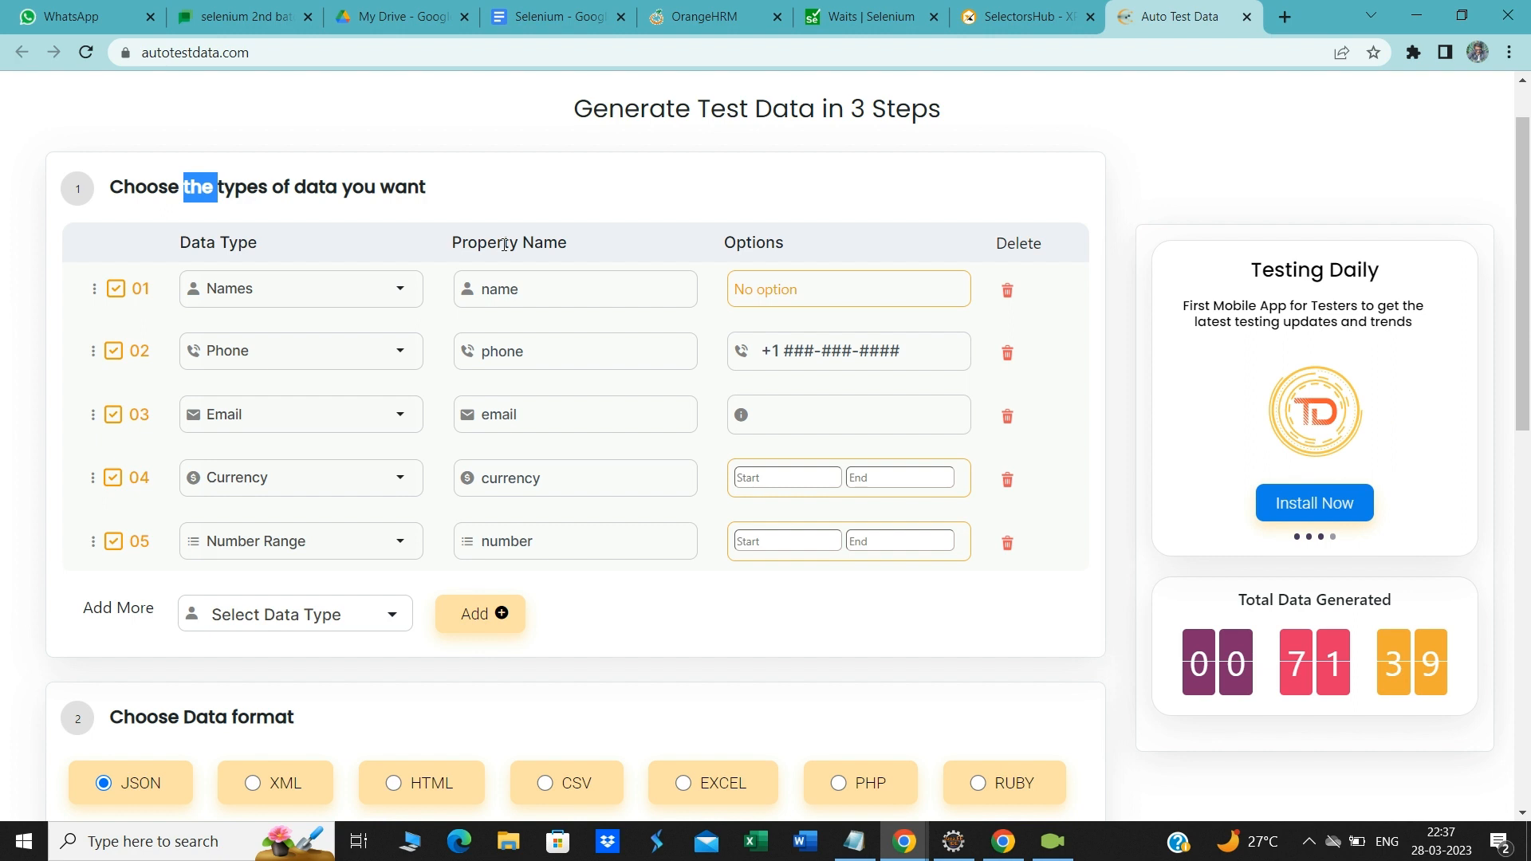
scroll(505, 244, "down", 1)
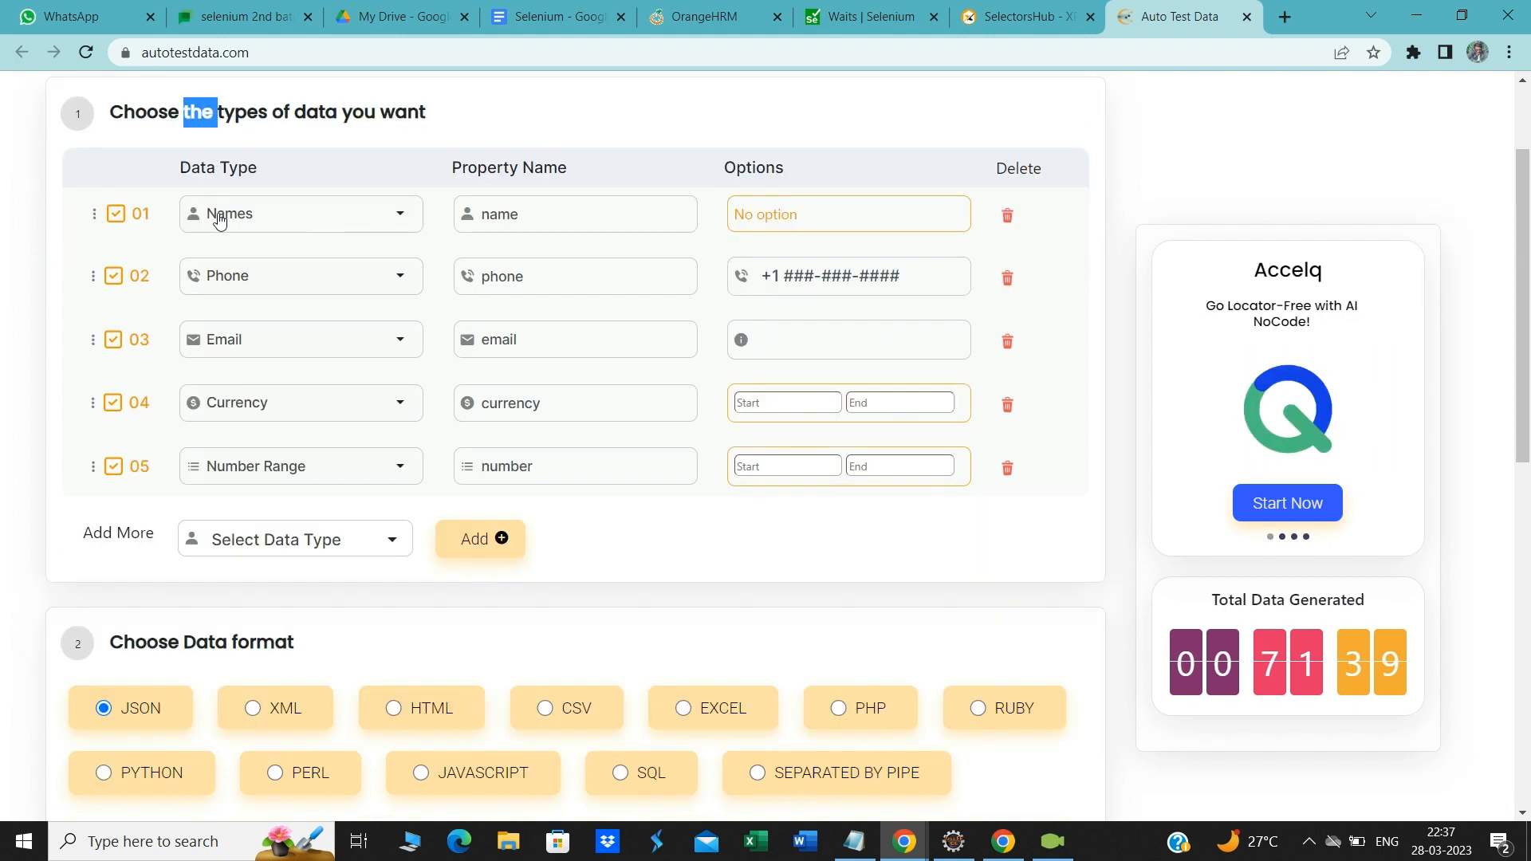
left_click(401, 217)
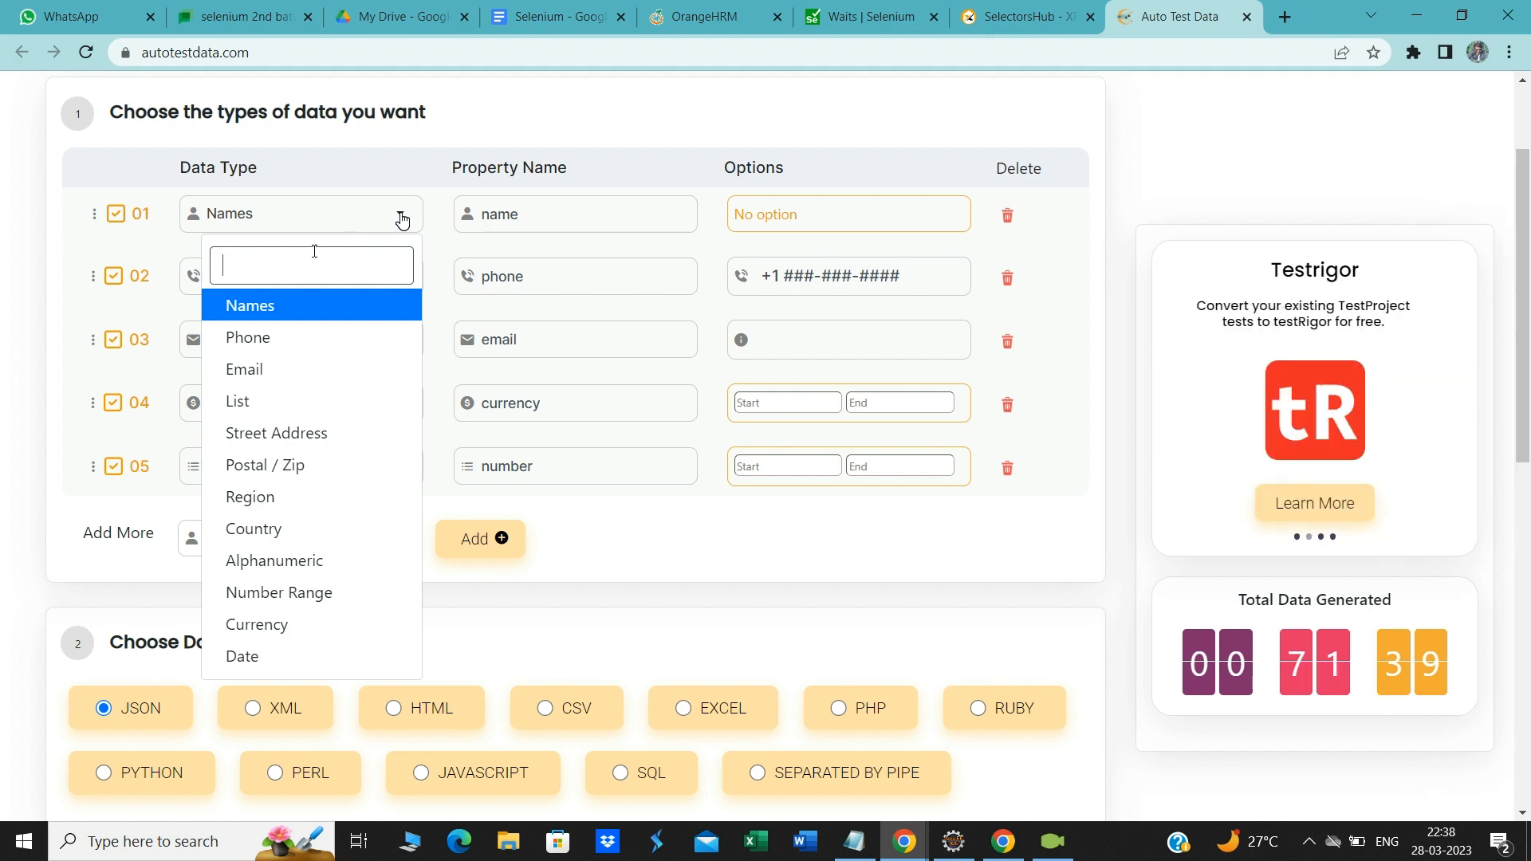
left_click(283, 318)
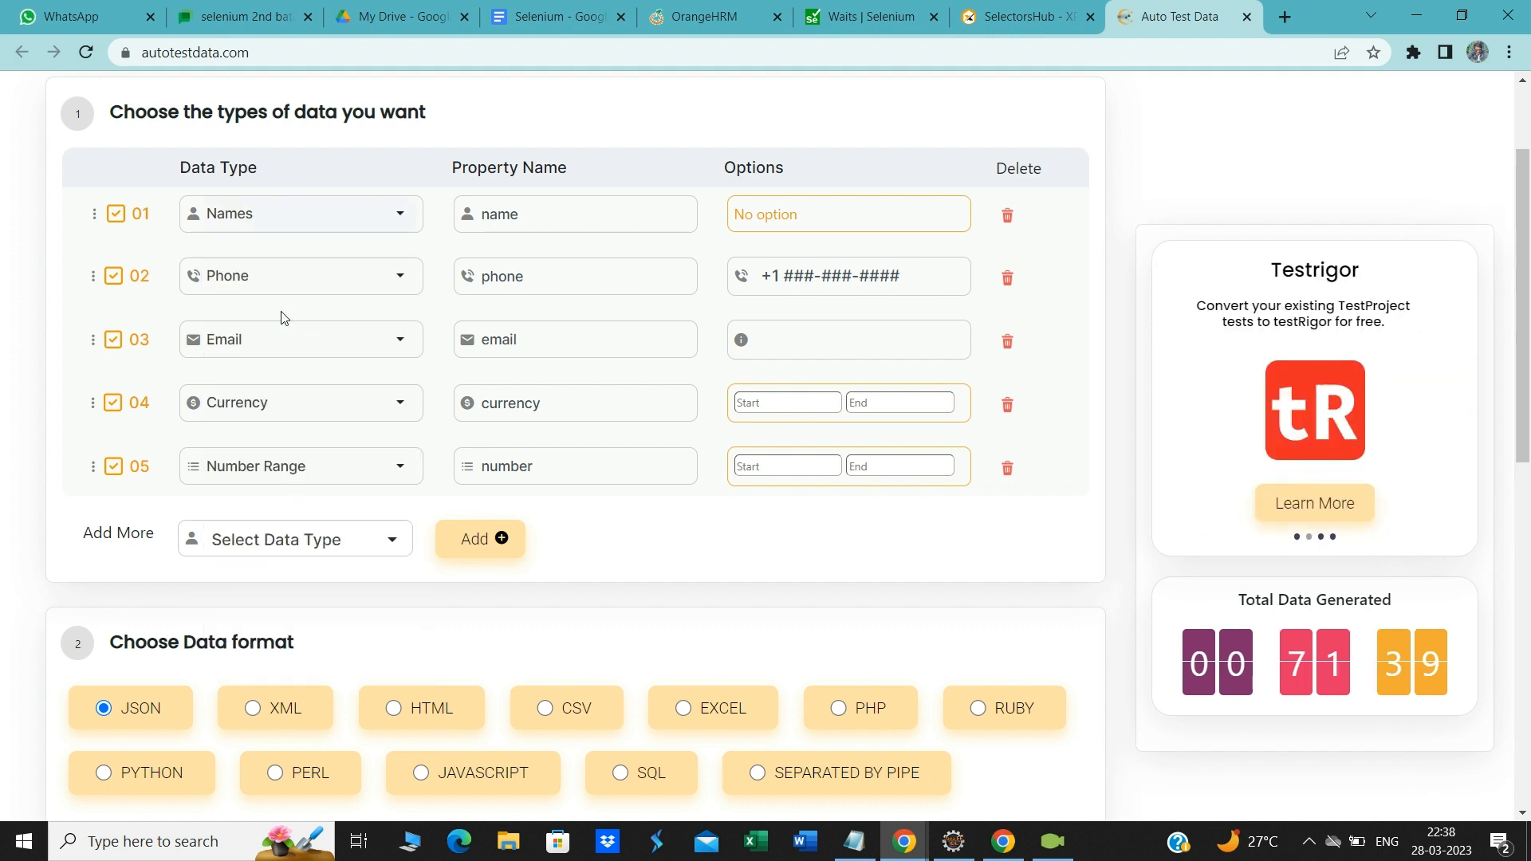
left_click(398, 281)
left_click(285, 400)
left_click(398, 343)
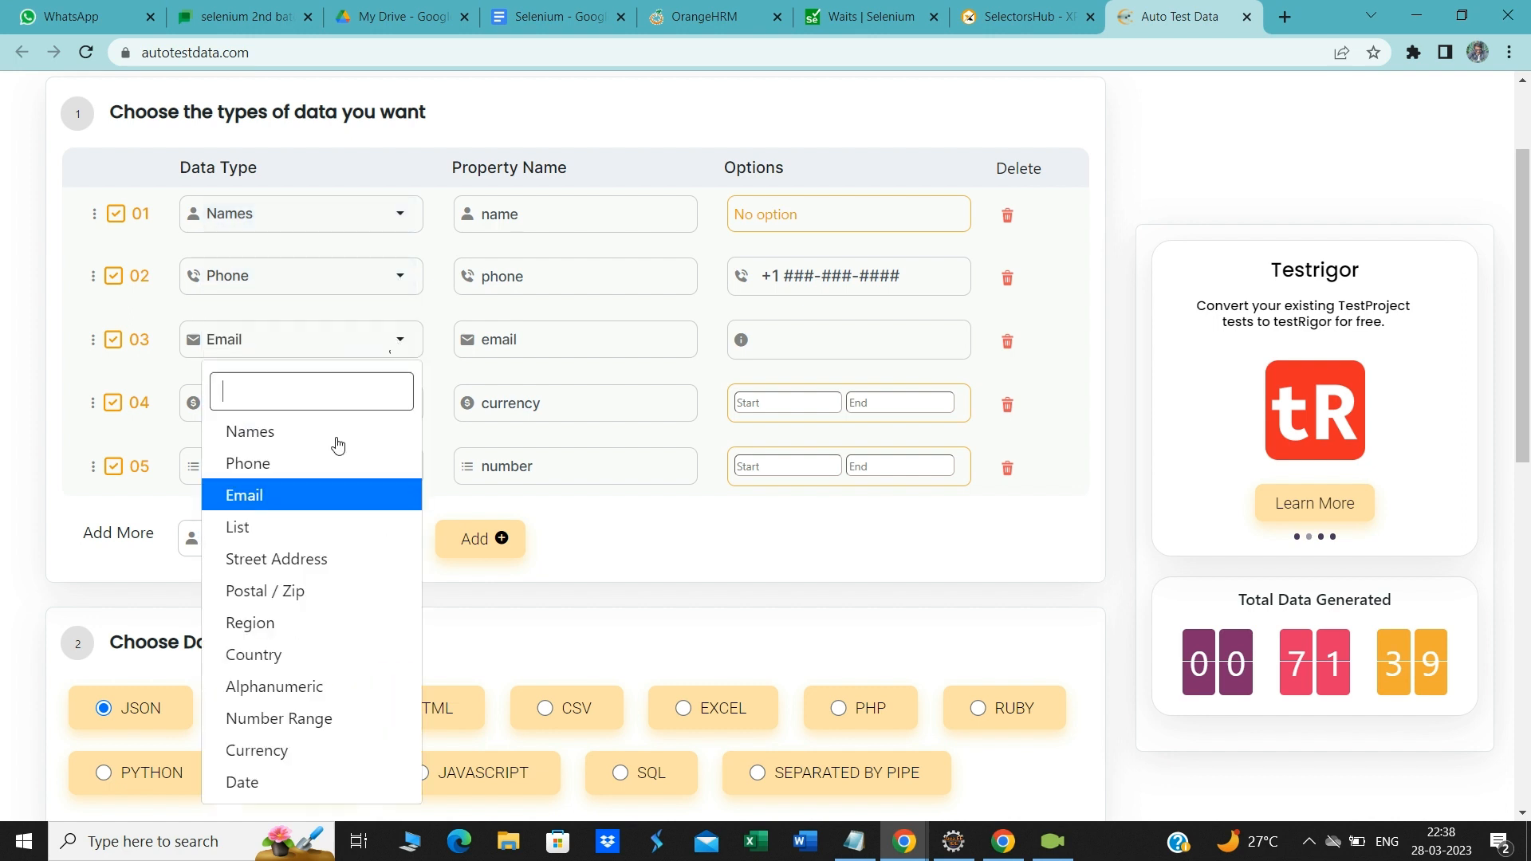
left_click(256, 495)
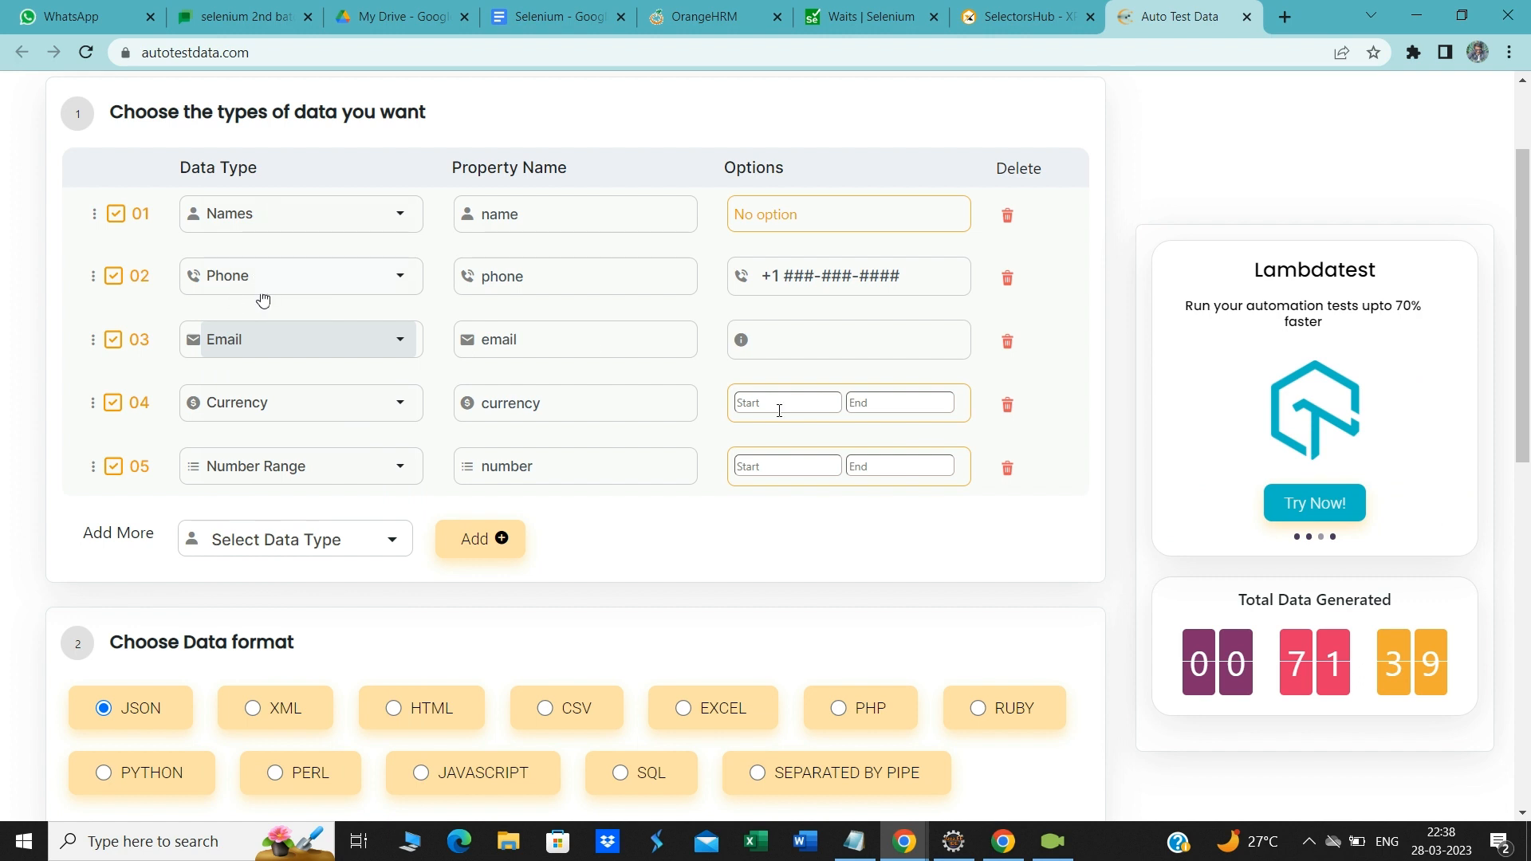
Step: Delete the Currency and Number Range rows, plus an extra Names row added as a trial
left_click(1006, 405)
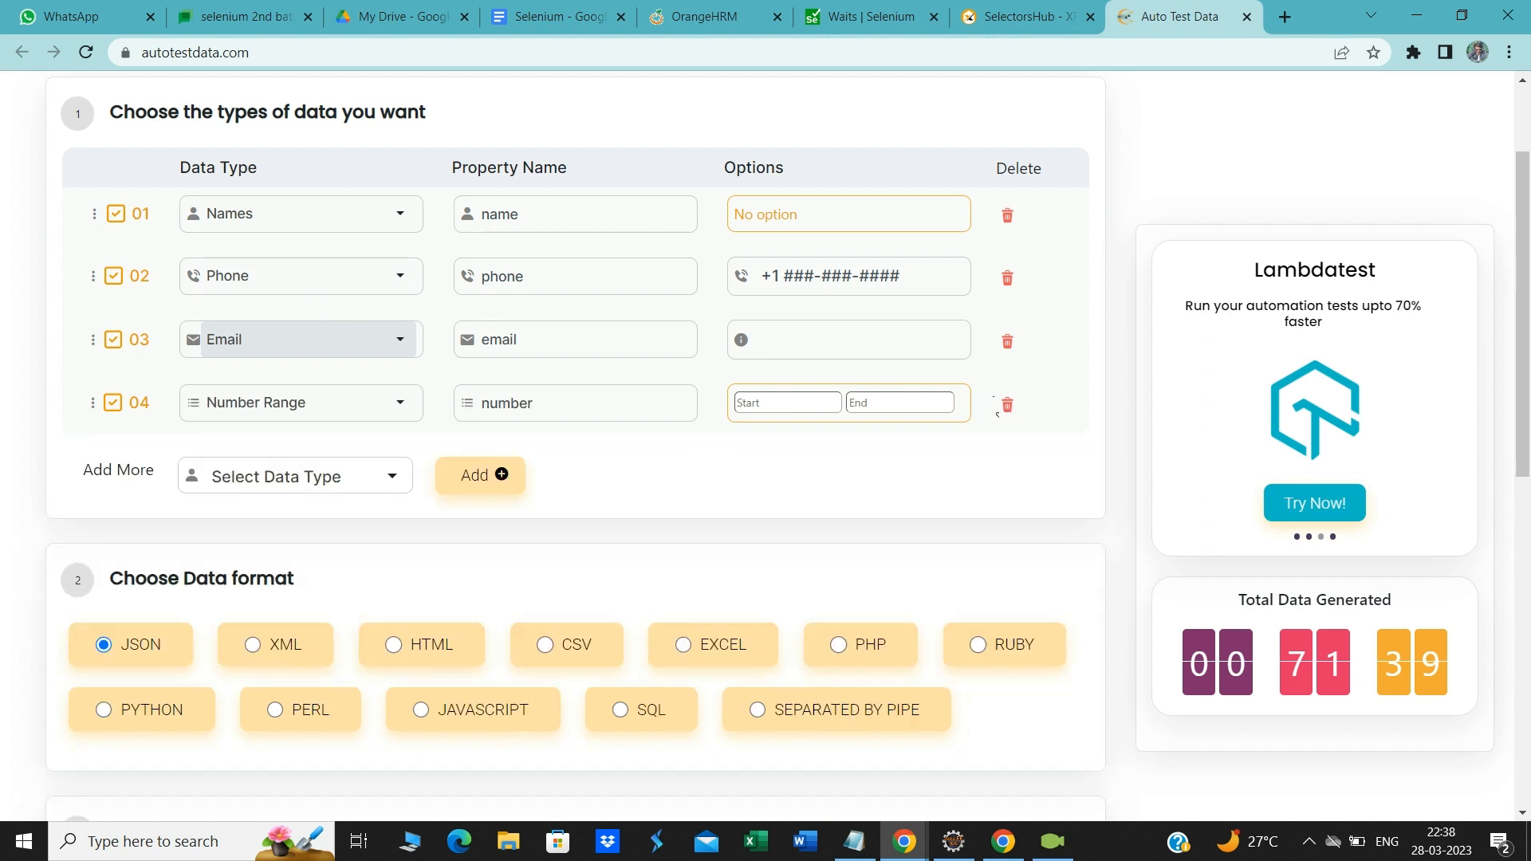
left_click(1006, 405)
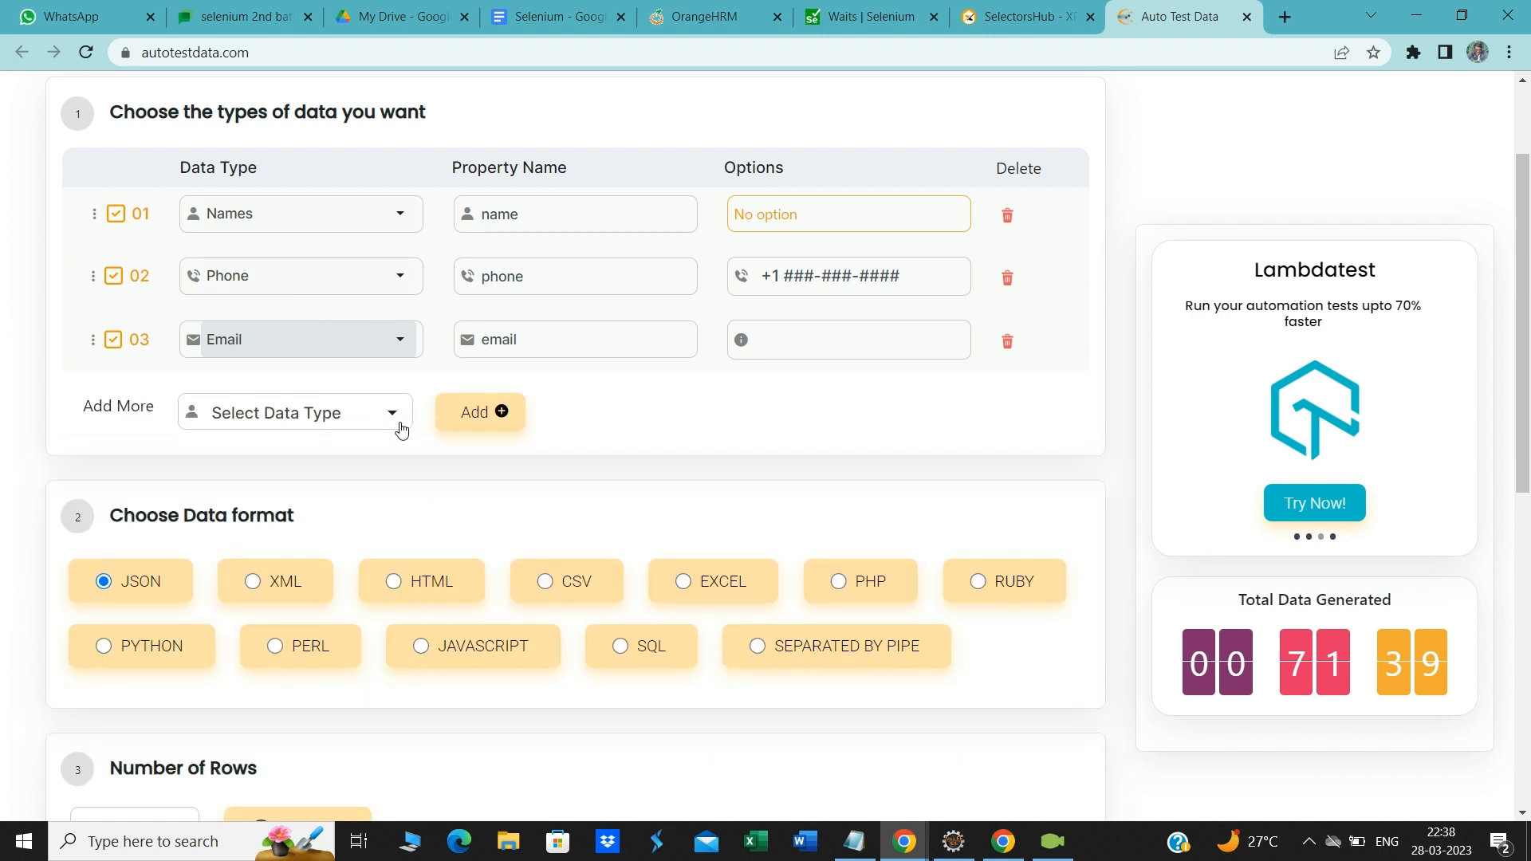
left_click(486, 416)
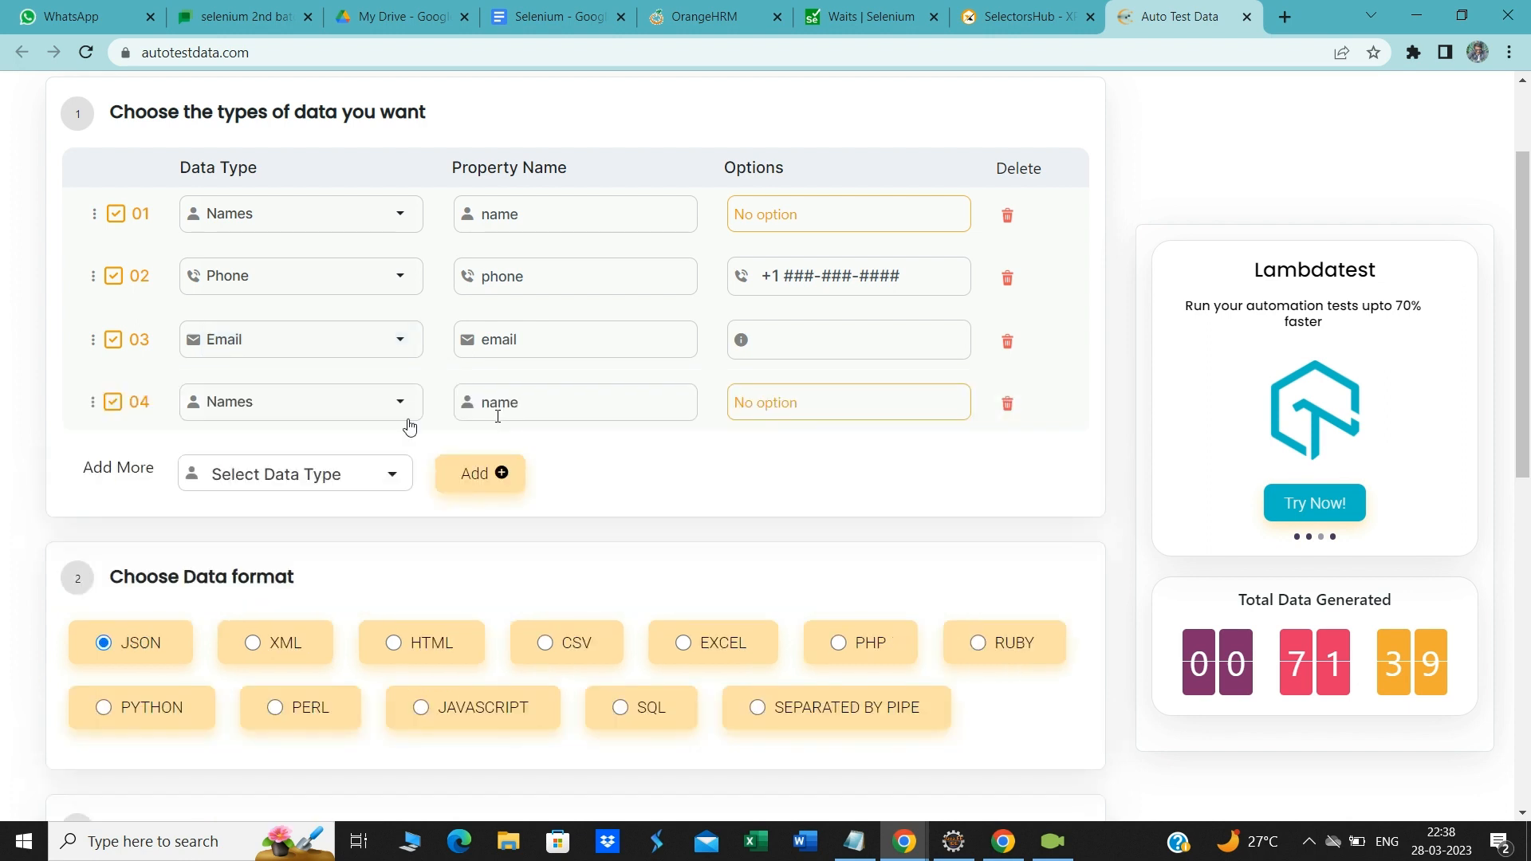
left_click(1006, 404)
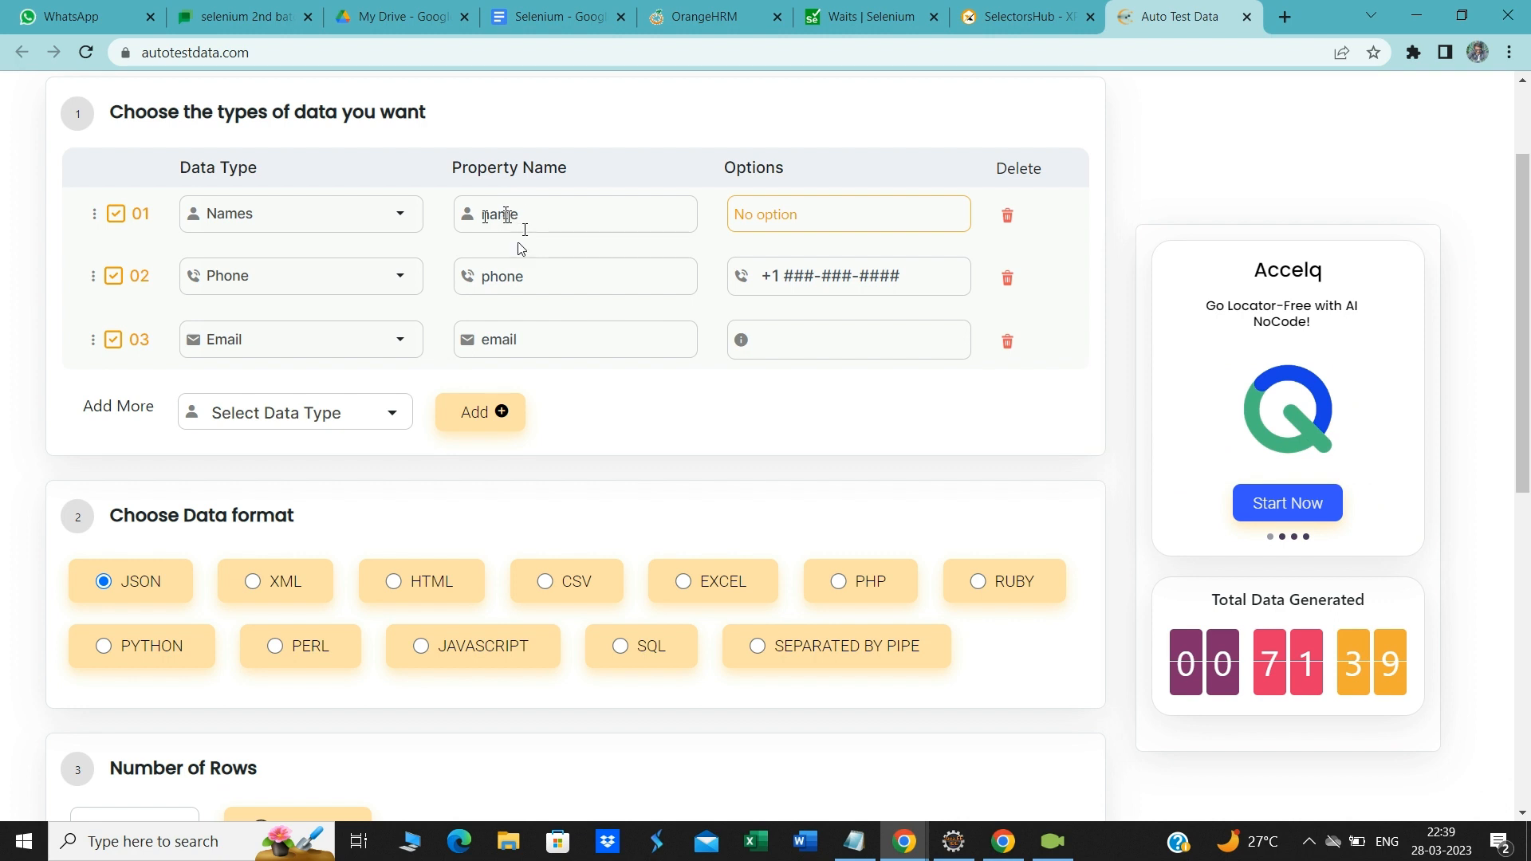
Step: Rename the properties of the Names, Phone and Email rows to empname, empphone and empemail
double_click(531, 221)
type("empname")
left_click(483, 278)
type("emp")
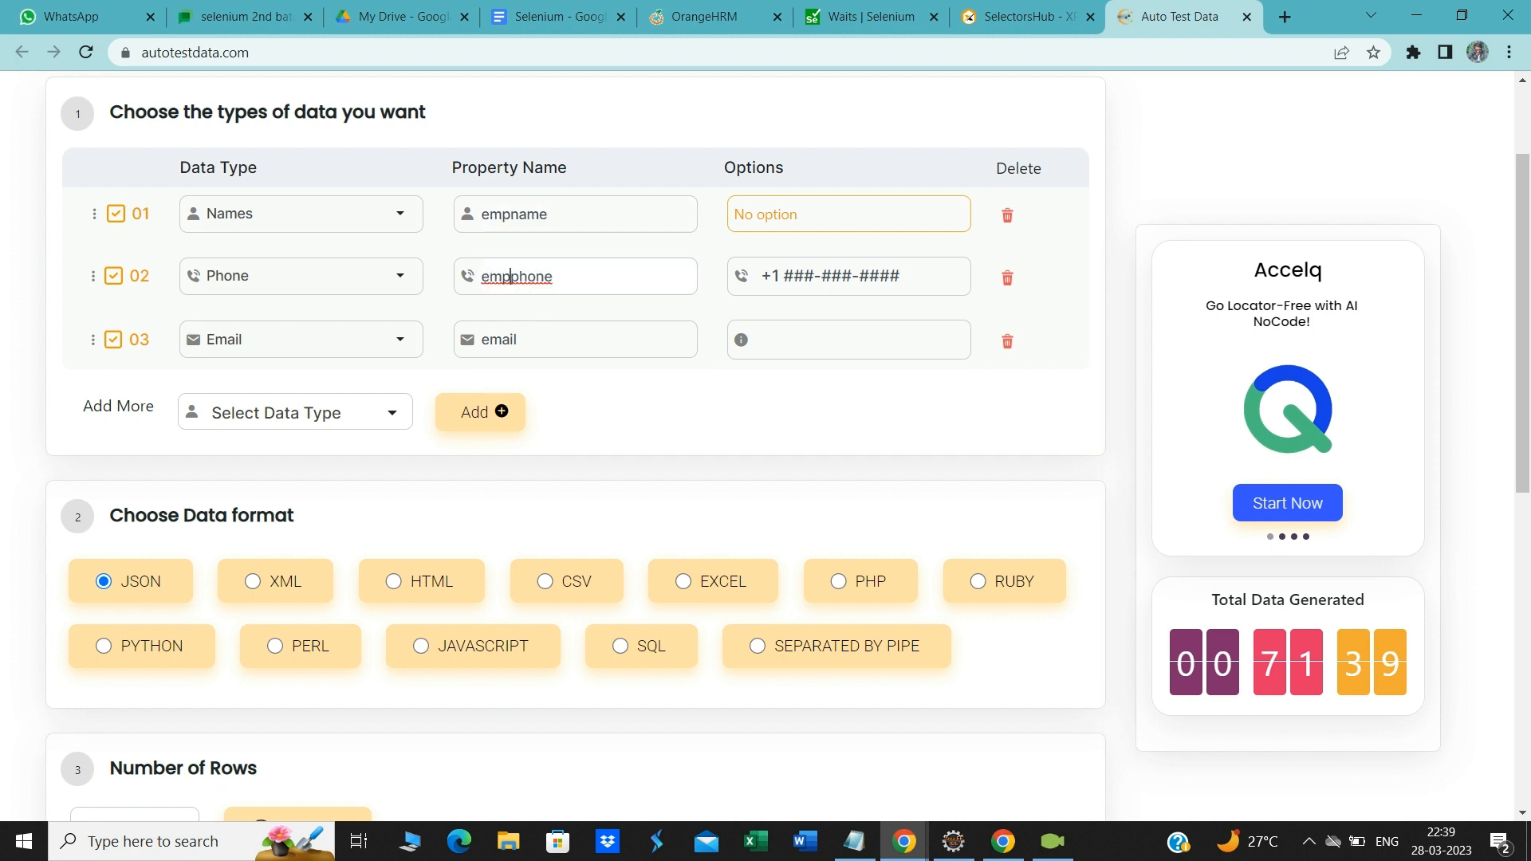
left_click(483, 339)
type("emp")
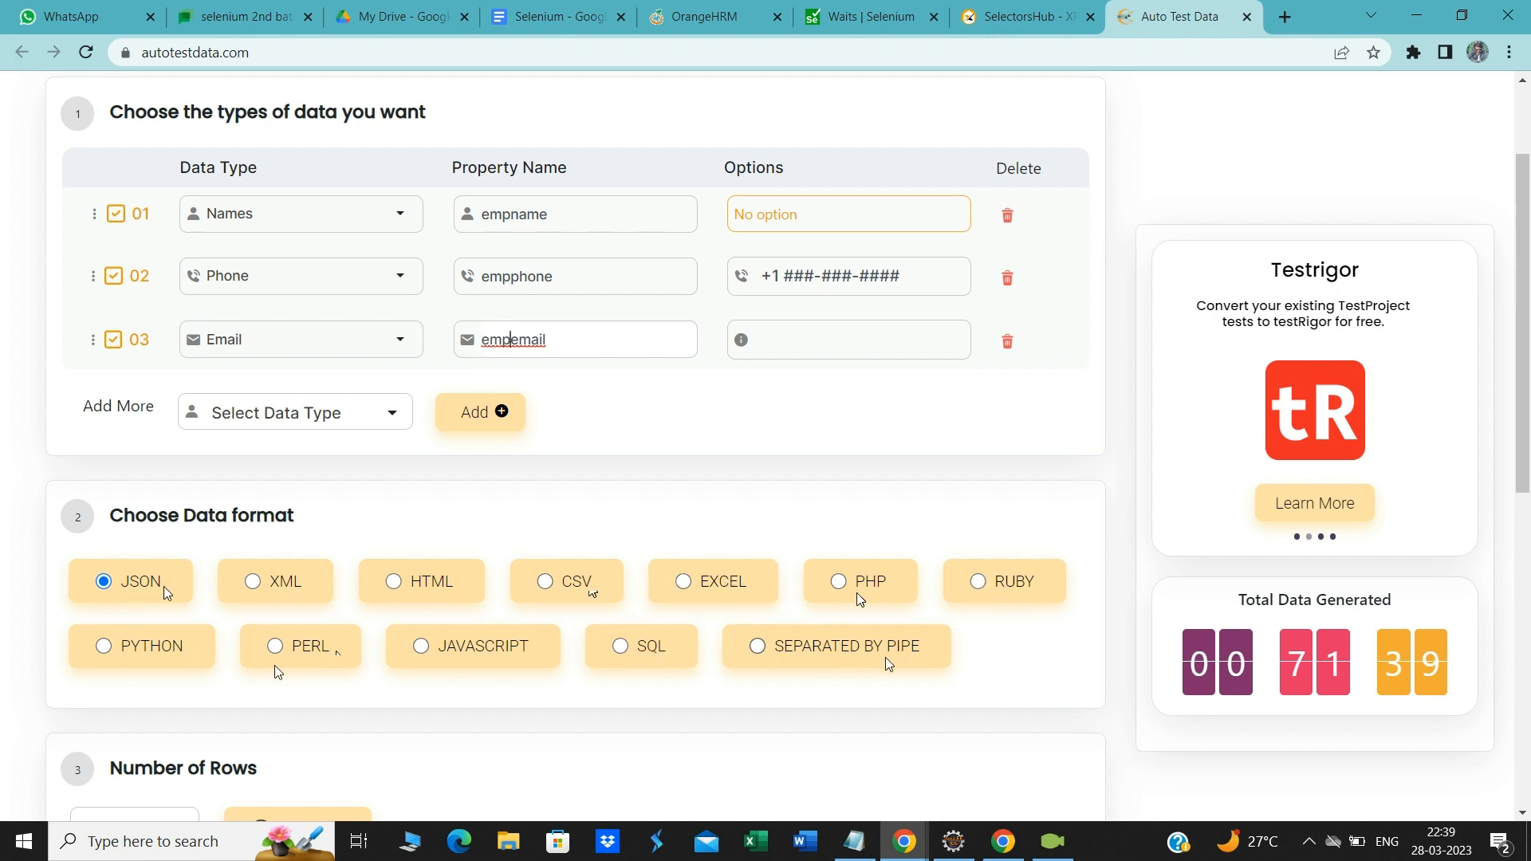
Step: Generate 10 rows of test data in JSON format
scroll(594, 692, "down", 1)
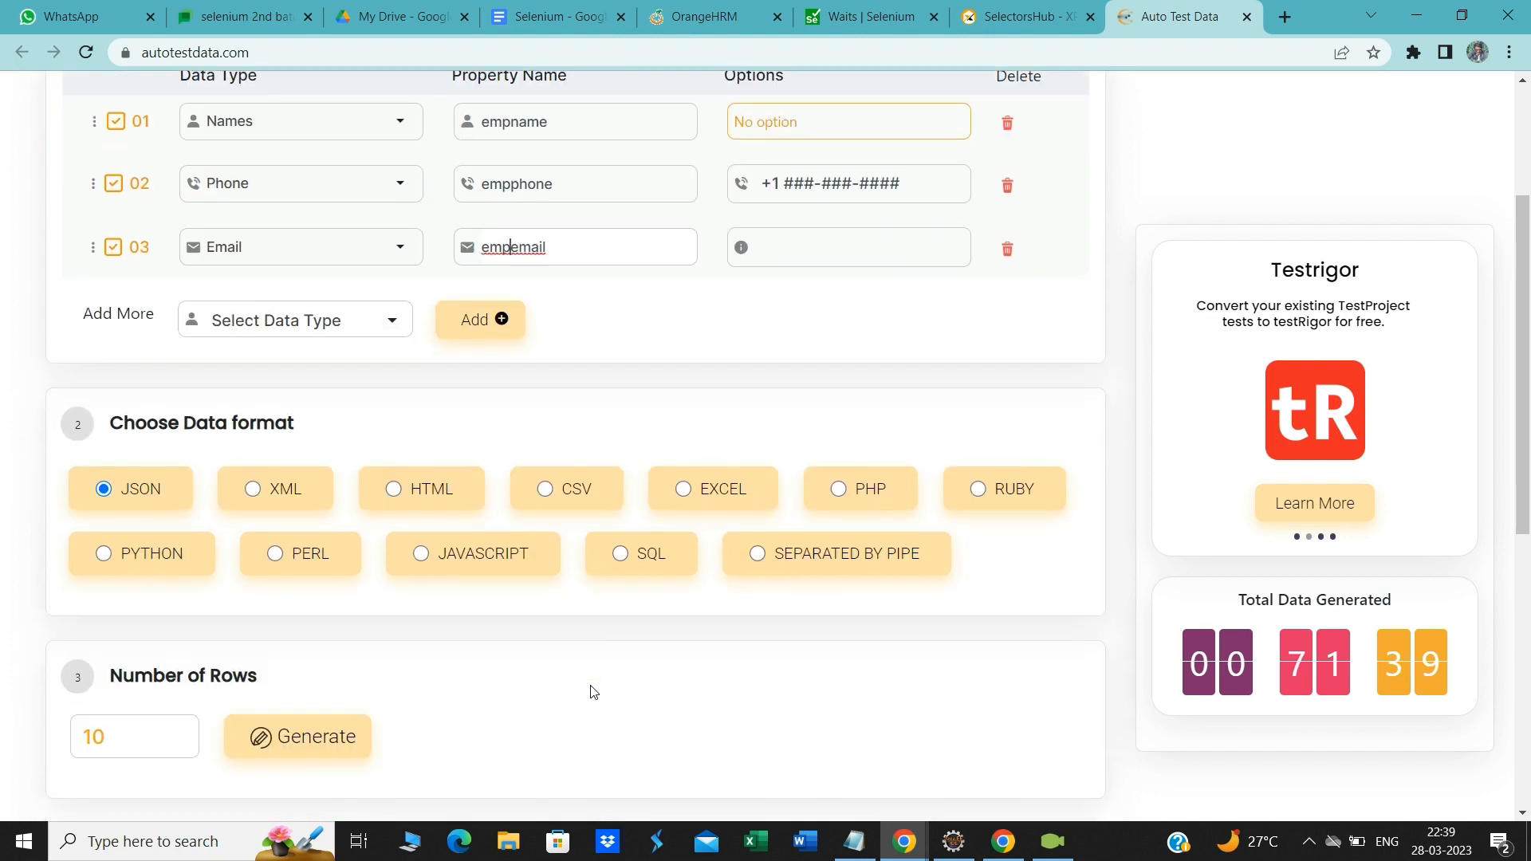
scroll(587, 691, "down", 1)
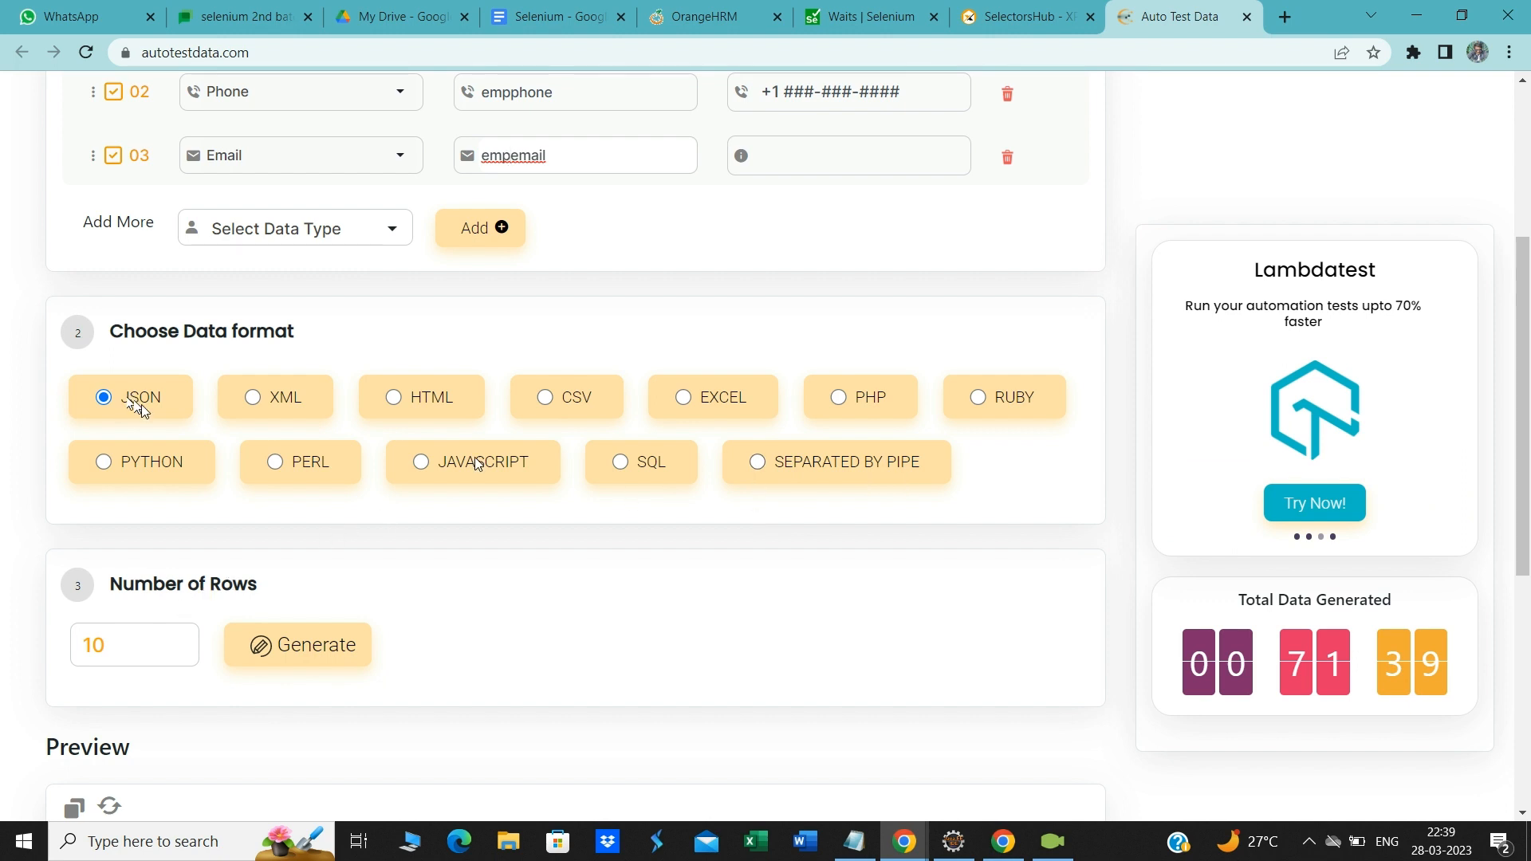
scroll(635, 344, "up", 1)
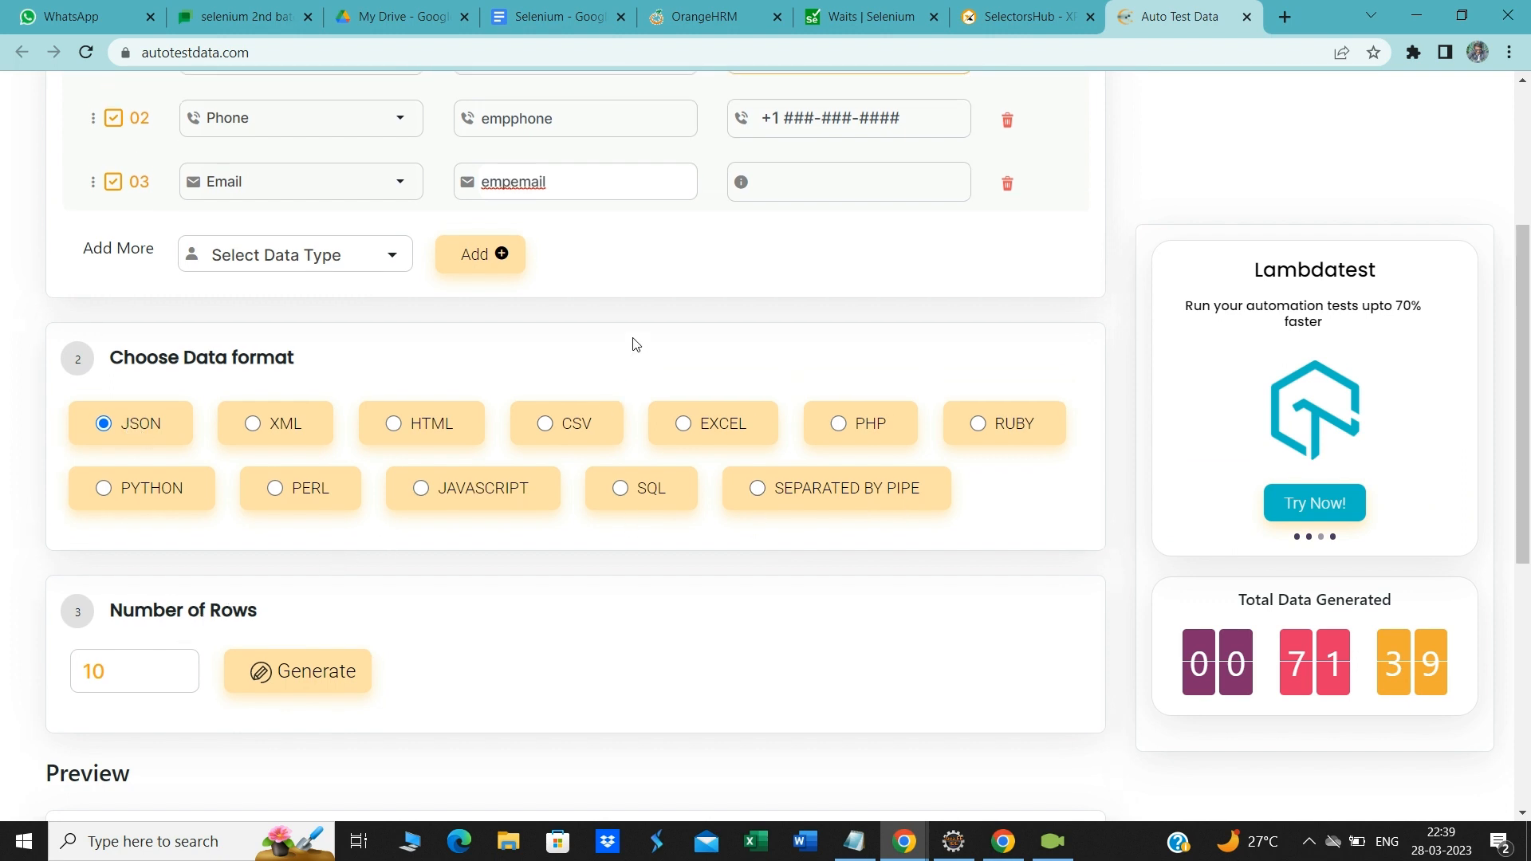
scroll(636, 344, "up", 3)
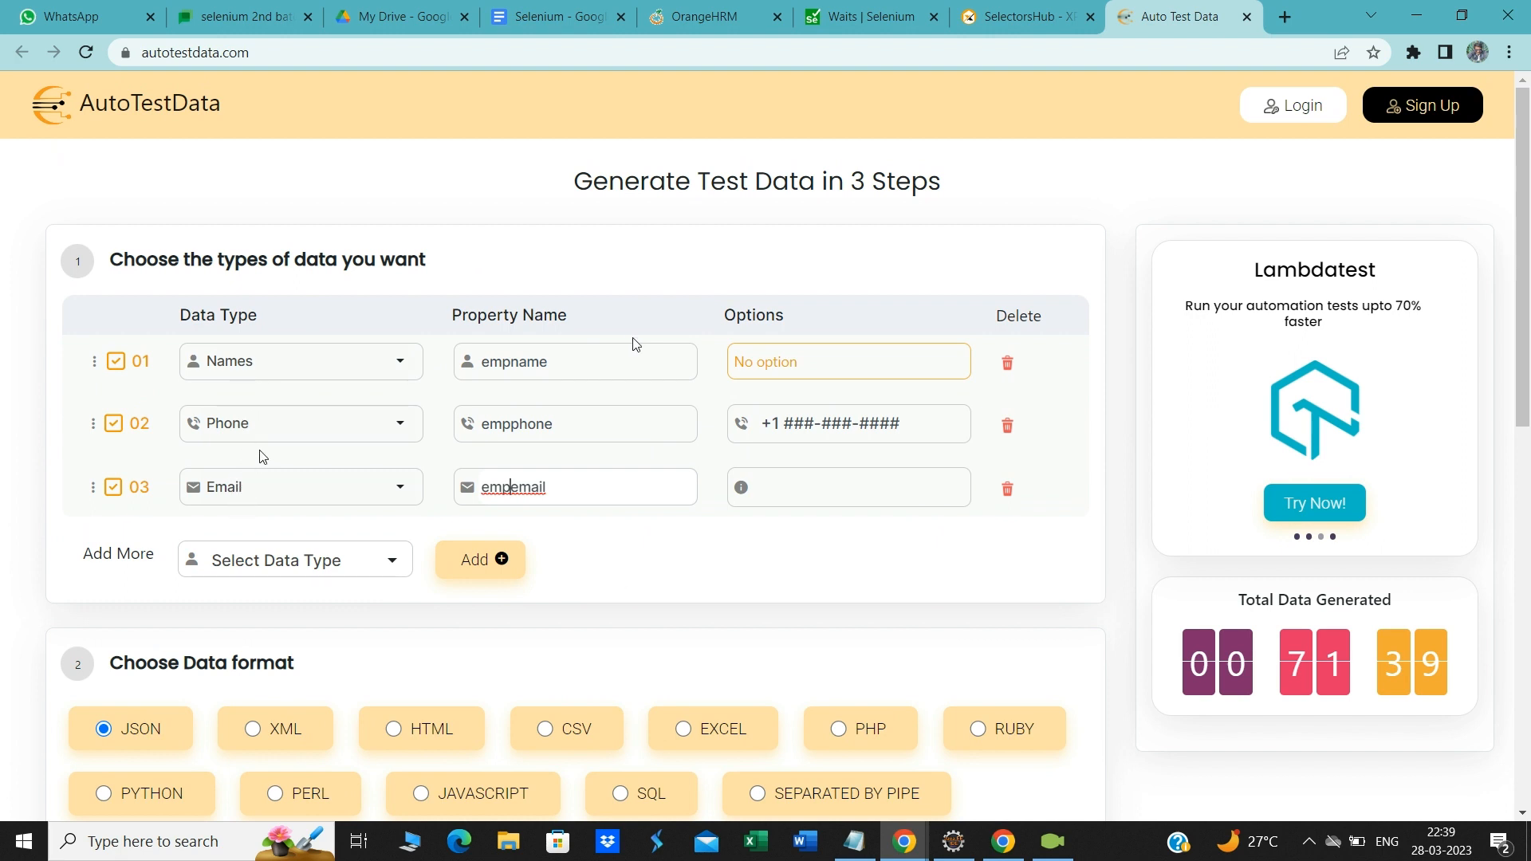
scroll(615, 574, "down", 5)
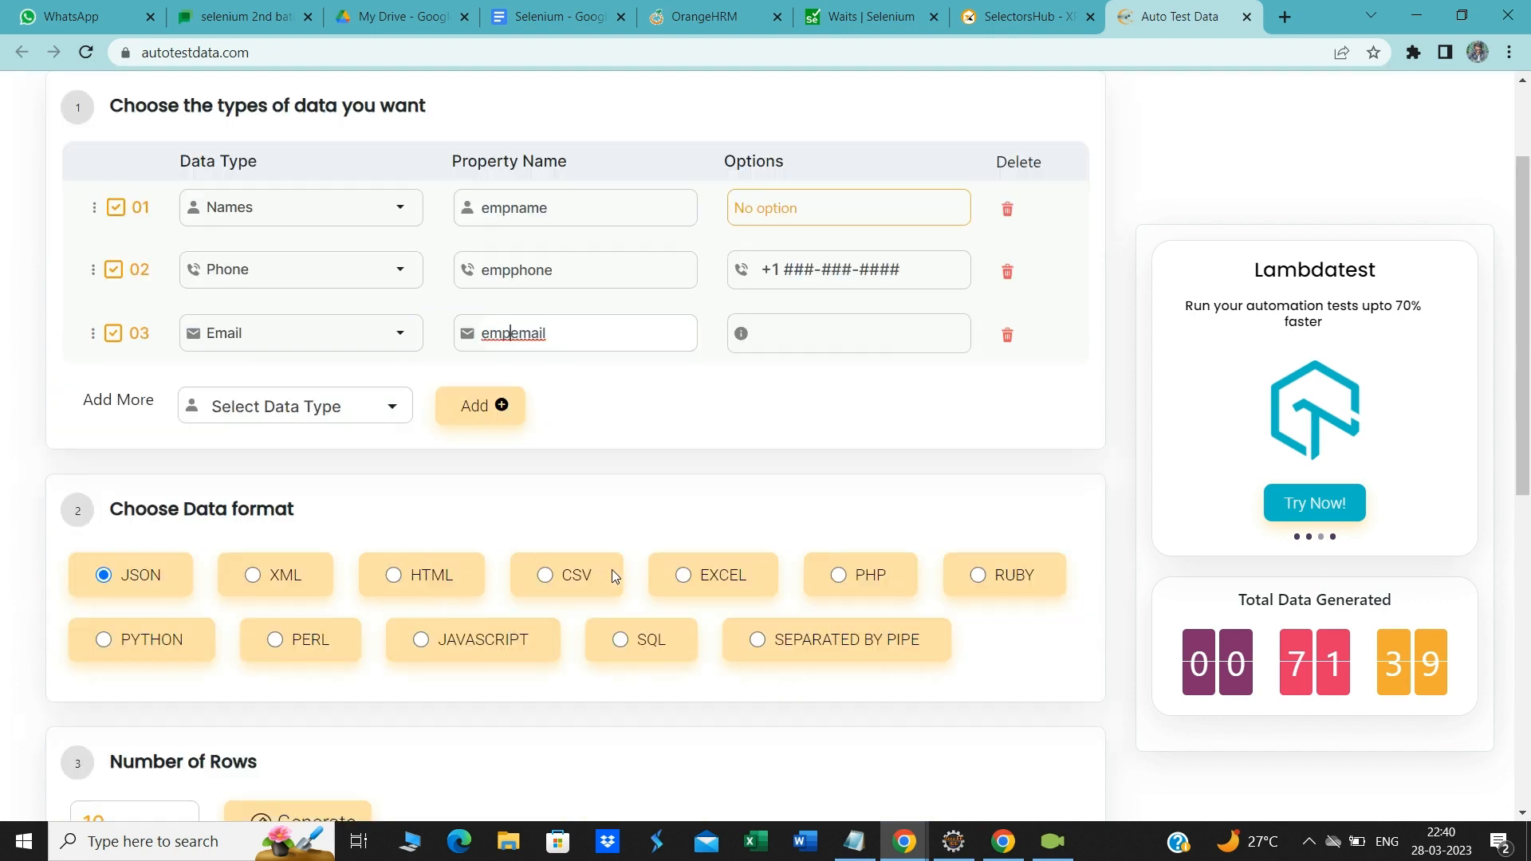
scroll(615, 574, "down", 3)
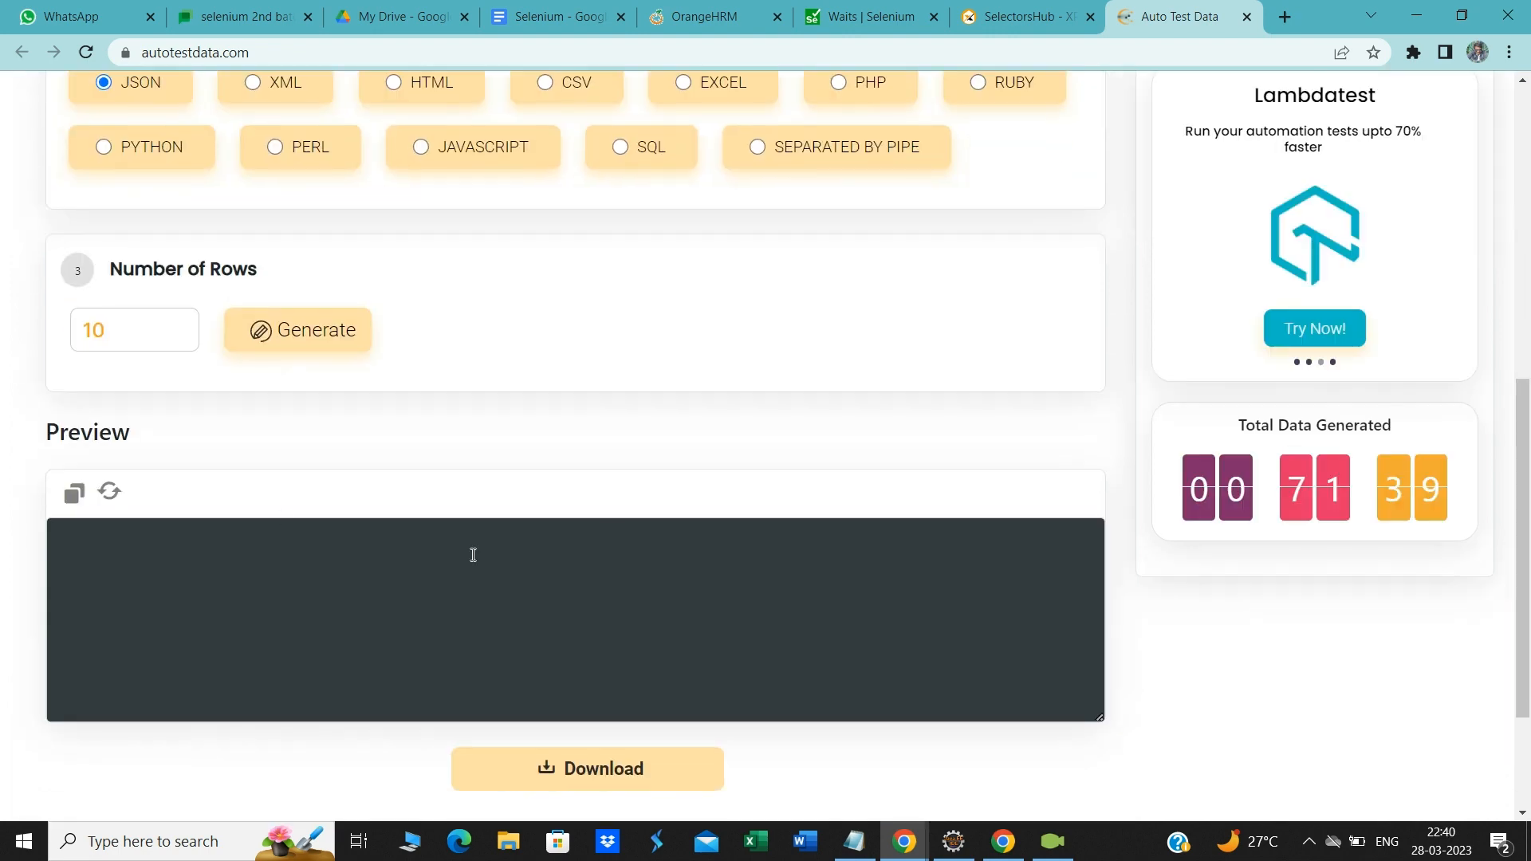
left_click(180, 324)
left_click(180, 336)
left_click(299, 344)
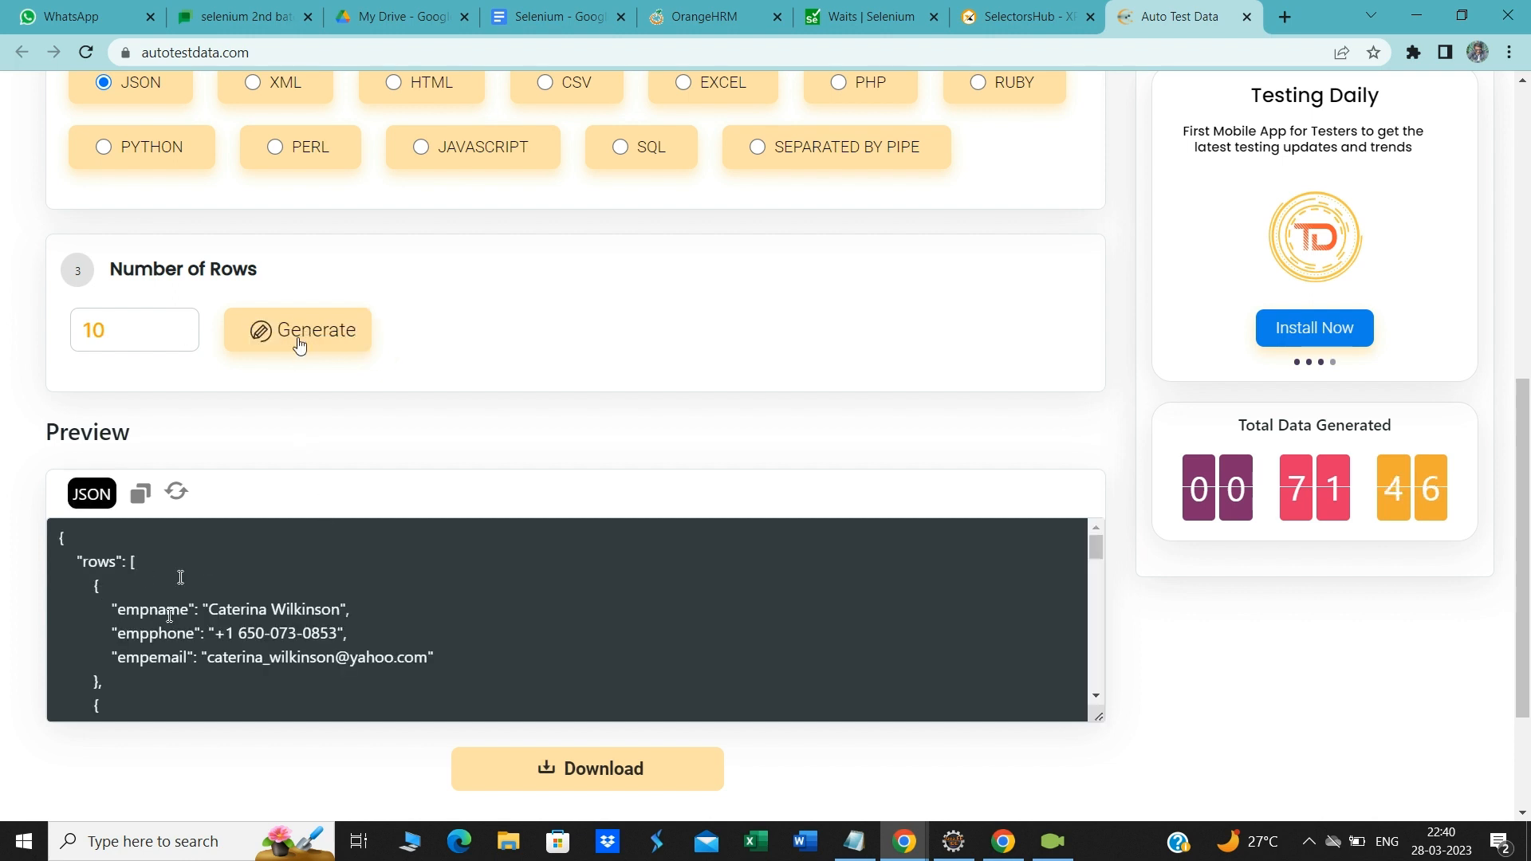
Step: Examine the property names and values of the generated JSON rows in the preview, through to the last record
double_click(144, 610)
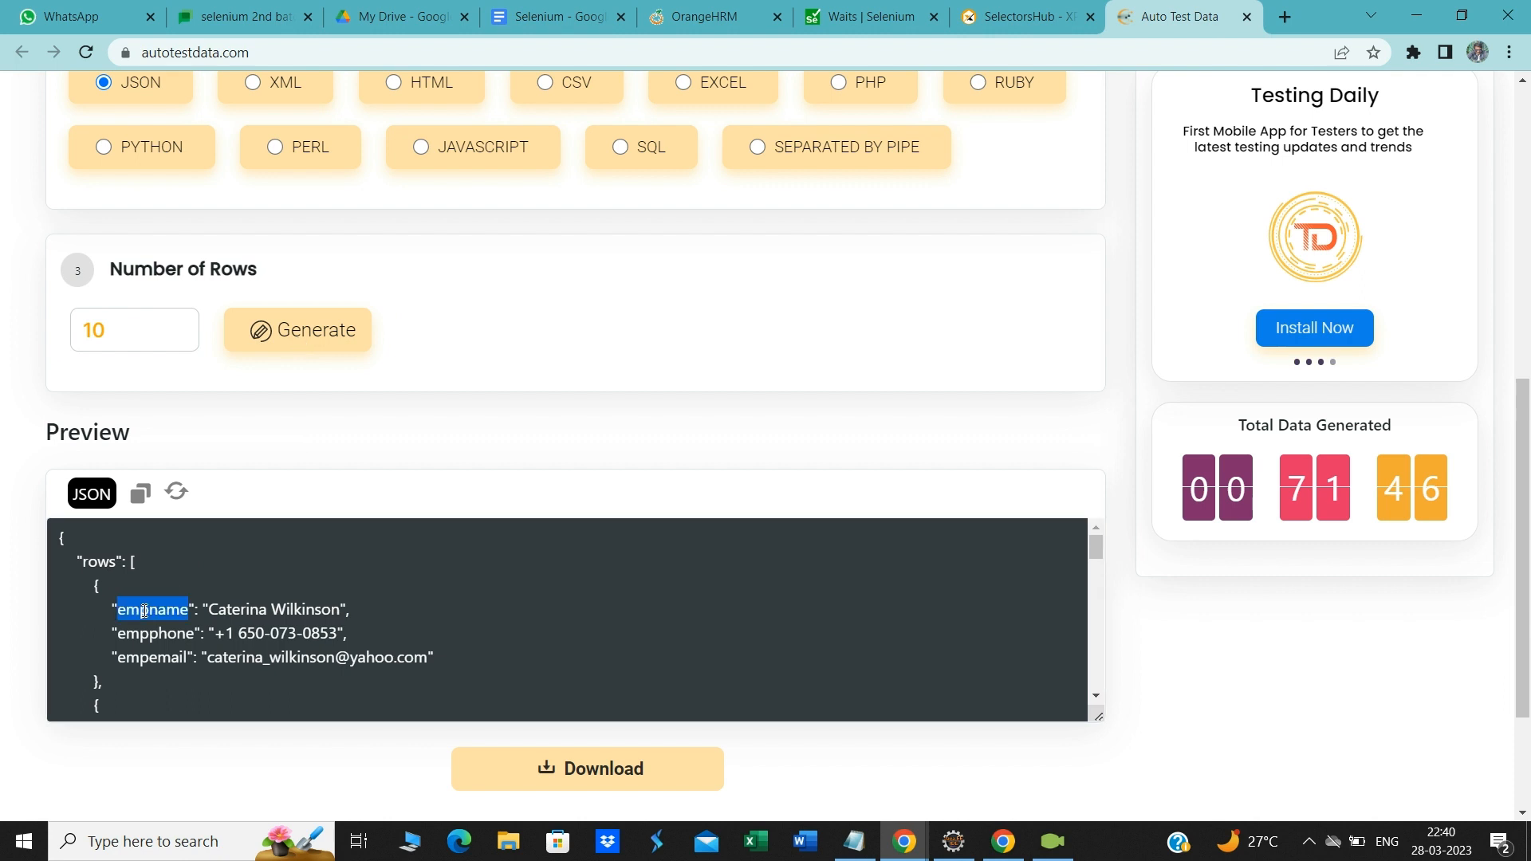
double_click(239, 607)
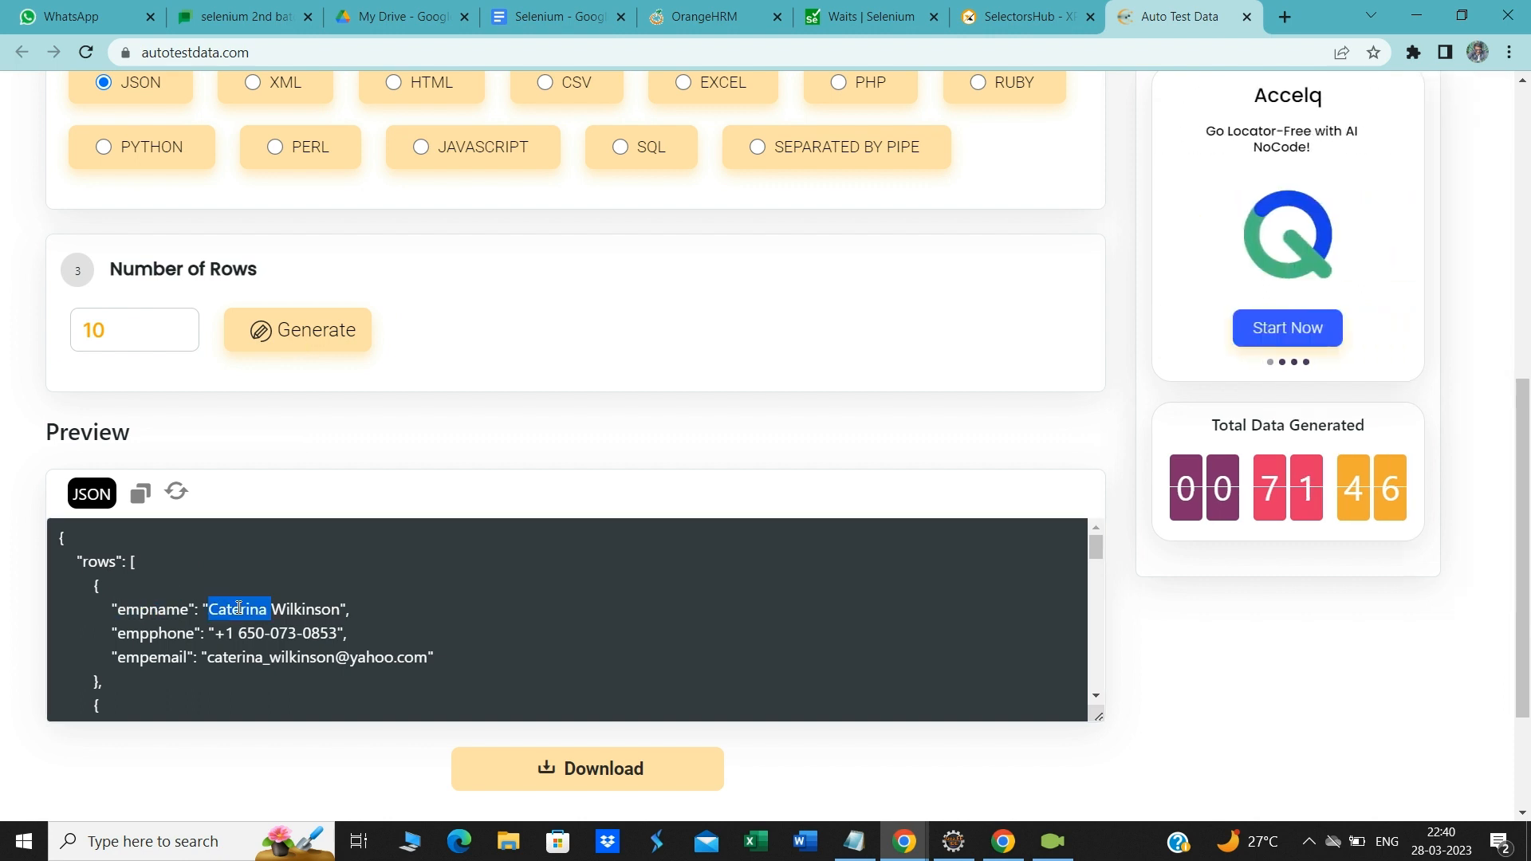
double_click(172, 634)
double_click(164, 659)
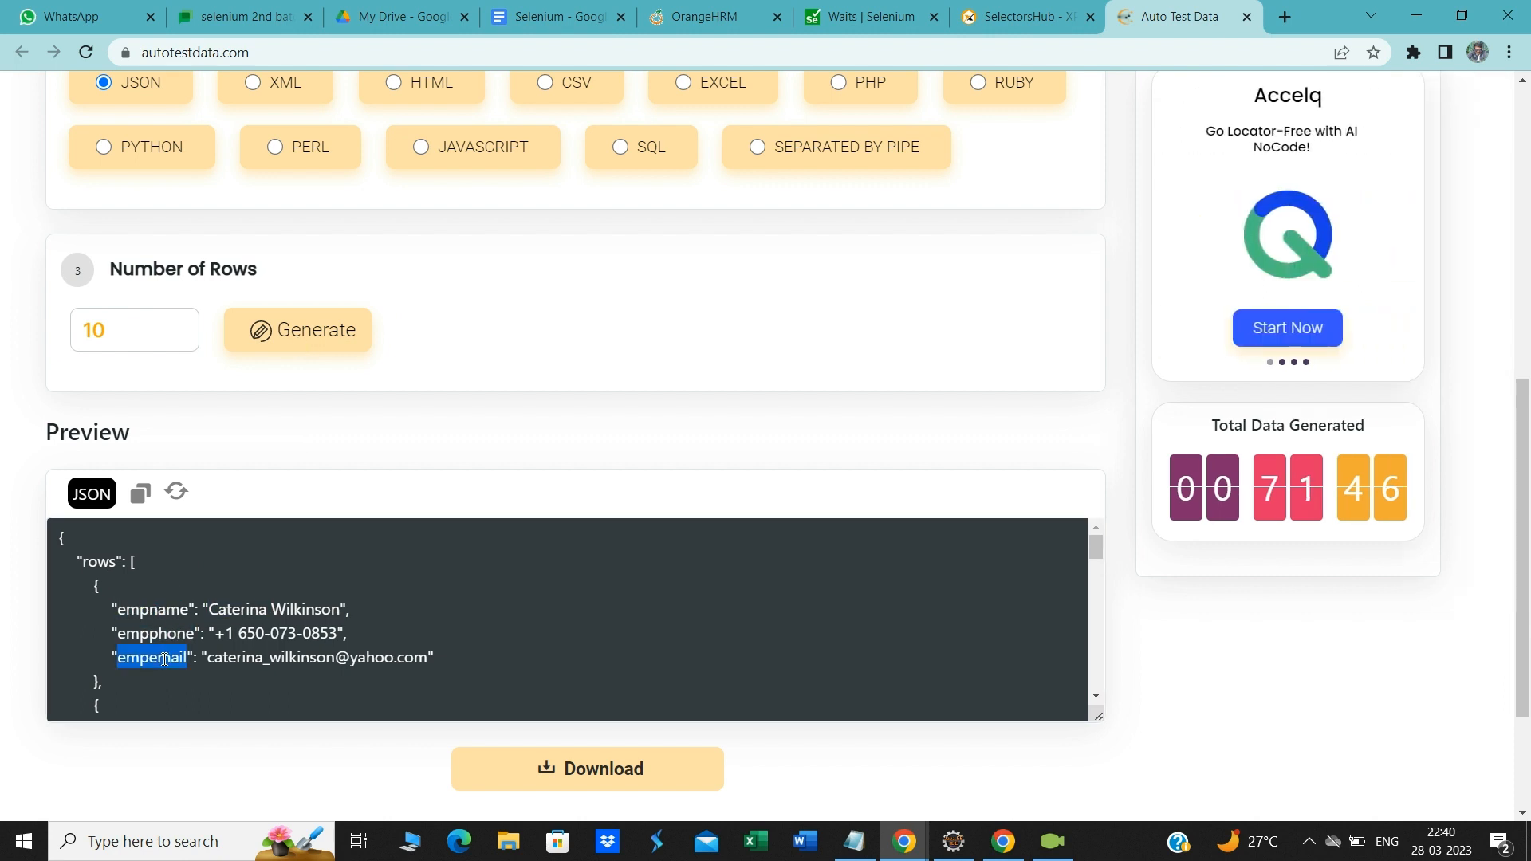
scroll(485, 654, "down", 1)
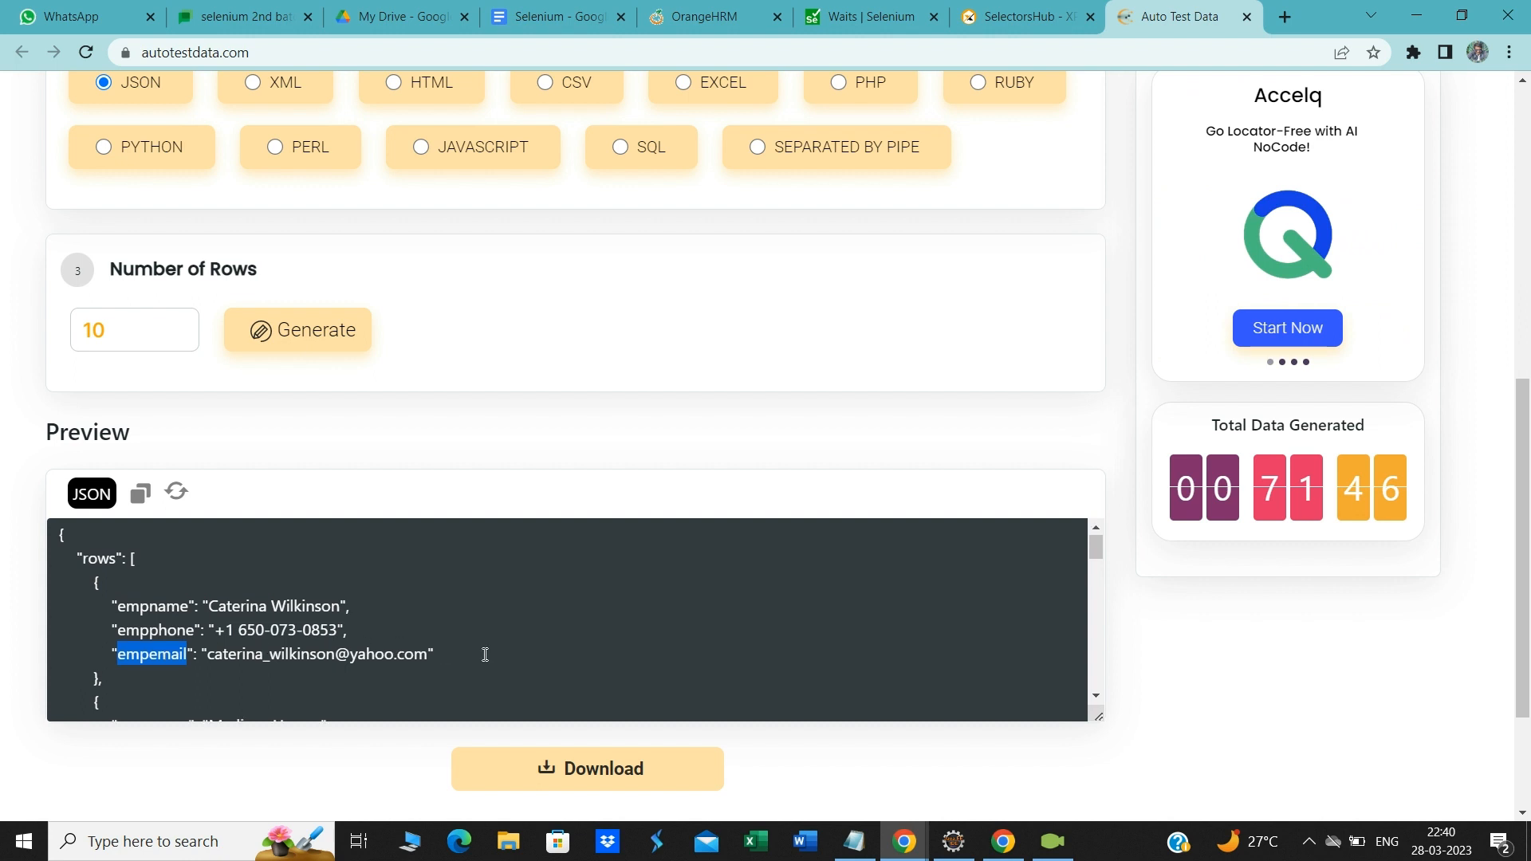
scroll(484, 654, "down", 1)
left_click_drag(88, 541, 114, 638)
scroll(188, 647, "down", 5)
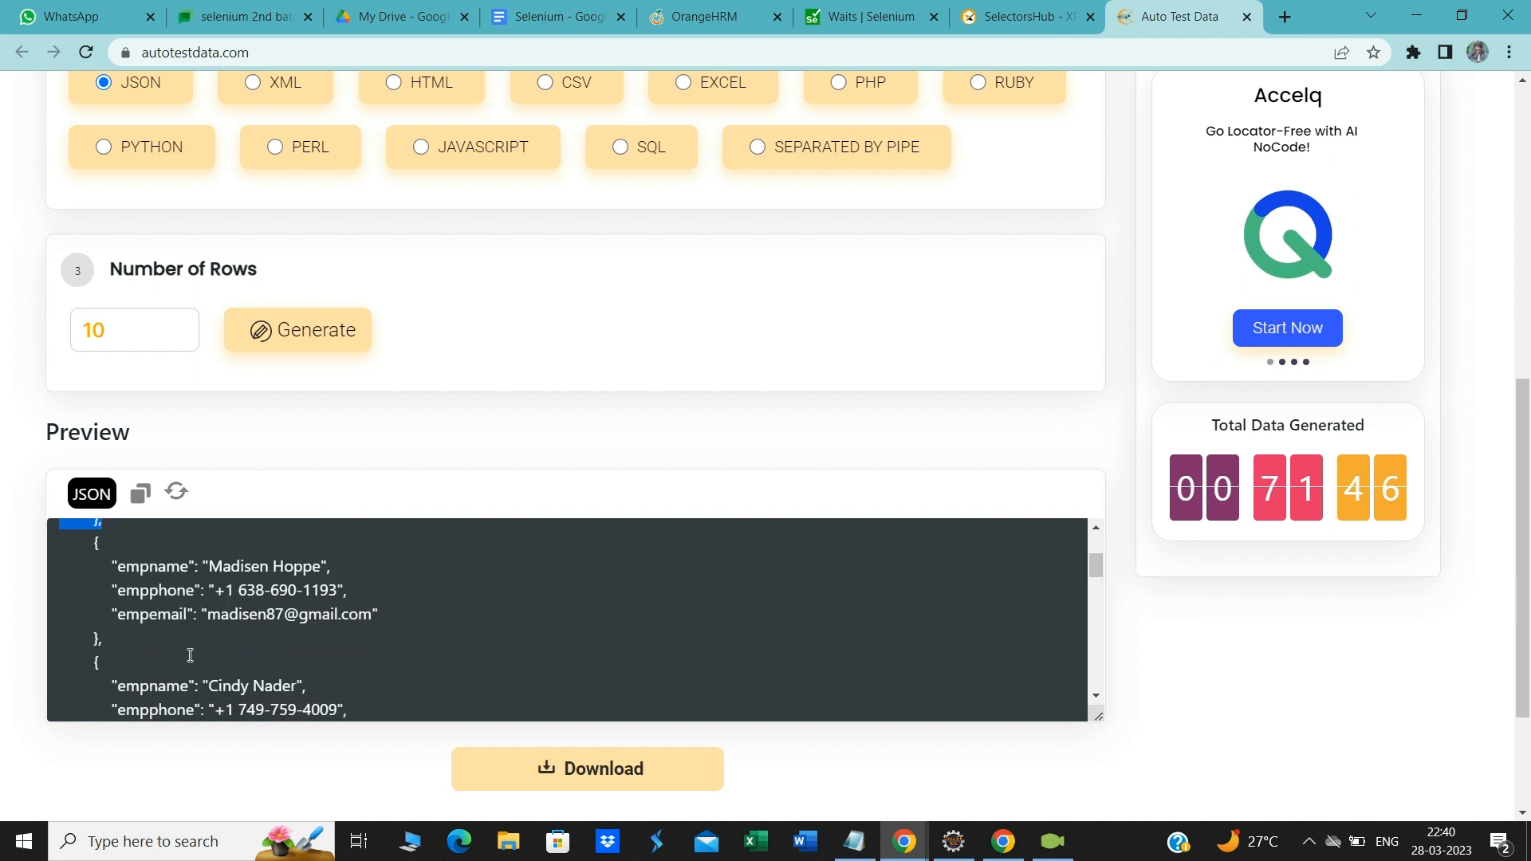
scroll(186, 620, "down", 6)
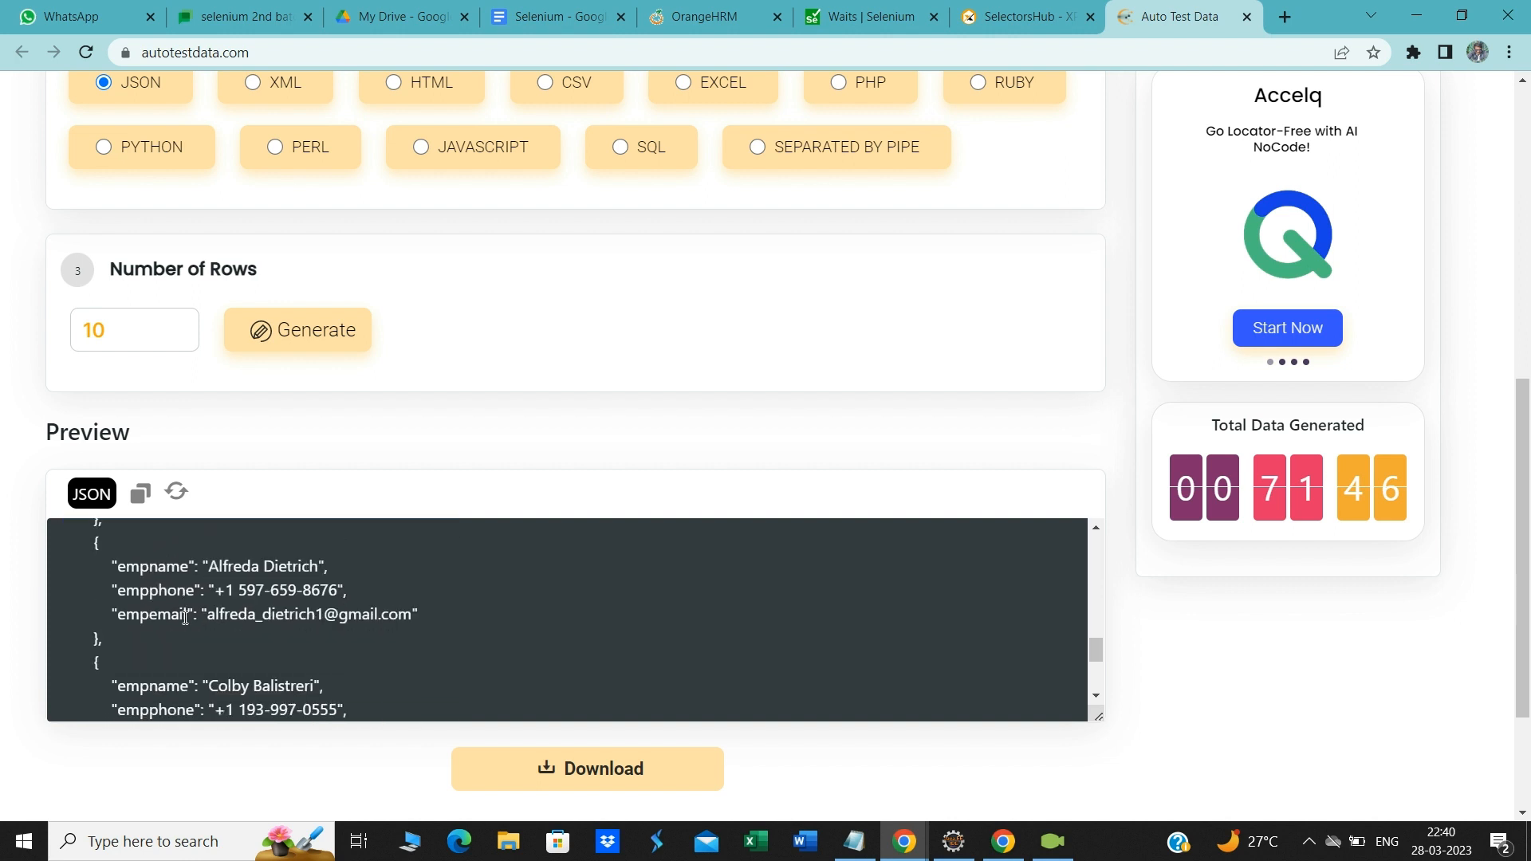
scroll(670, 695, "down", 3)
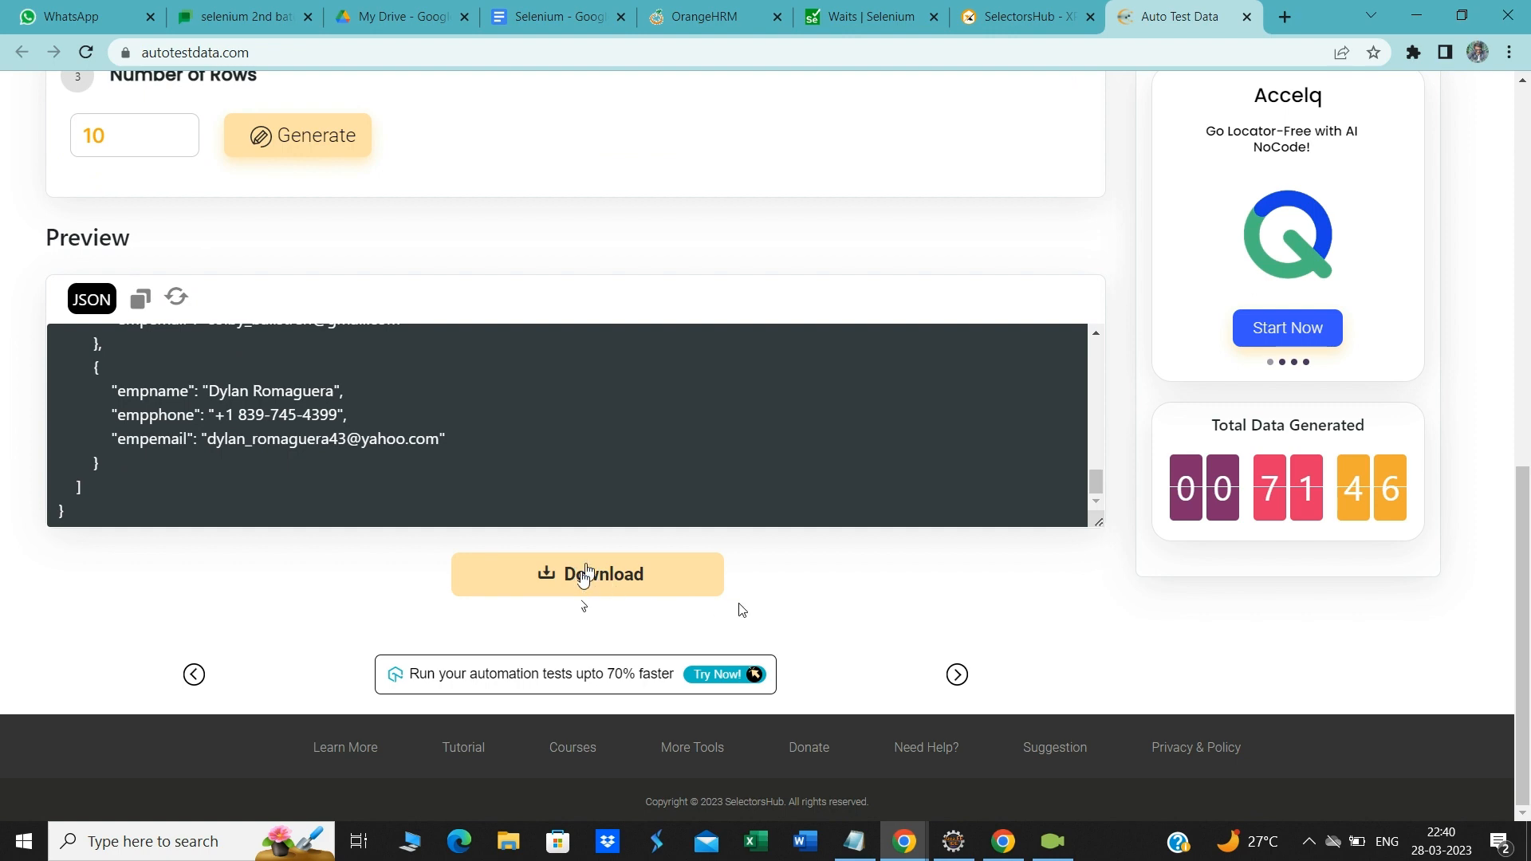
Step: Generate 10 rows of test data in Excel format and check the column names and records in the preview
scroll(740, 609, "up", 5)
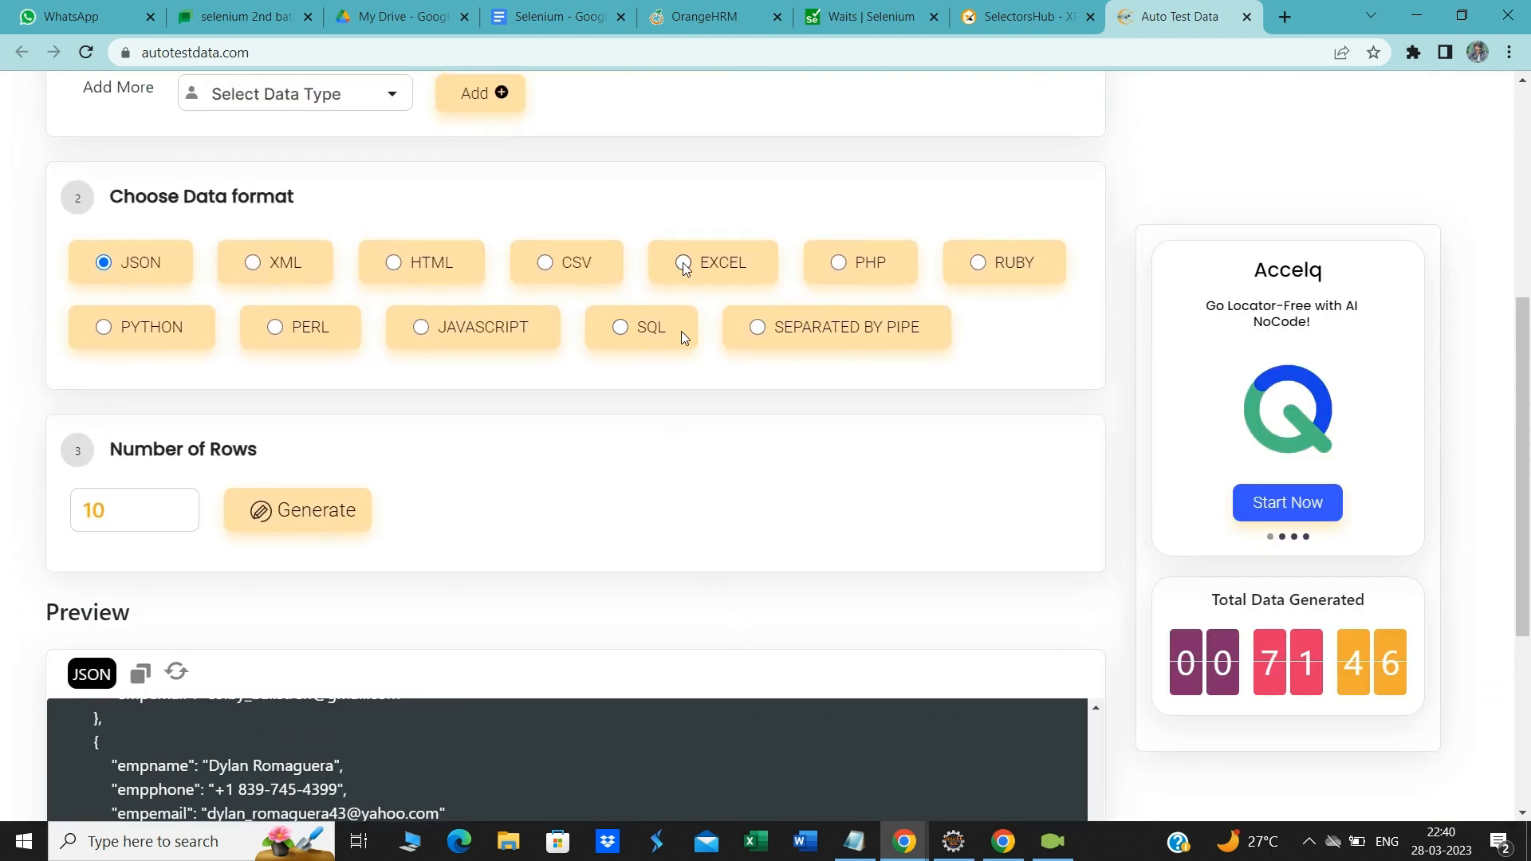
left_click(683, 262)
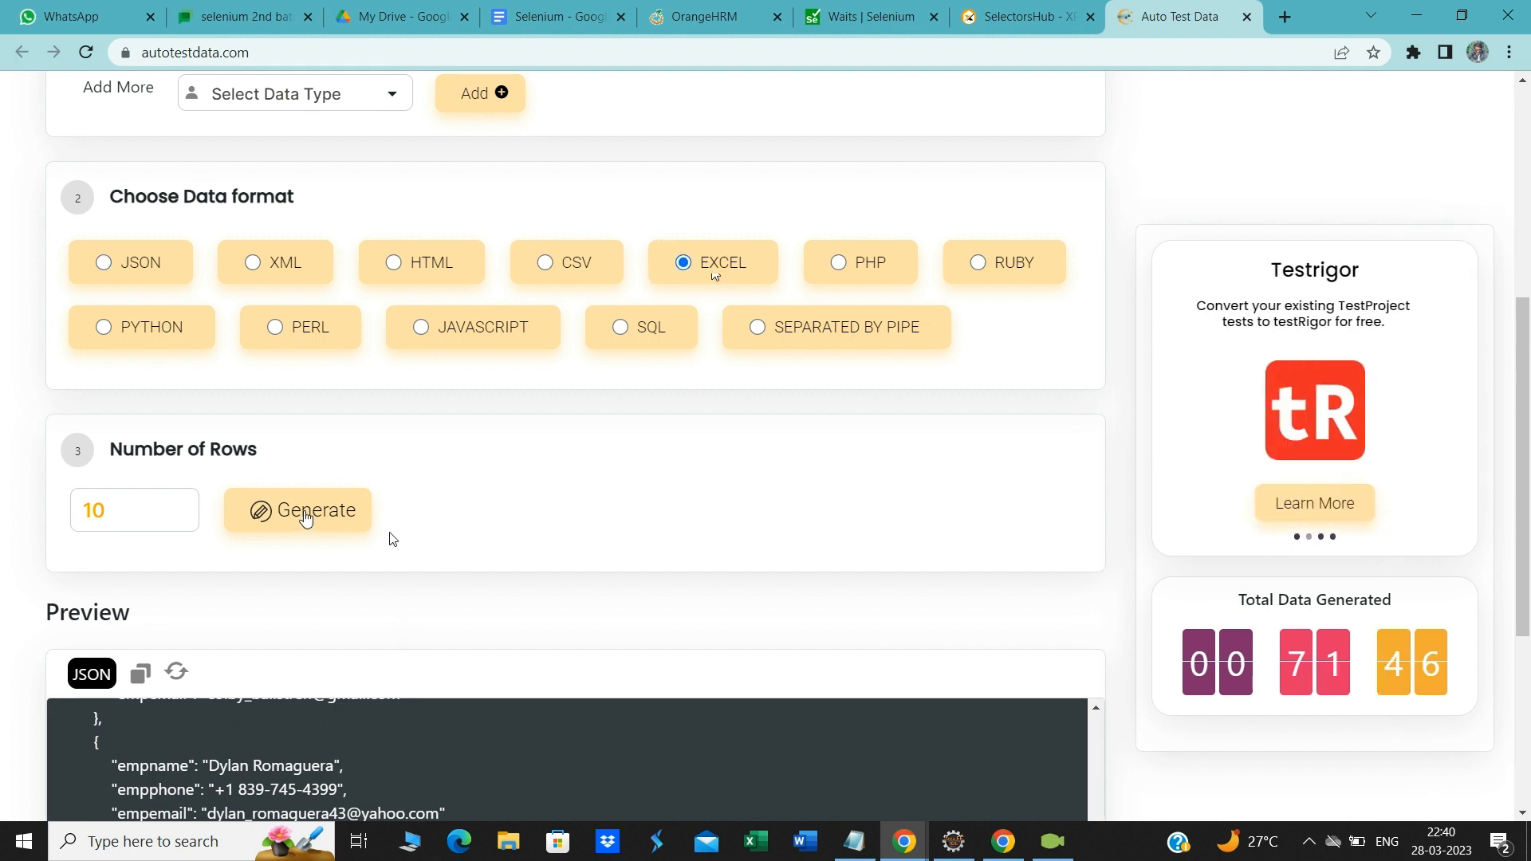
left_click(306, 515)
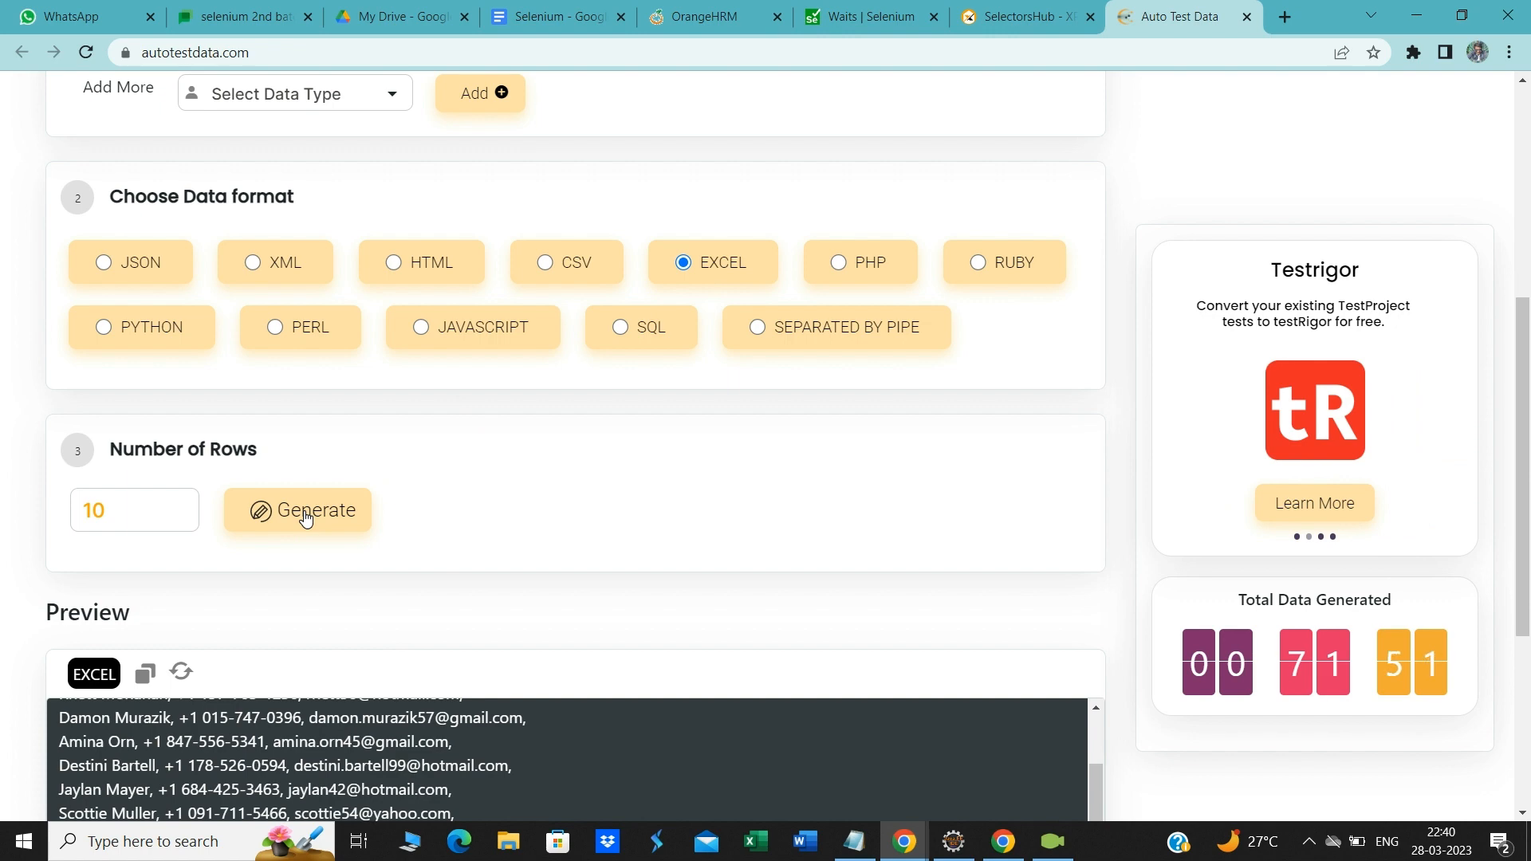
scroll(571, 554, "down", 3)
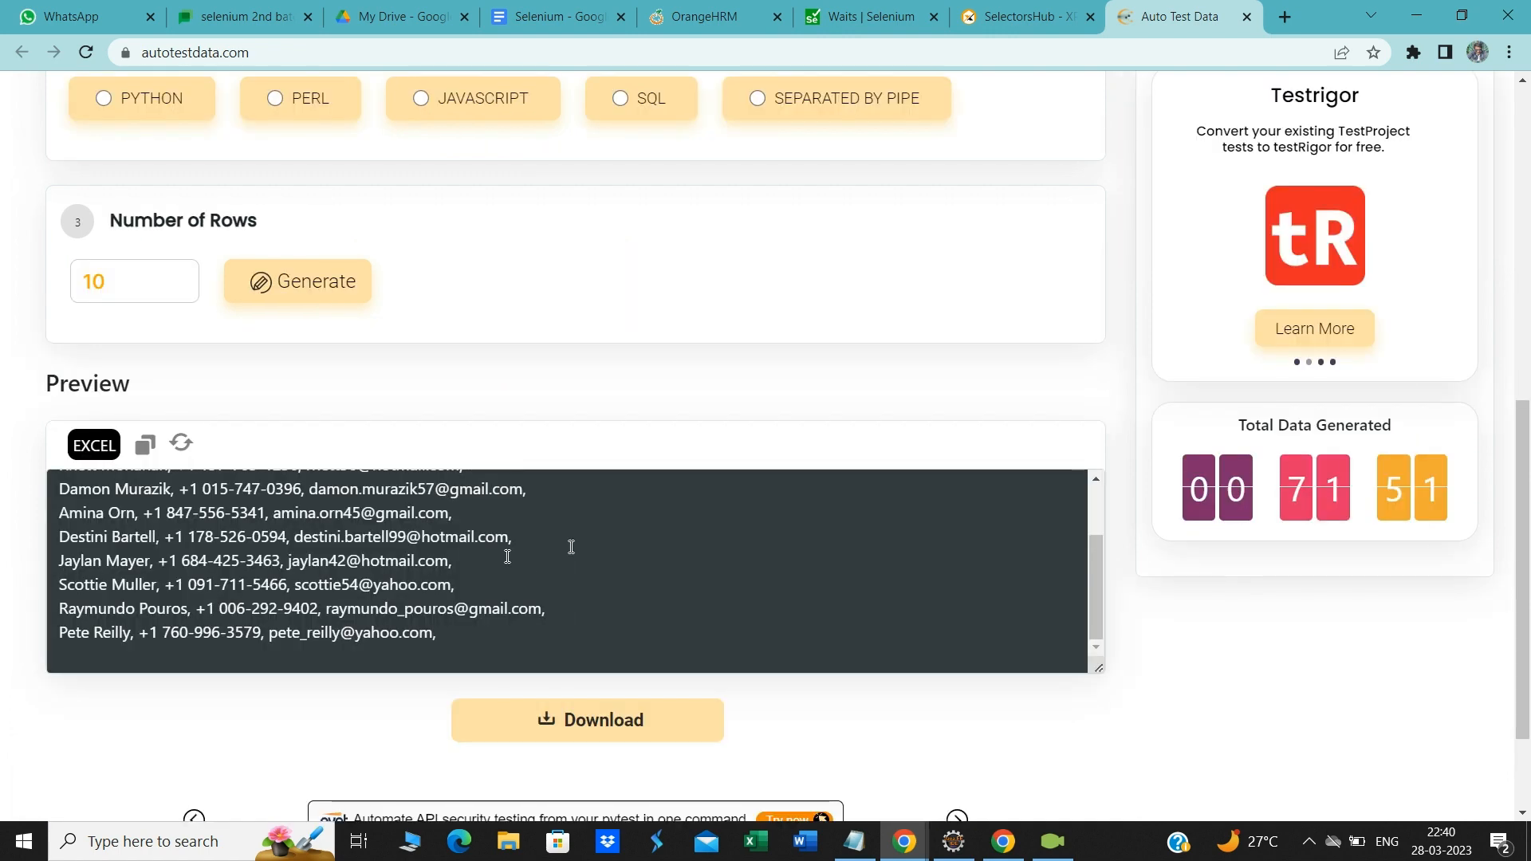
scroll(507, 556, "up", 2)
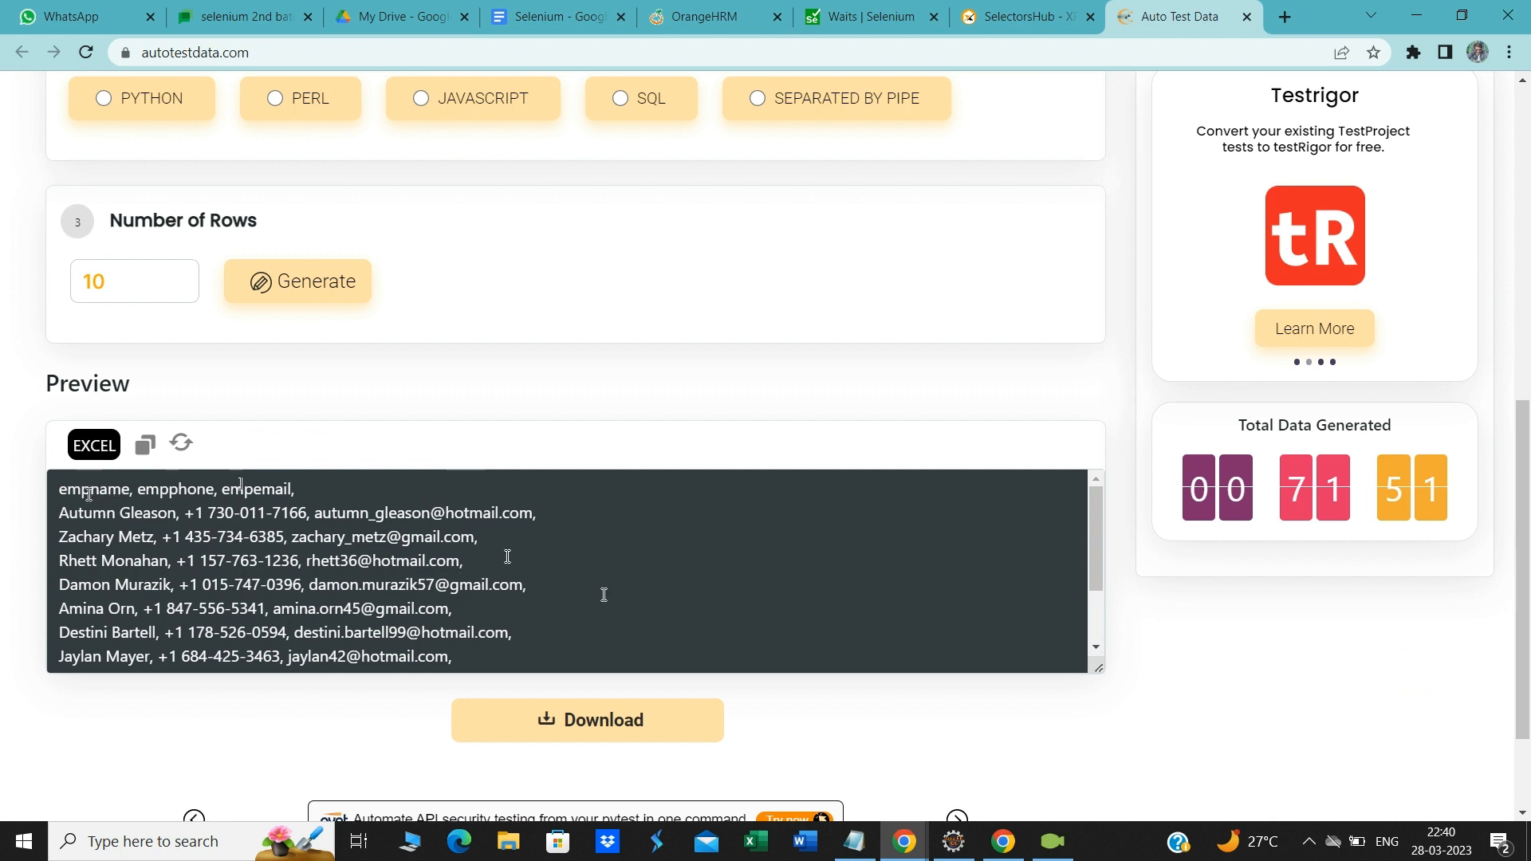
Step: Download the generated Excel data, open the downloaded workbook, and minimize its loading window
scroll(605, 594, "down", 3)
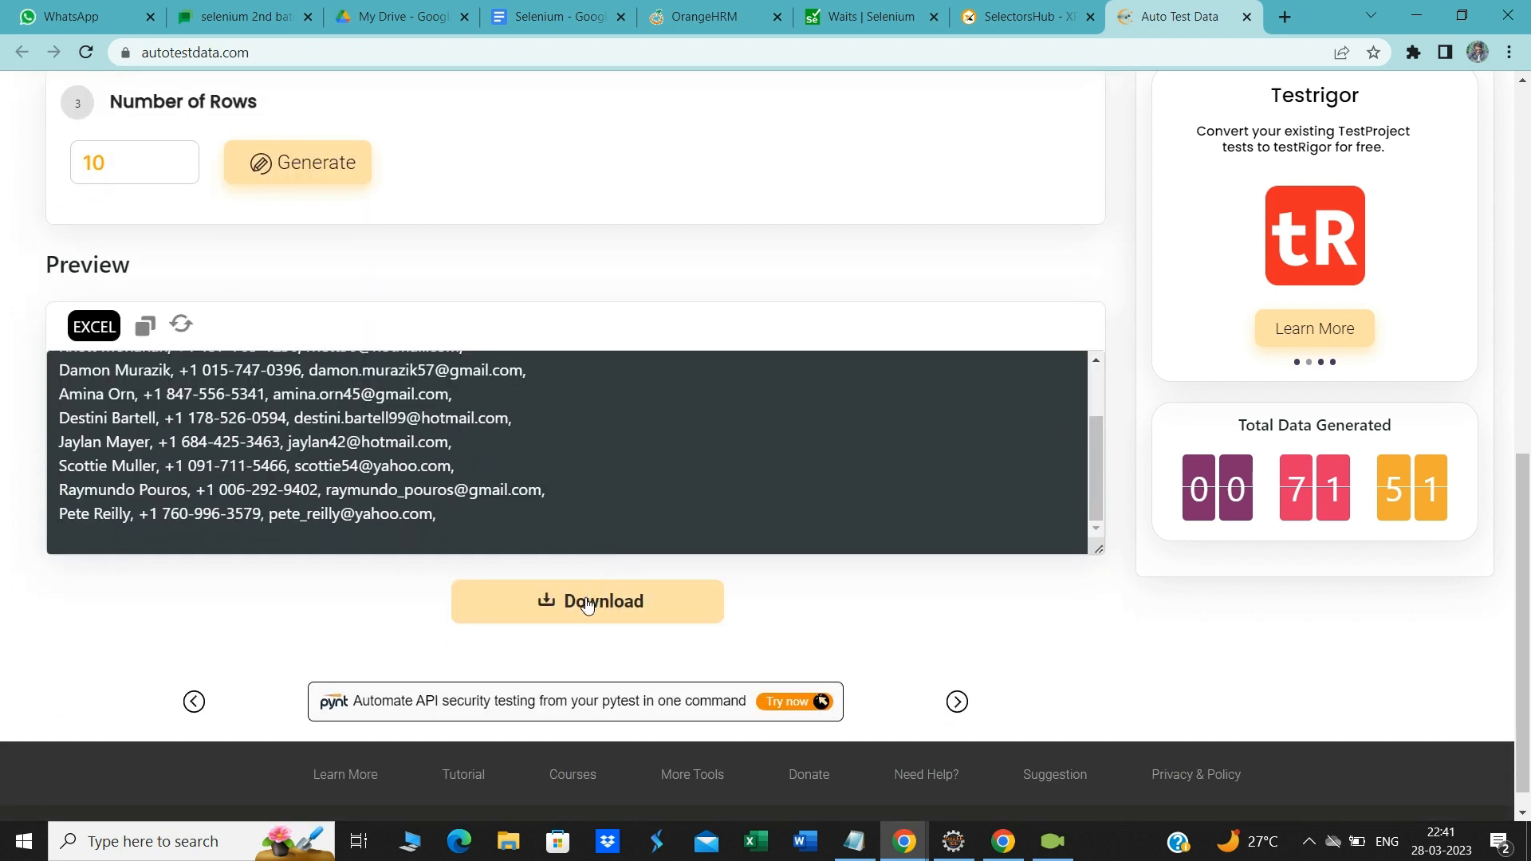
left_click(587, 603)
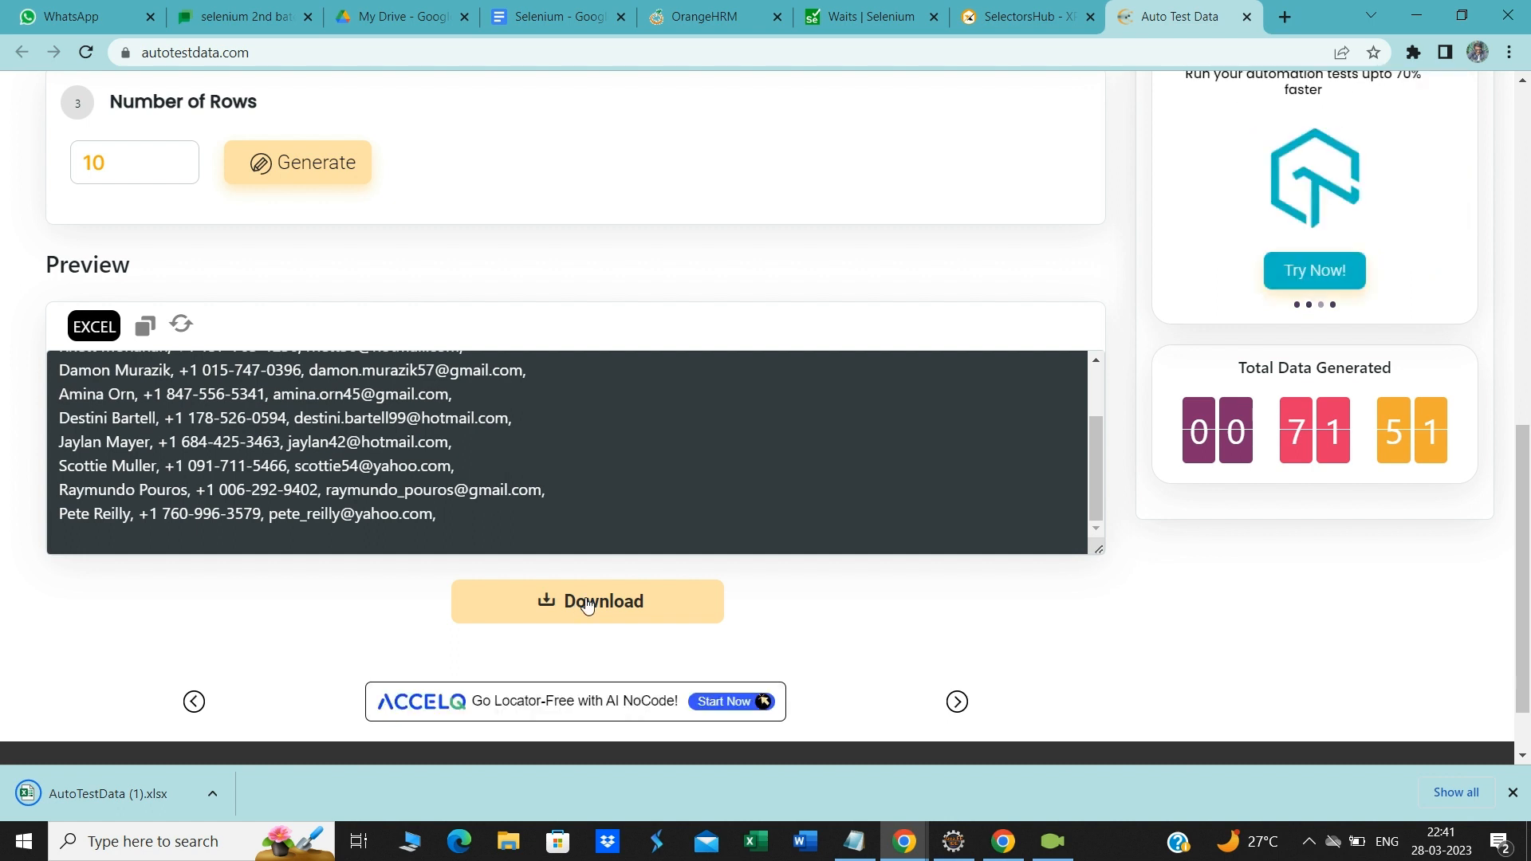
left_click(155, 791)
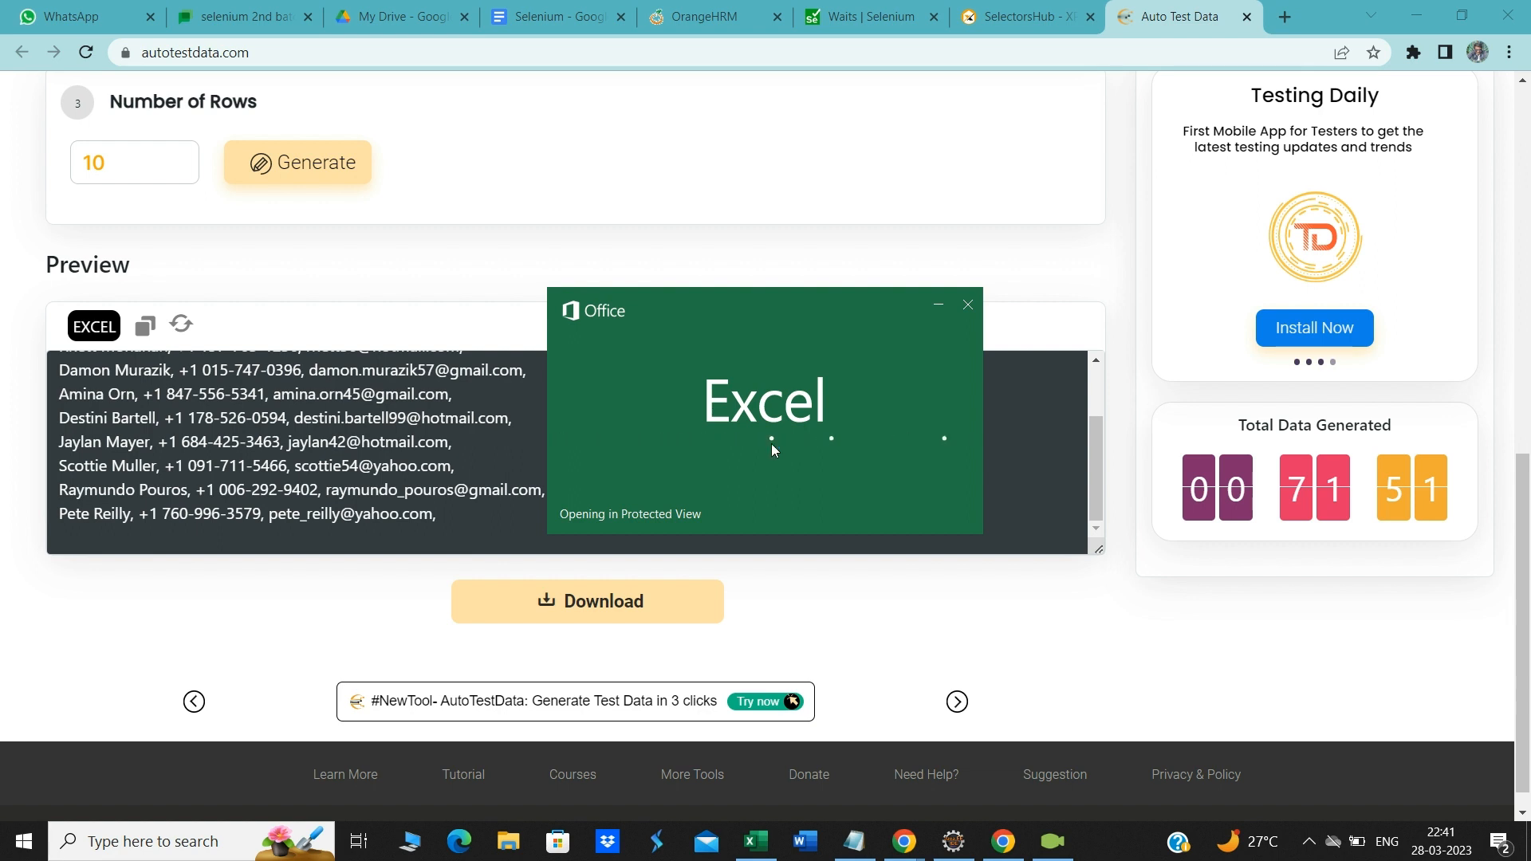
left_click(935, 308)
Step: Add a fourth data row and set its data type to Number Range
scroll(666, 299, "up", 3)
scroll(666, 300, "up", 5)
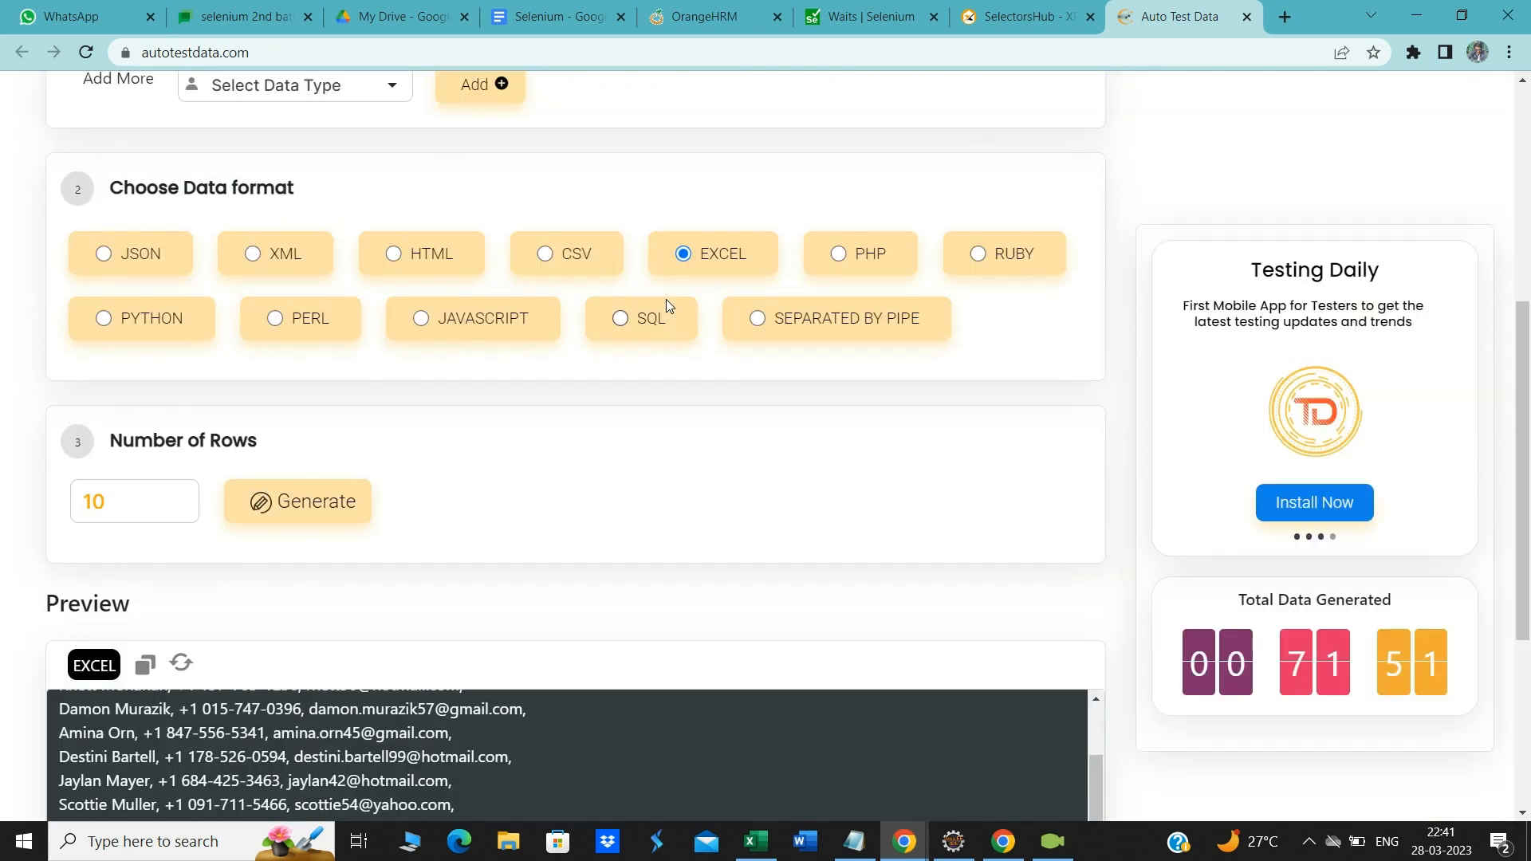
scroll(669, 306, "down", 1)
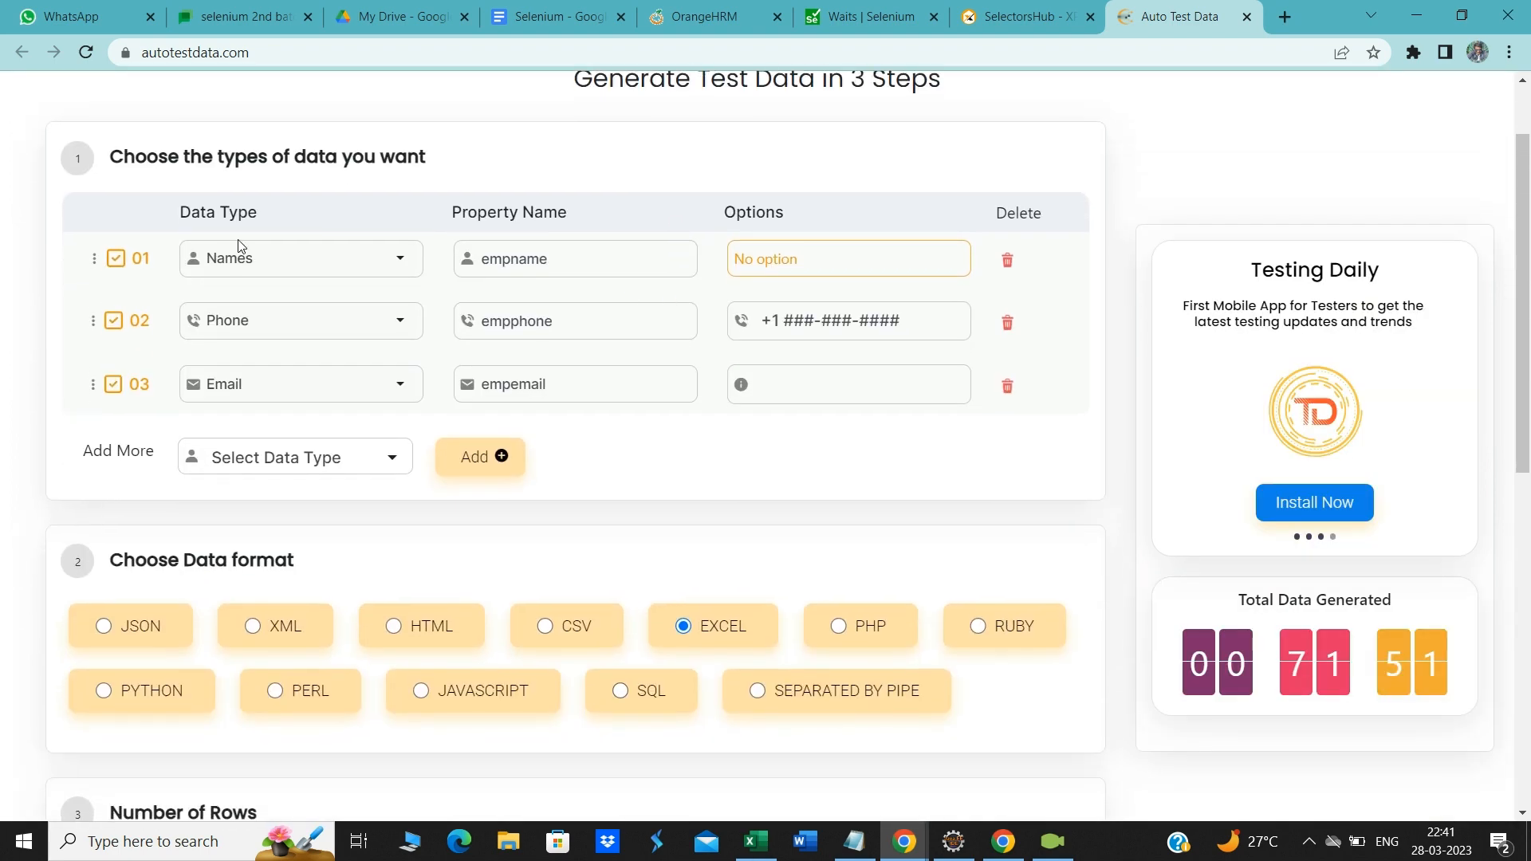
left_click(485, 460)
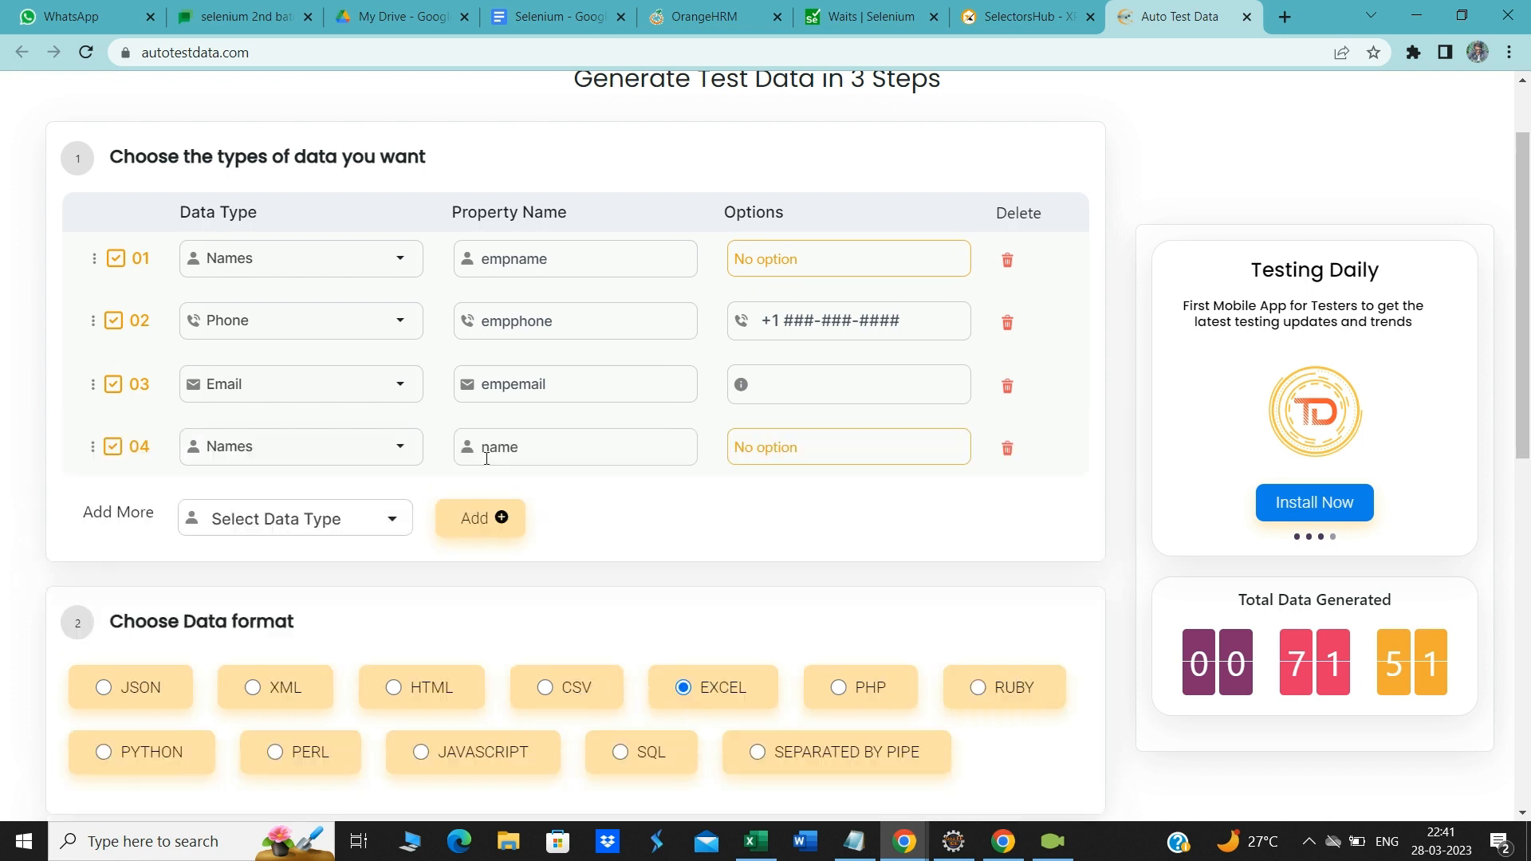
left_click(397, 448)
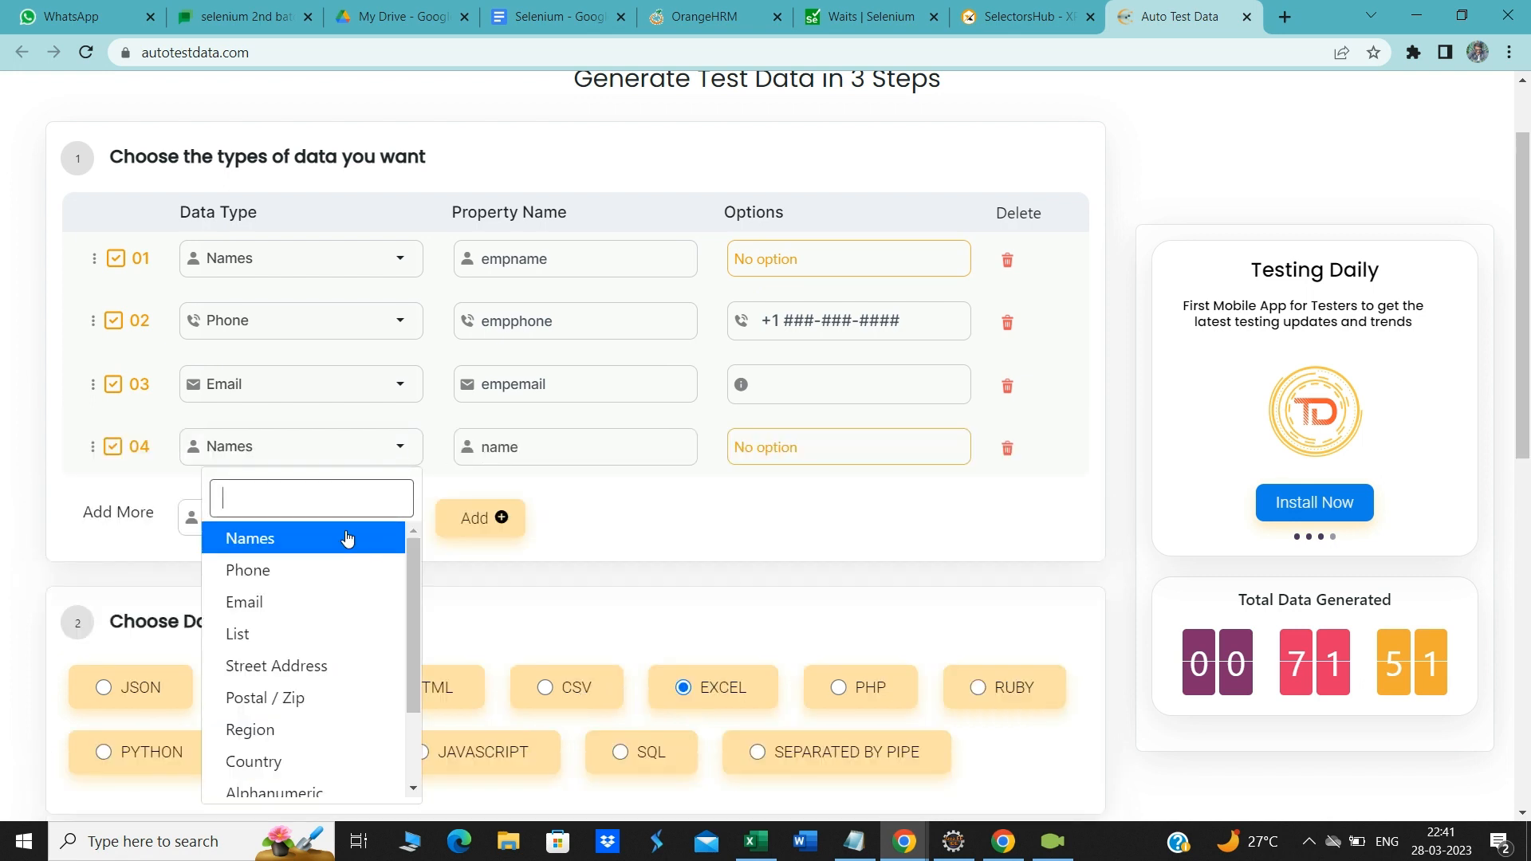
scroll(308, 634, "down", 2)
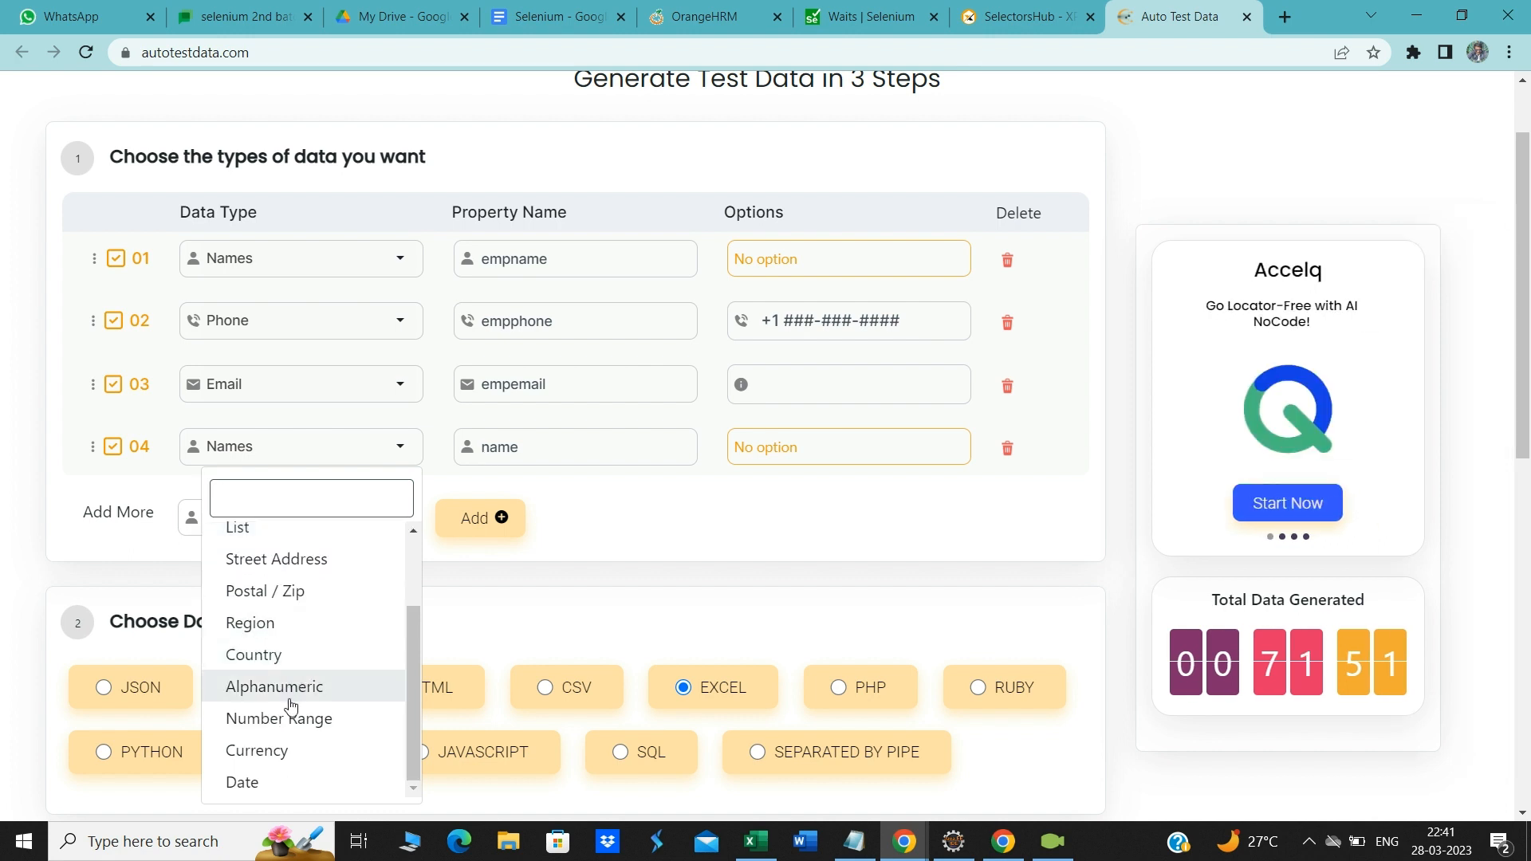
left_click(291, 727)
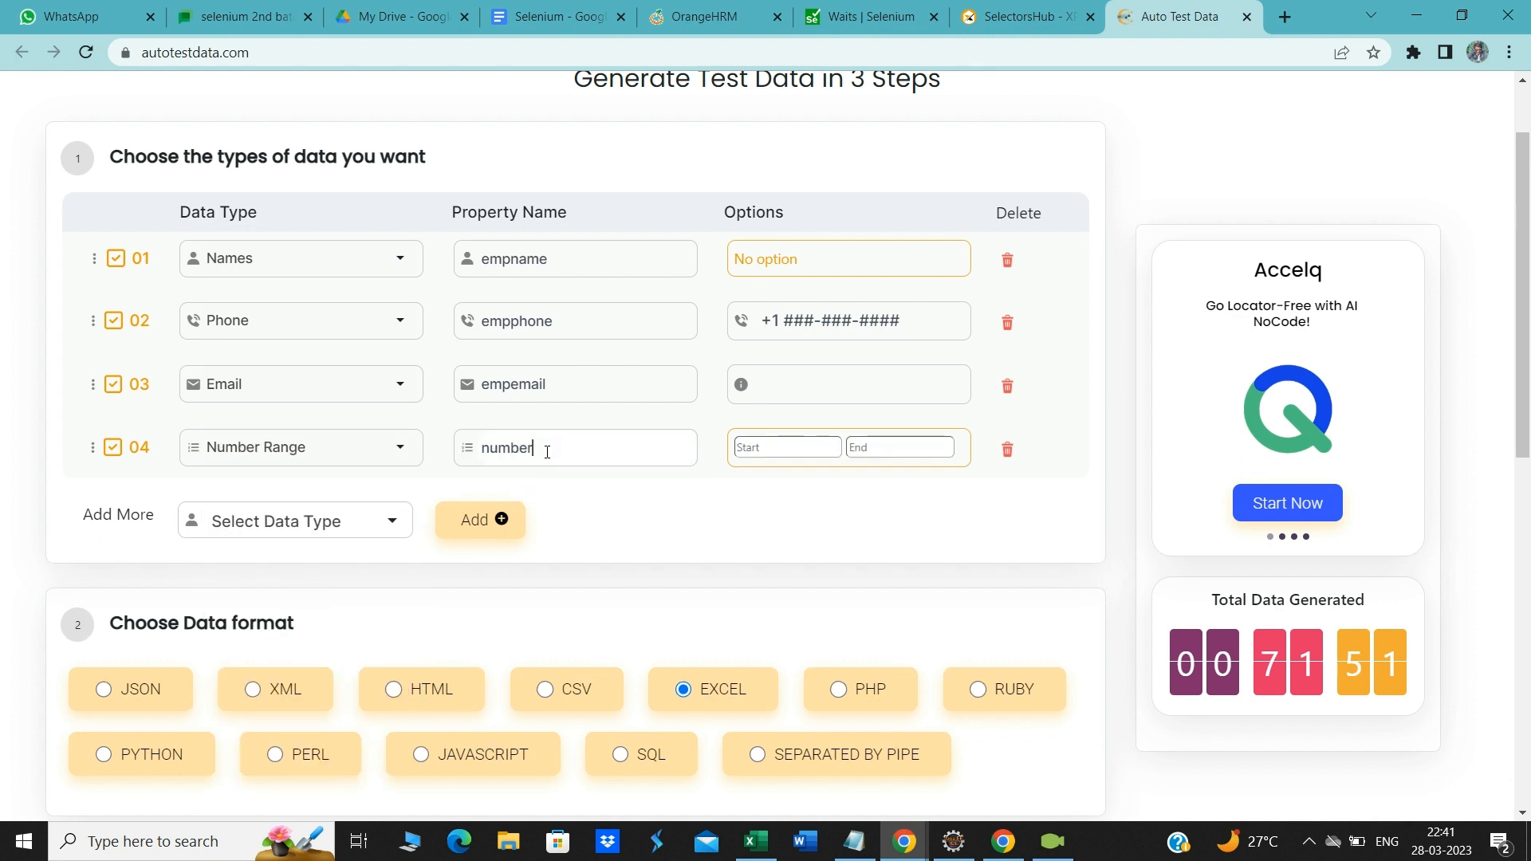
Step: Name the Number Range row's property empsalary and set its range from 20000 to 50000
left_click_drag(547, 452, 485, 449)
type("psalary")
left_click(789, 448)
type("20000")
left_click(857, 447)
type("50000")
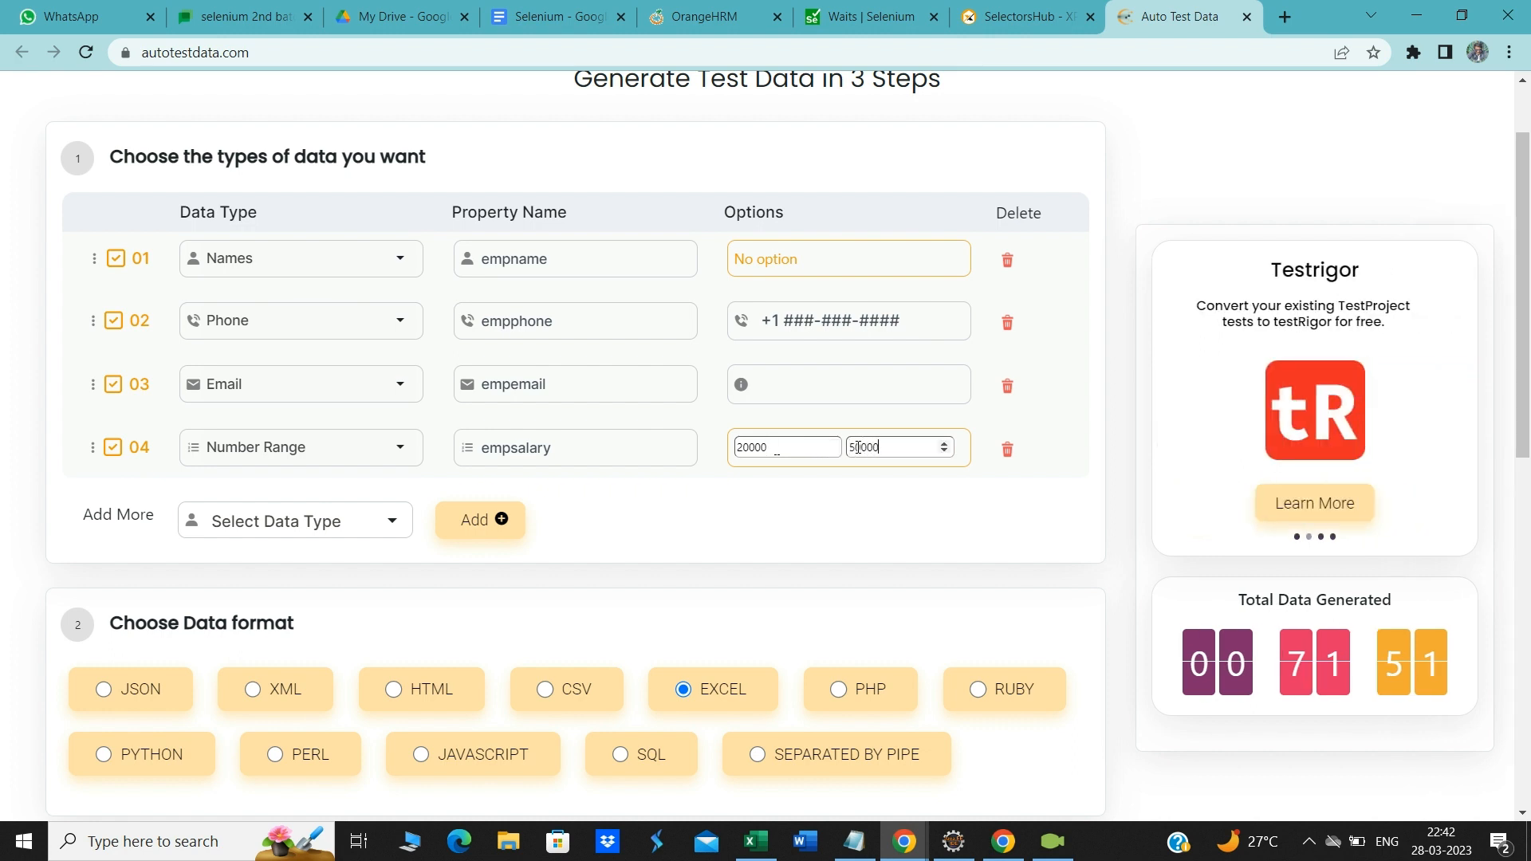
Step: Generate 10 Excel rows with the salary field included and check the empsalary values of the first four records
scroll(836, 594, "down", 6)
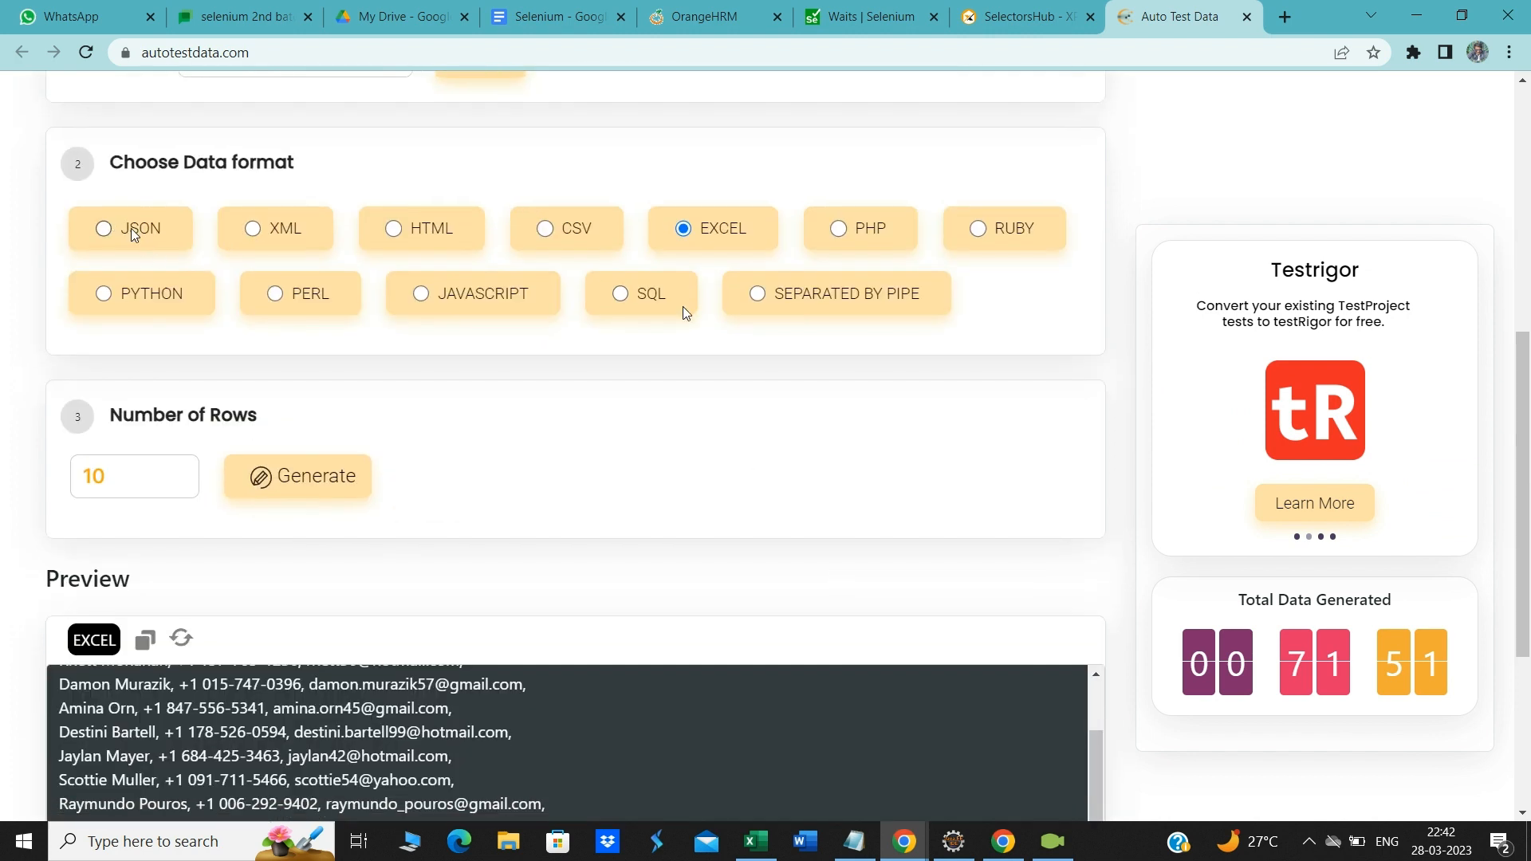
left_click(308, 488)
scroll(534, 497, "down", 3)
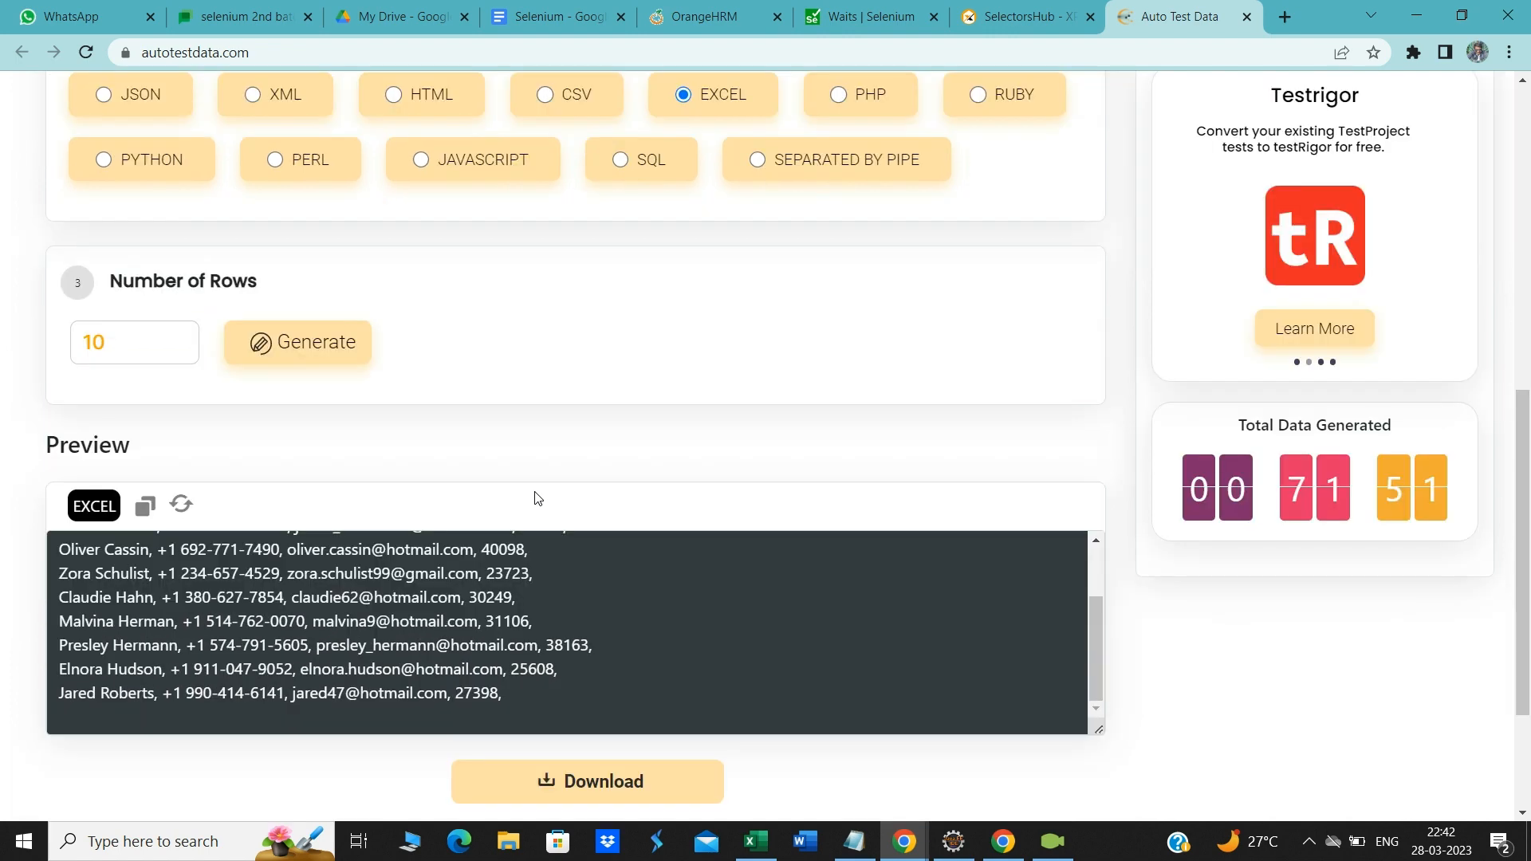
scroll(536, 493, "up", 2)
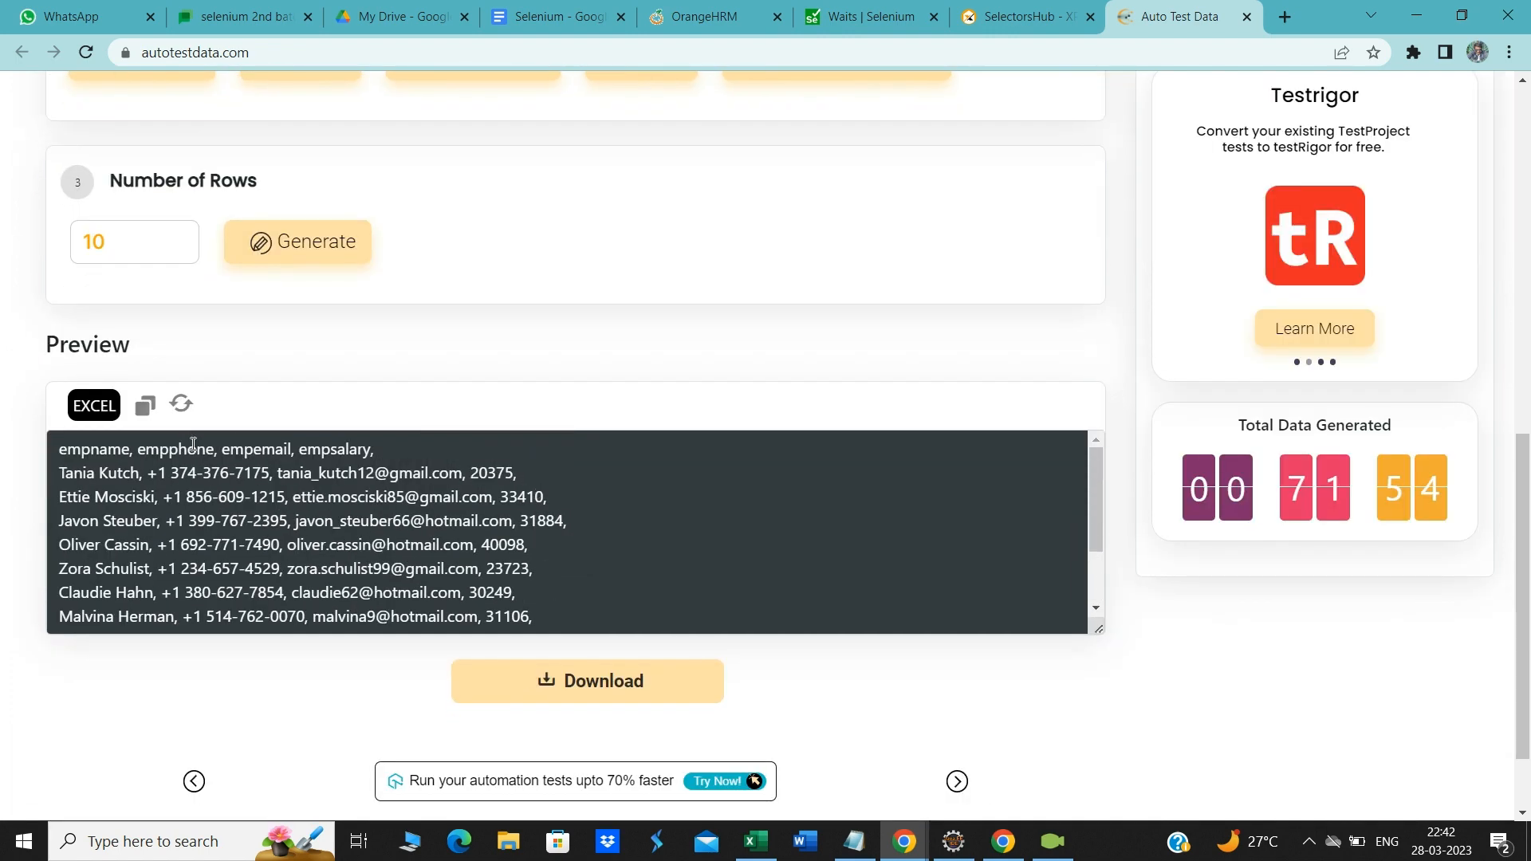
double_click(338, 449)
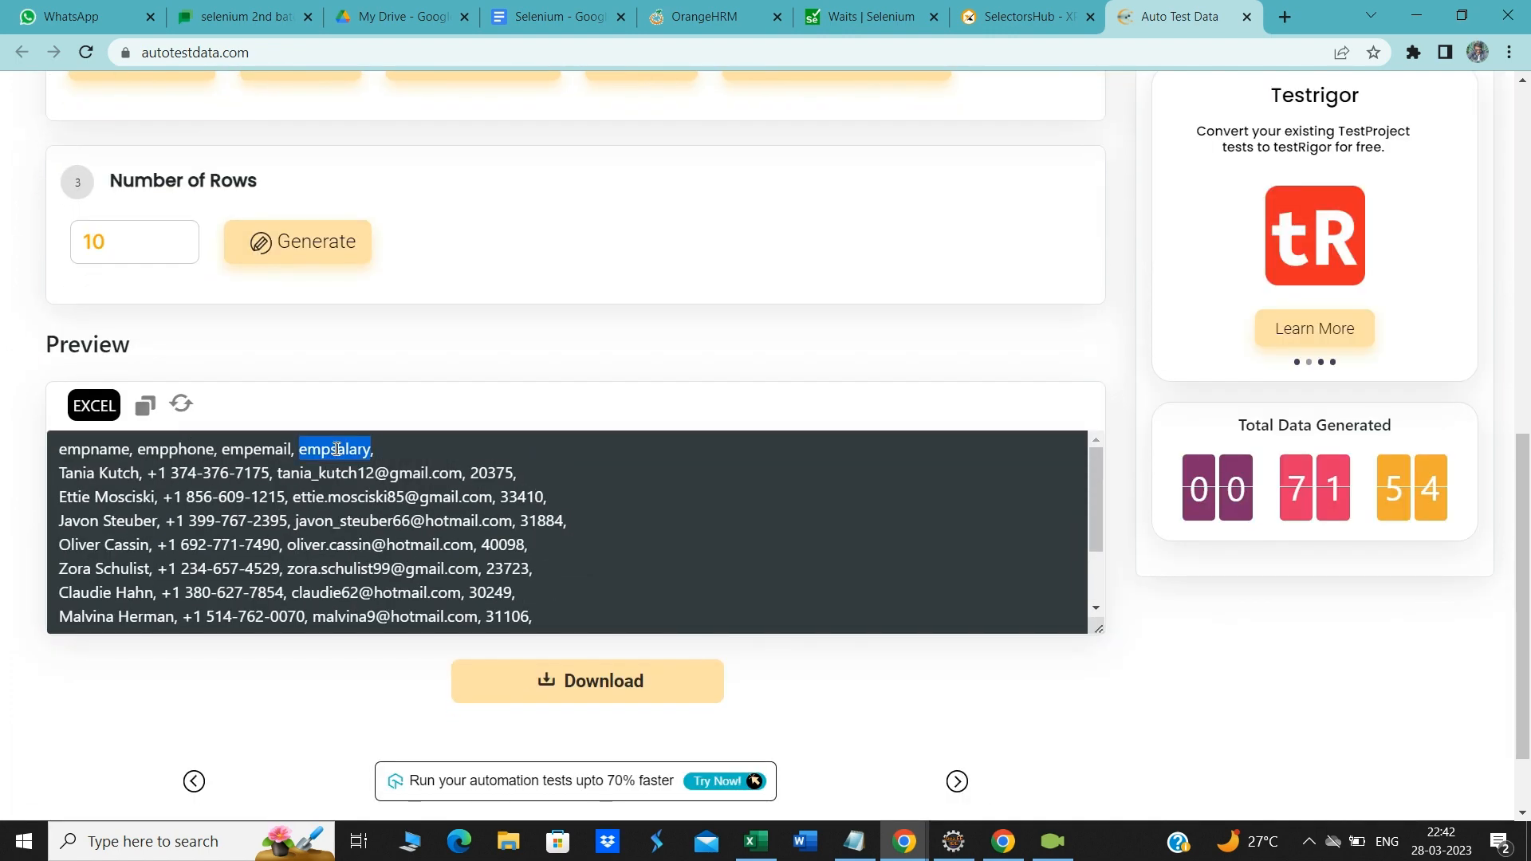
double_click(491, 473)
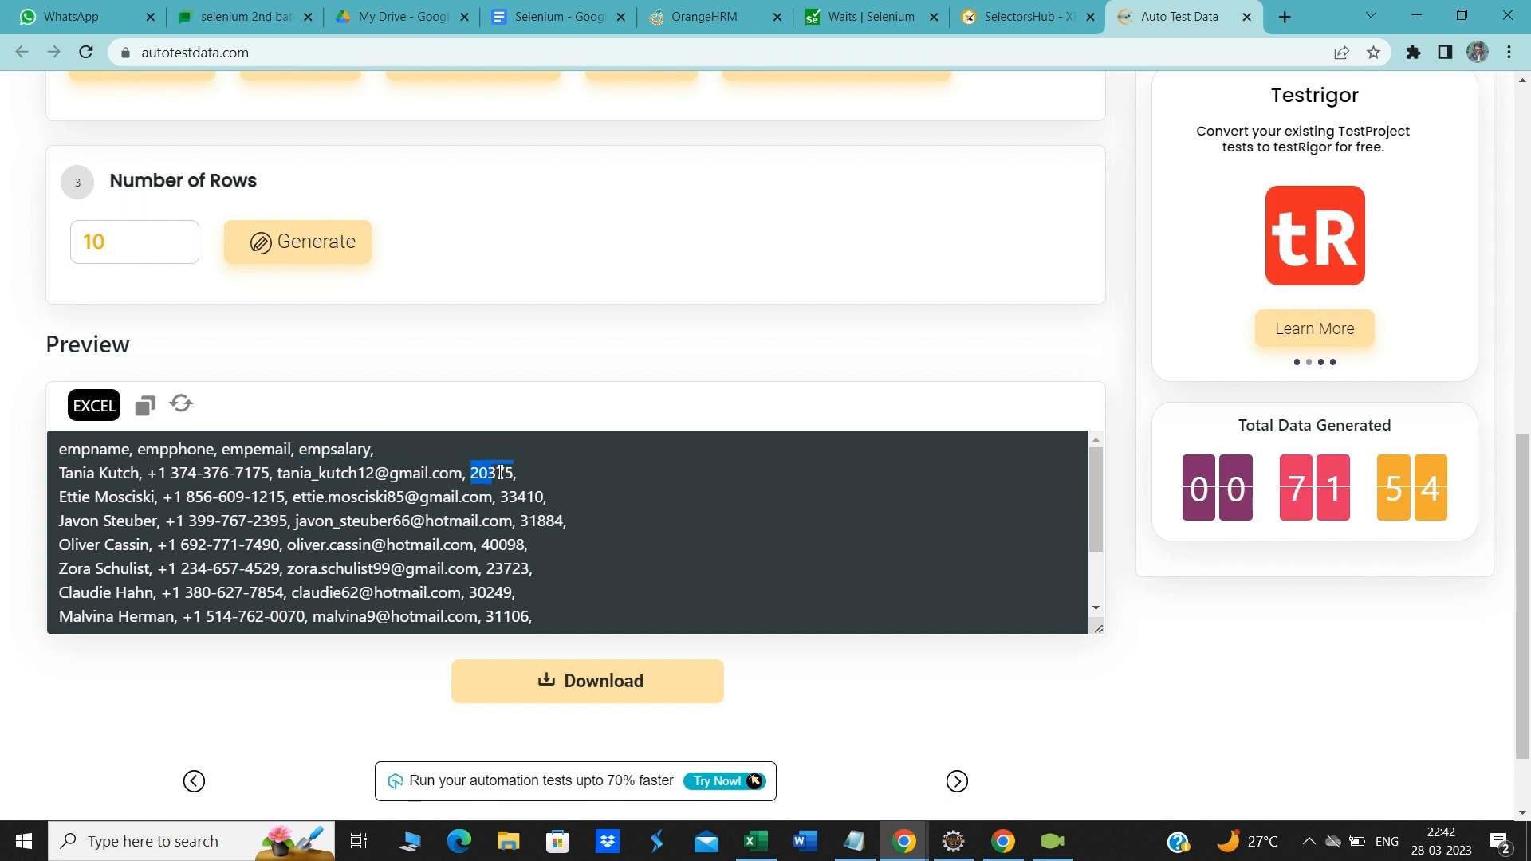
double_click(521, 497)
double_click(539, 519)
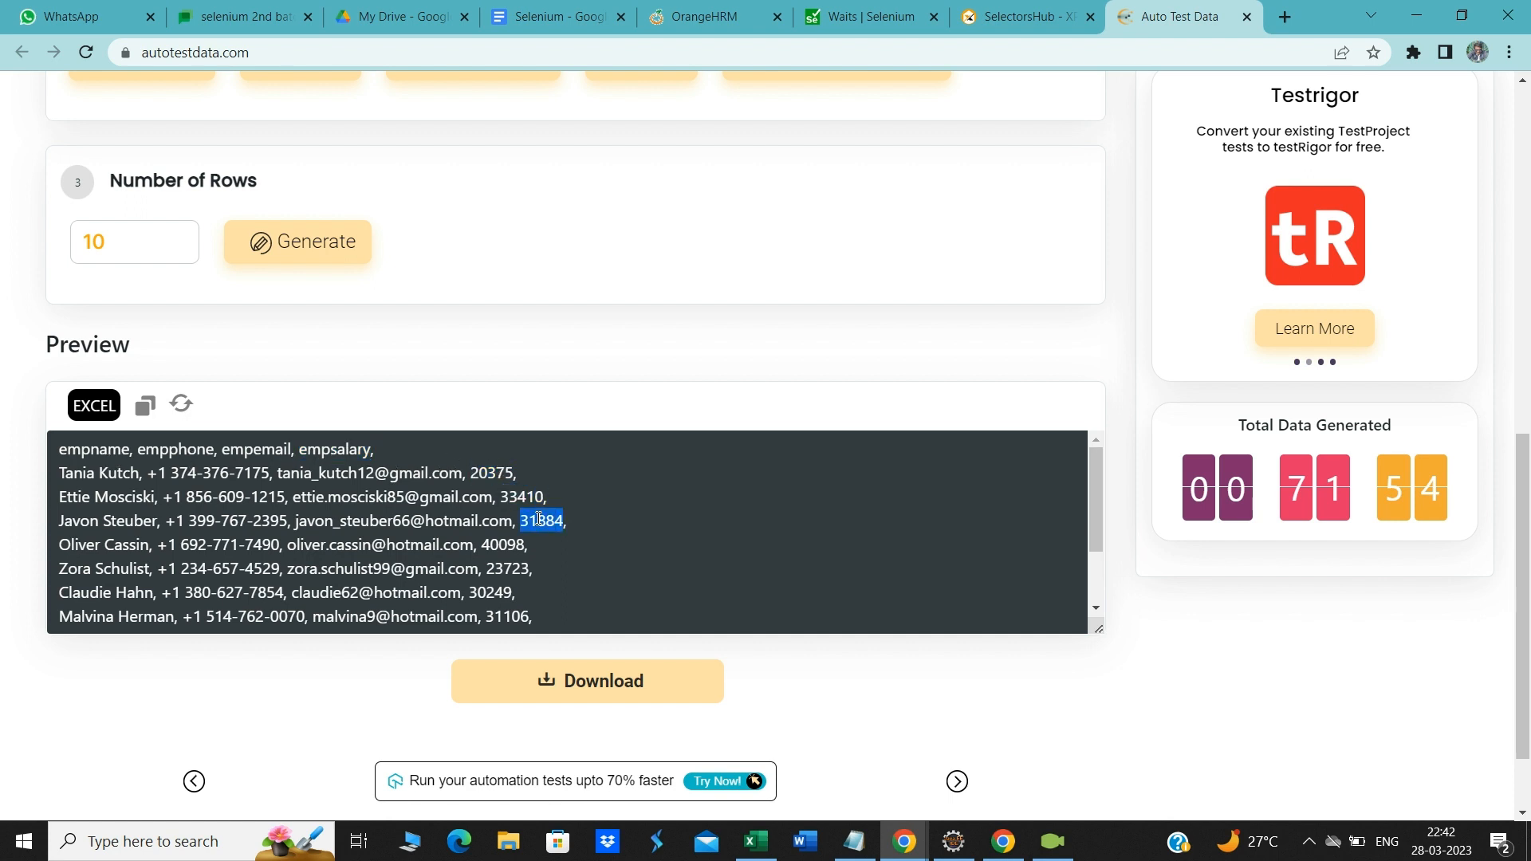
double_click(500, 545)
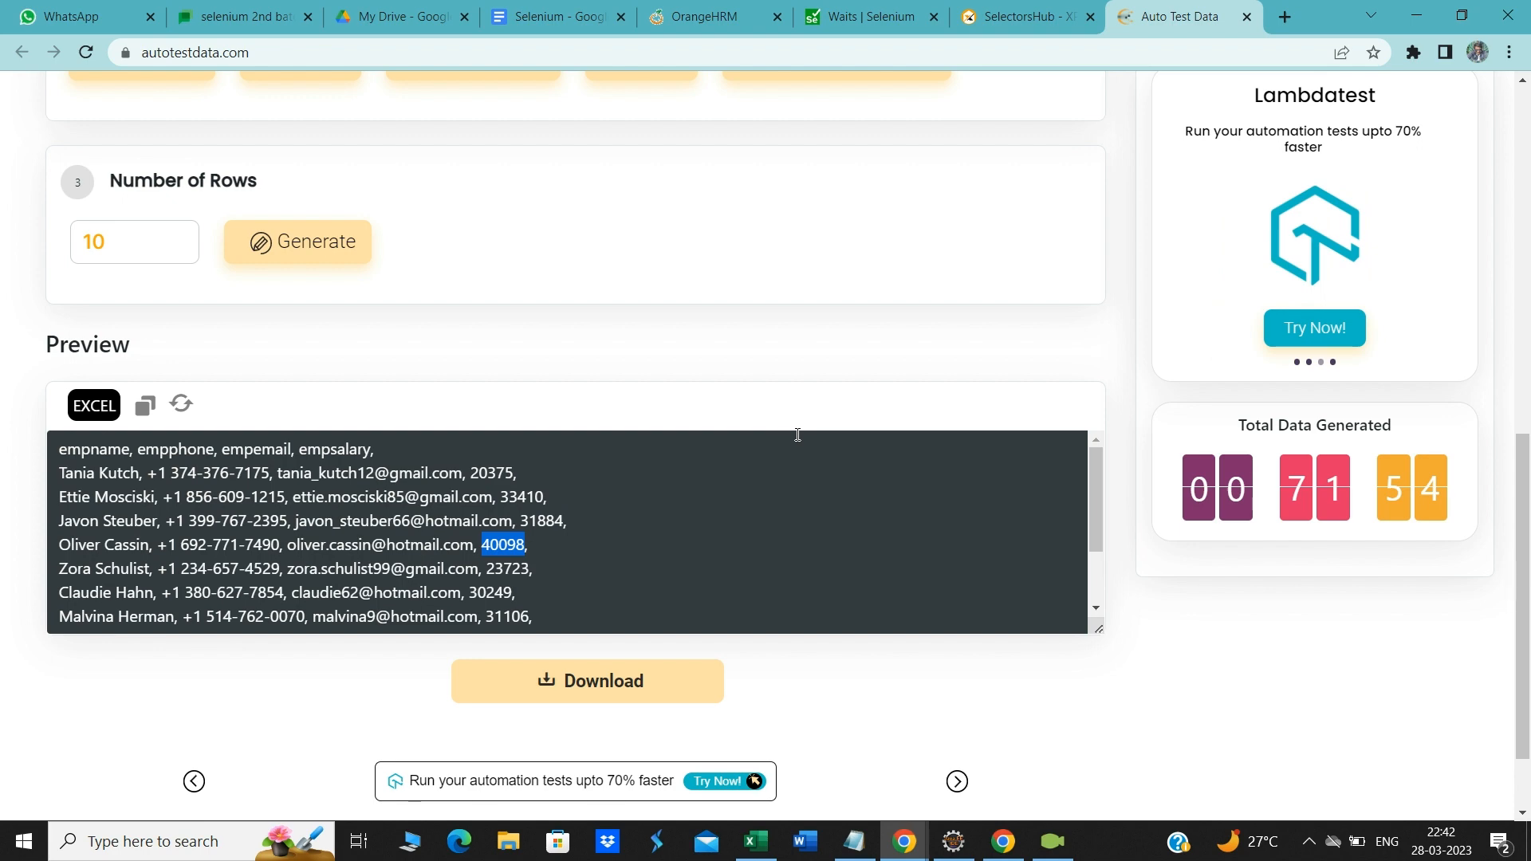
Step: Generate the 10 rows with the salary field in JSON format and check the property names of the first record
scroll(798, 435, "up", 3)
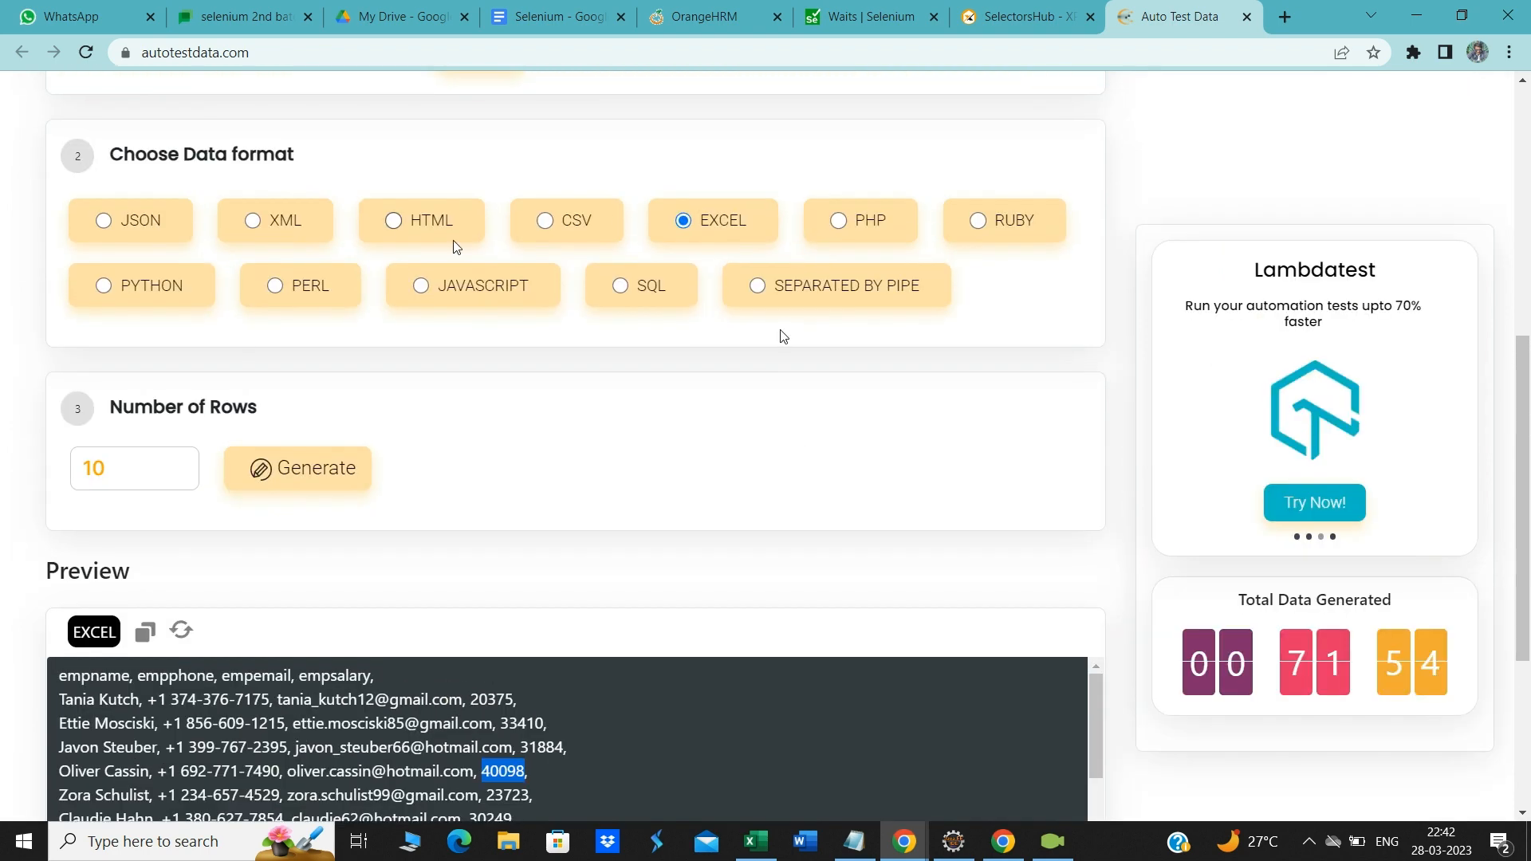
left_click(102, 224)
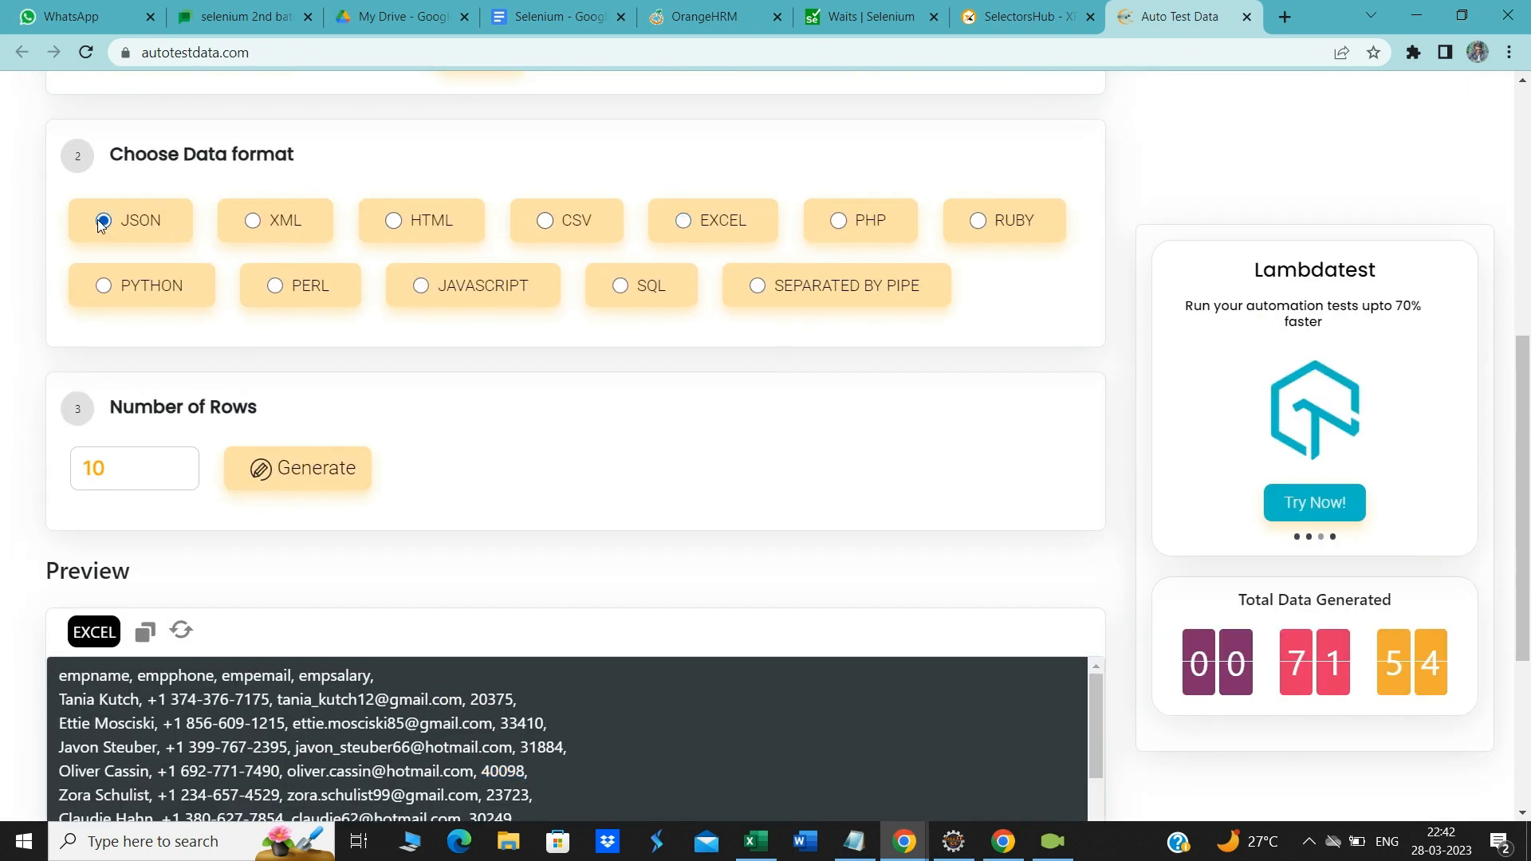
left_click(300, 483)
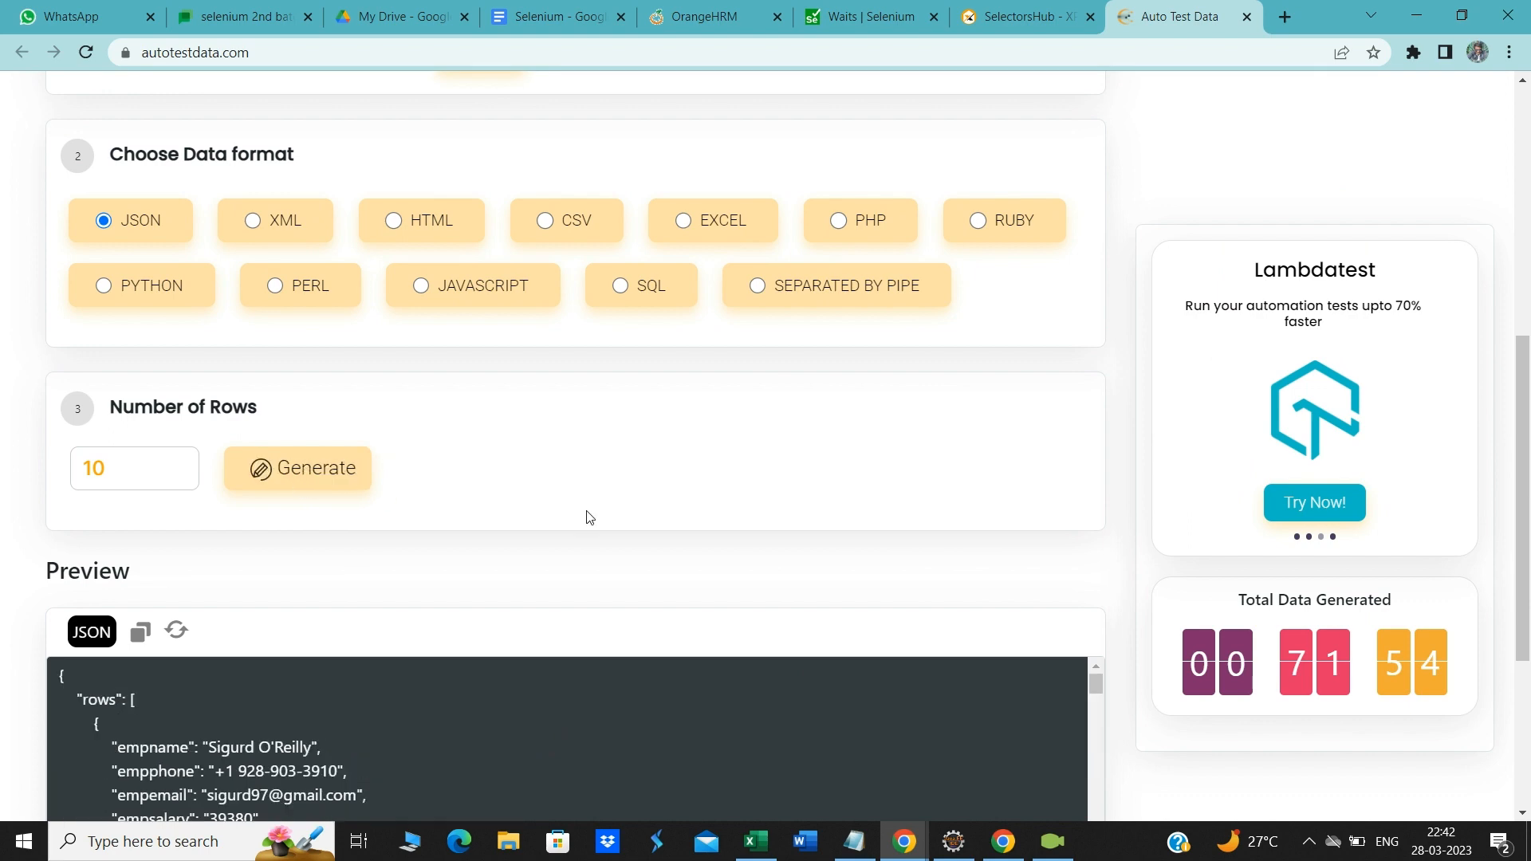
scroll(590, 517, "down", 3)
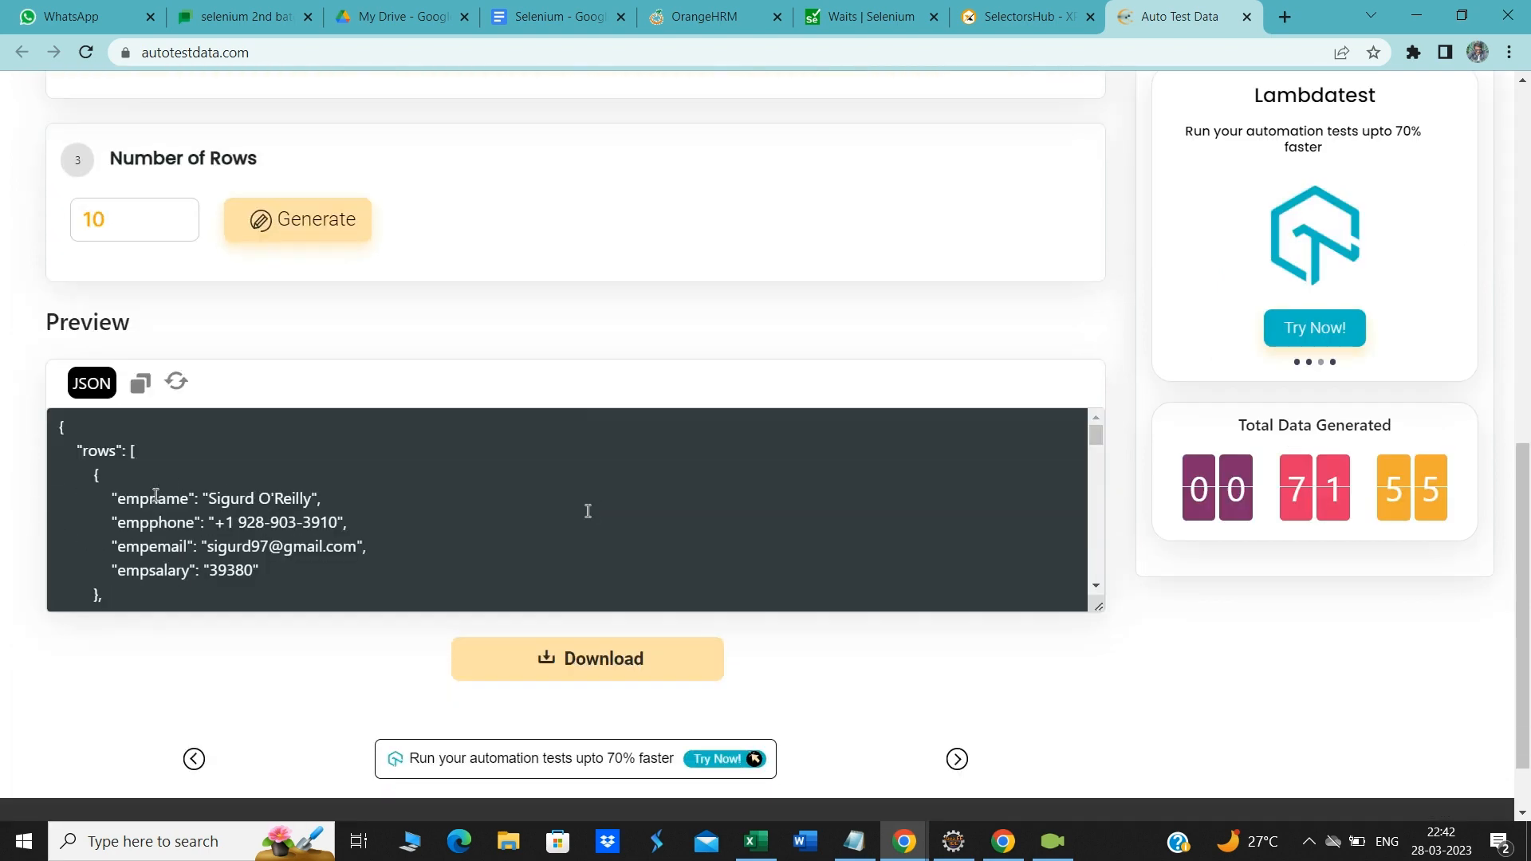
double_click(155, 498)
double_click(149, 522)
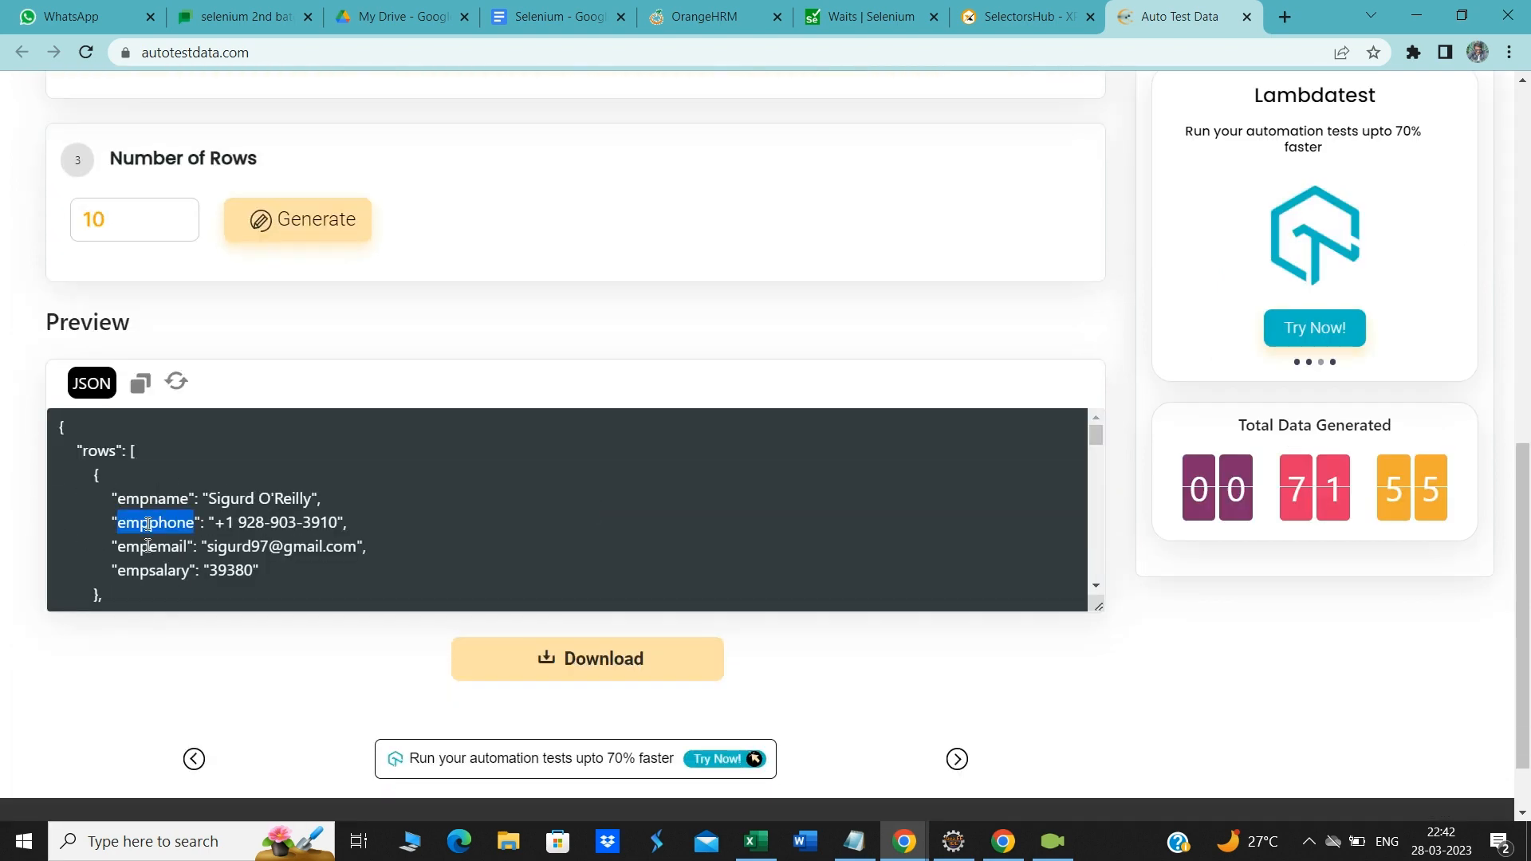
double_click(148, 546)
double_click(150, 583)
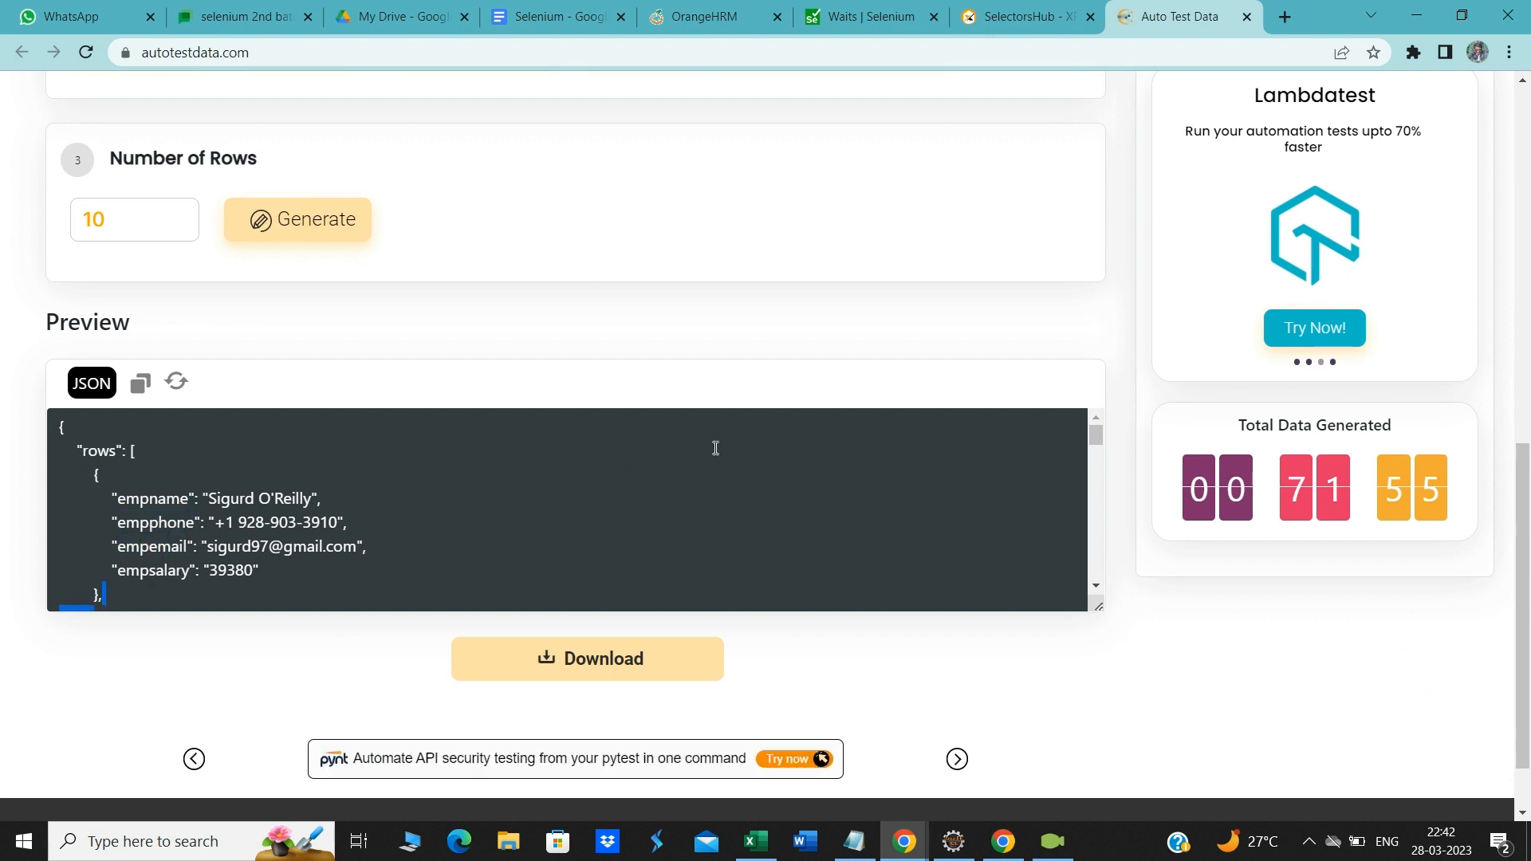
Step: Generate the 10 rows in SQL format and check the table name and column names in the insert statement
scroll(715, 448, "up", 3)
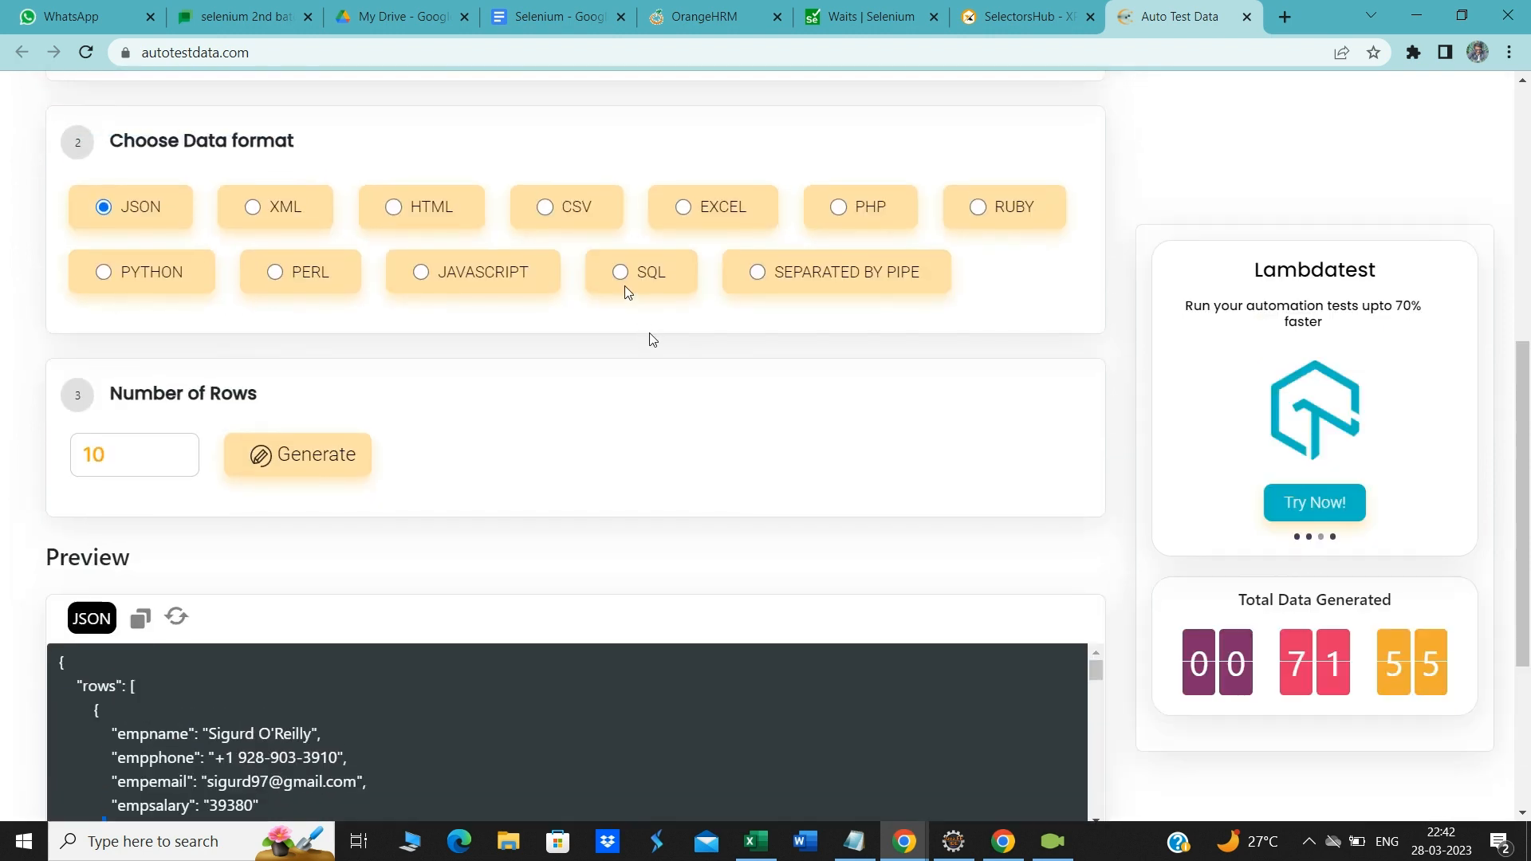
left_click(621, 273)
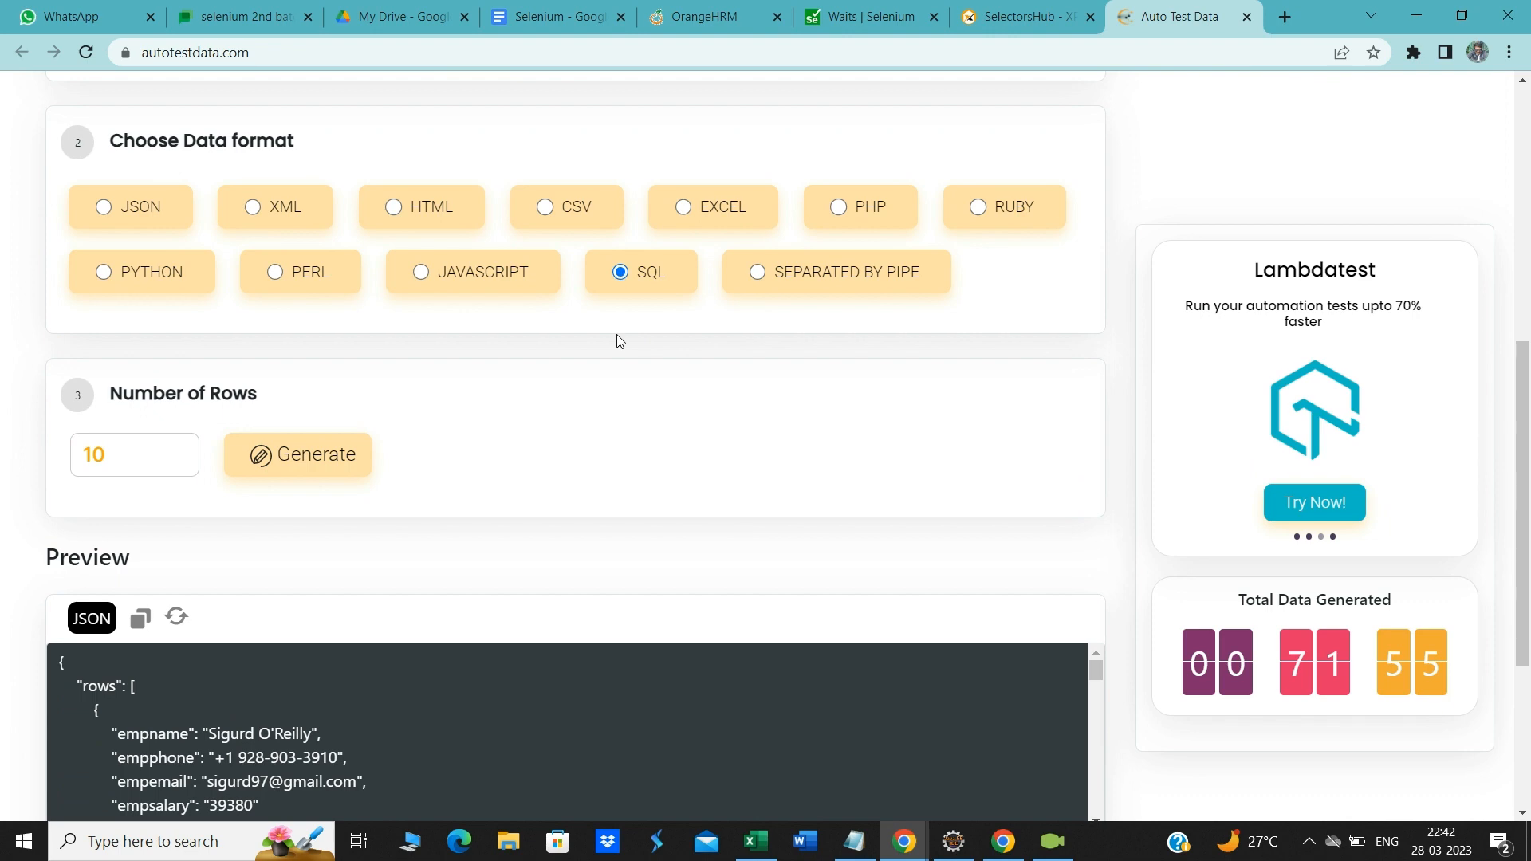
left_click(299, 470)
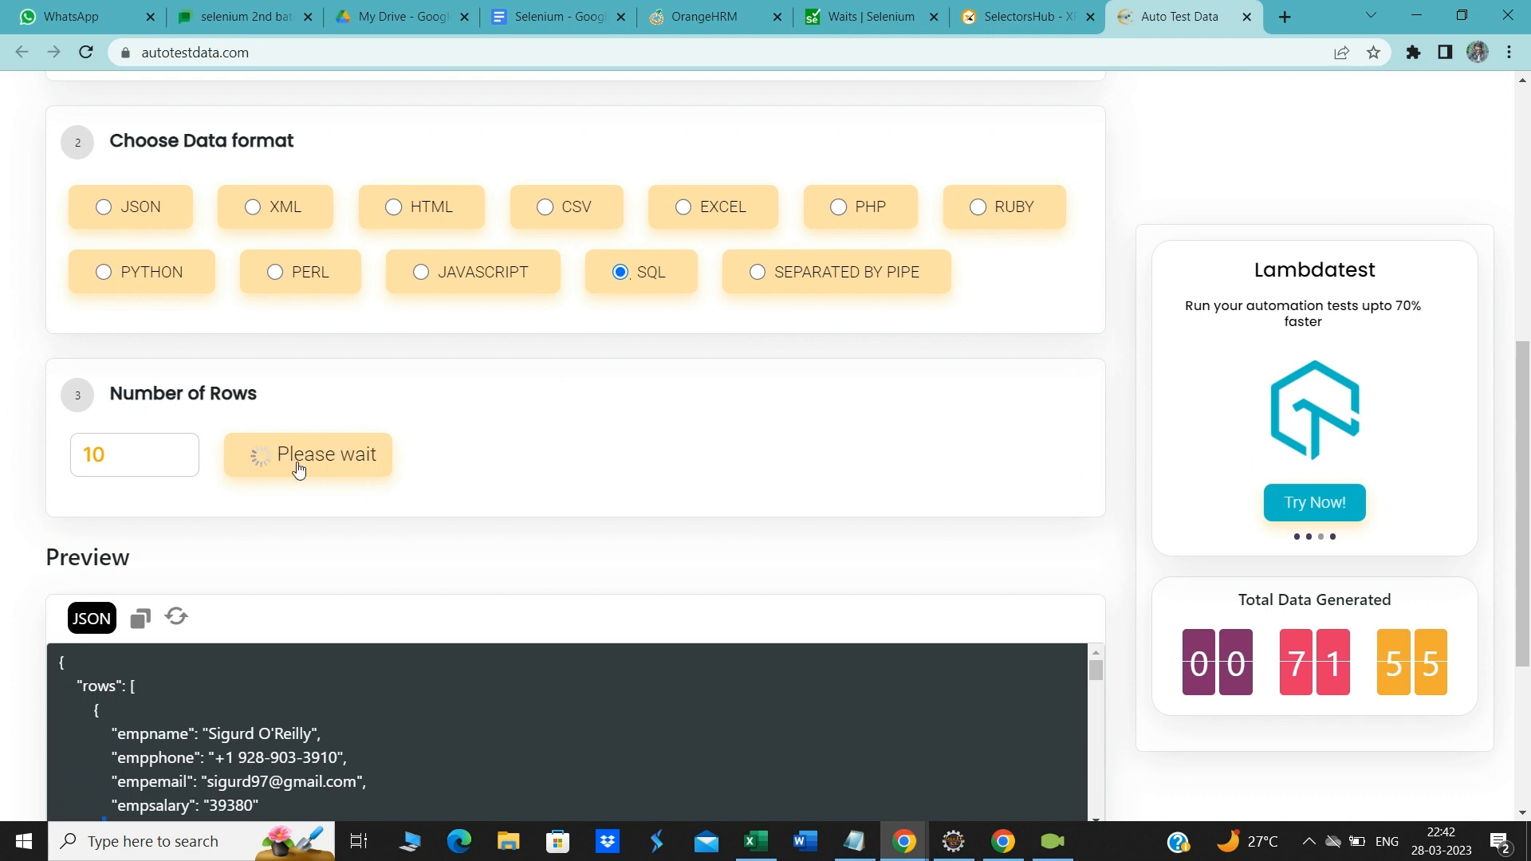
scroll(537, 488, "down", 3)
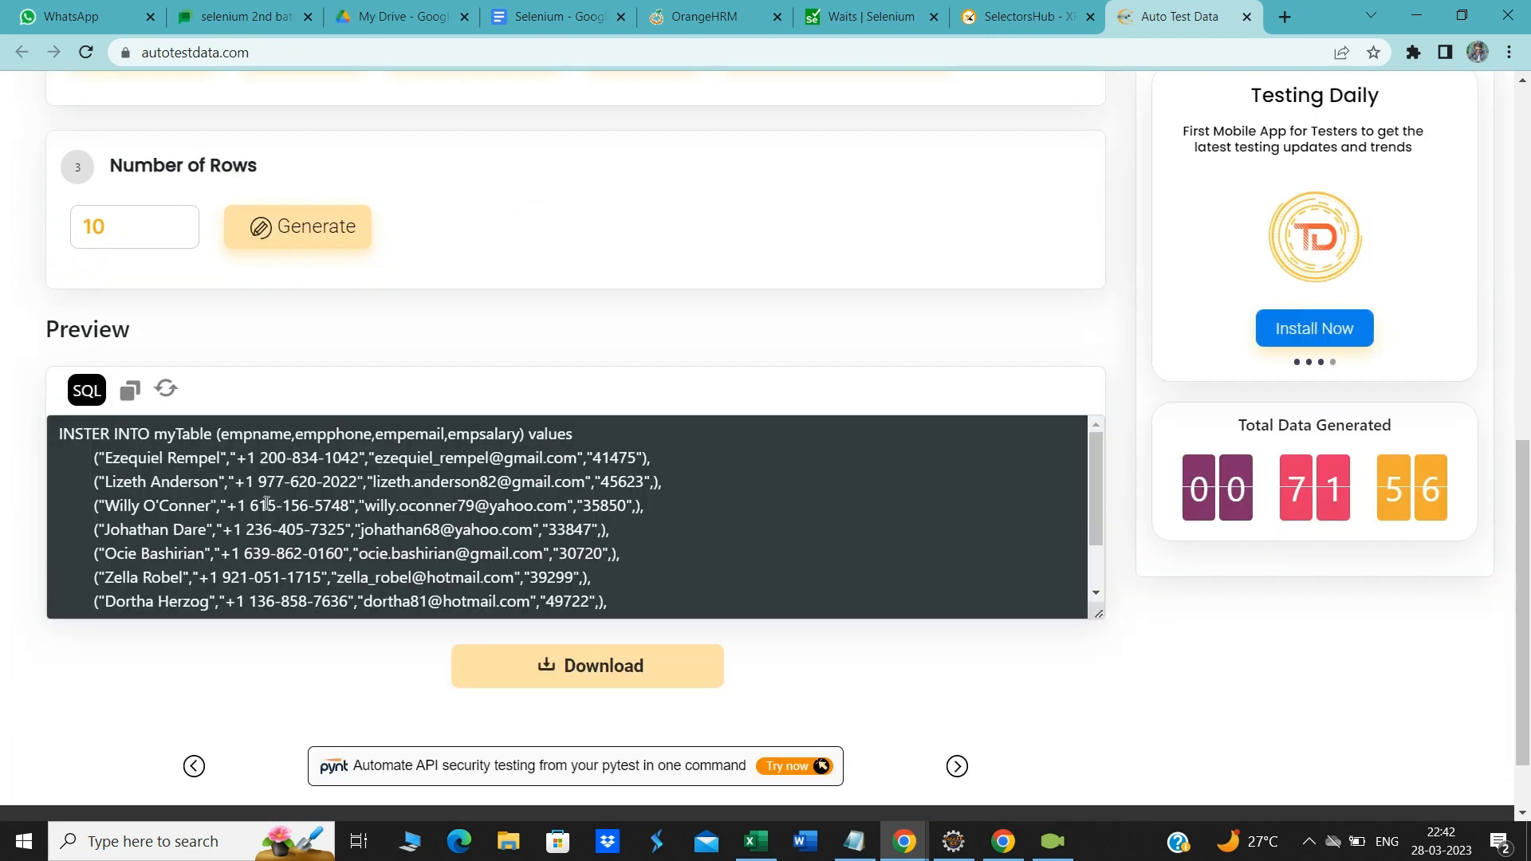
double_click(178, 439)
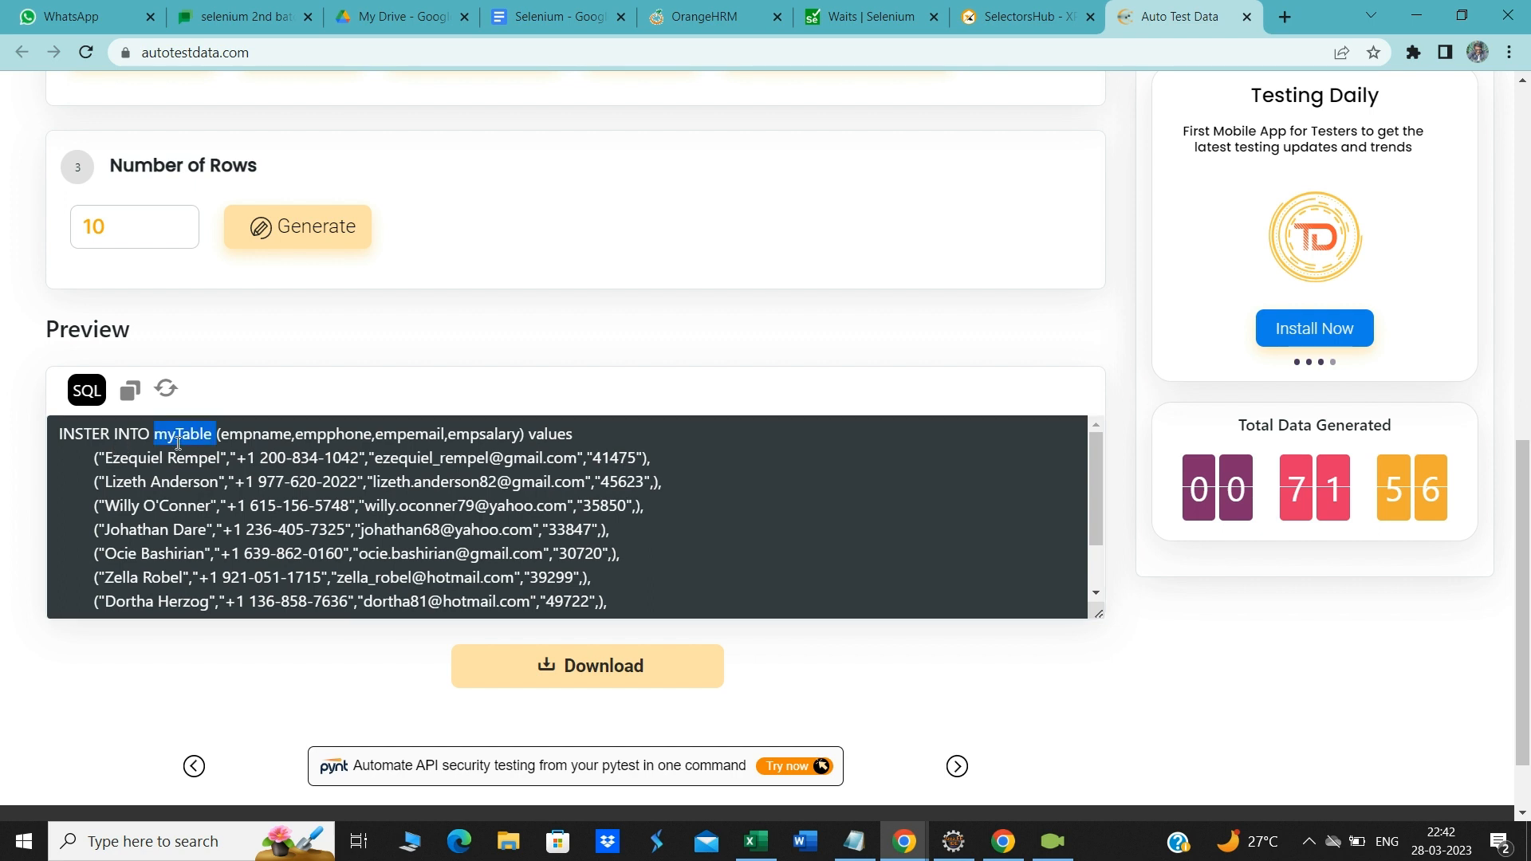
double_click(248, 436)
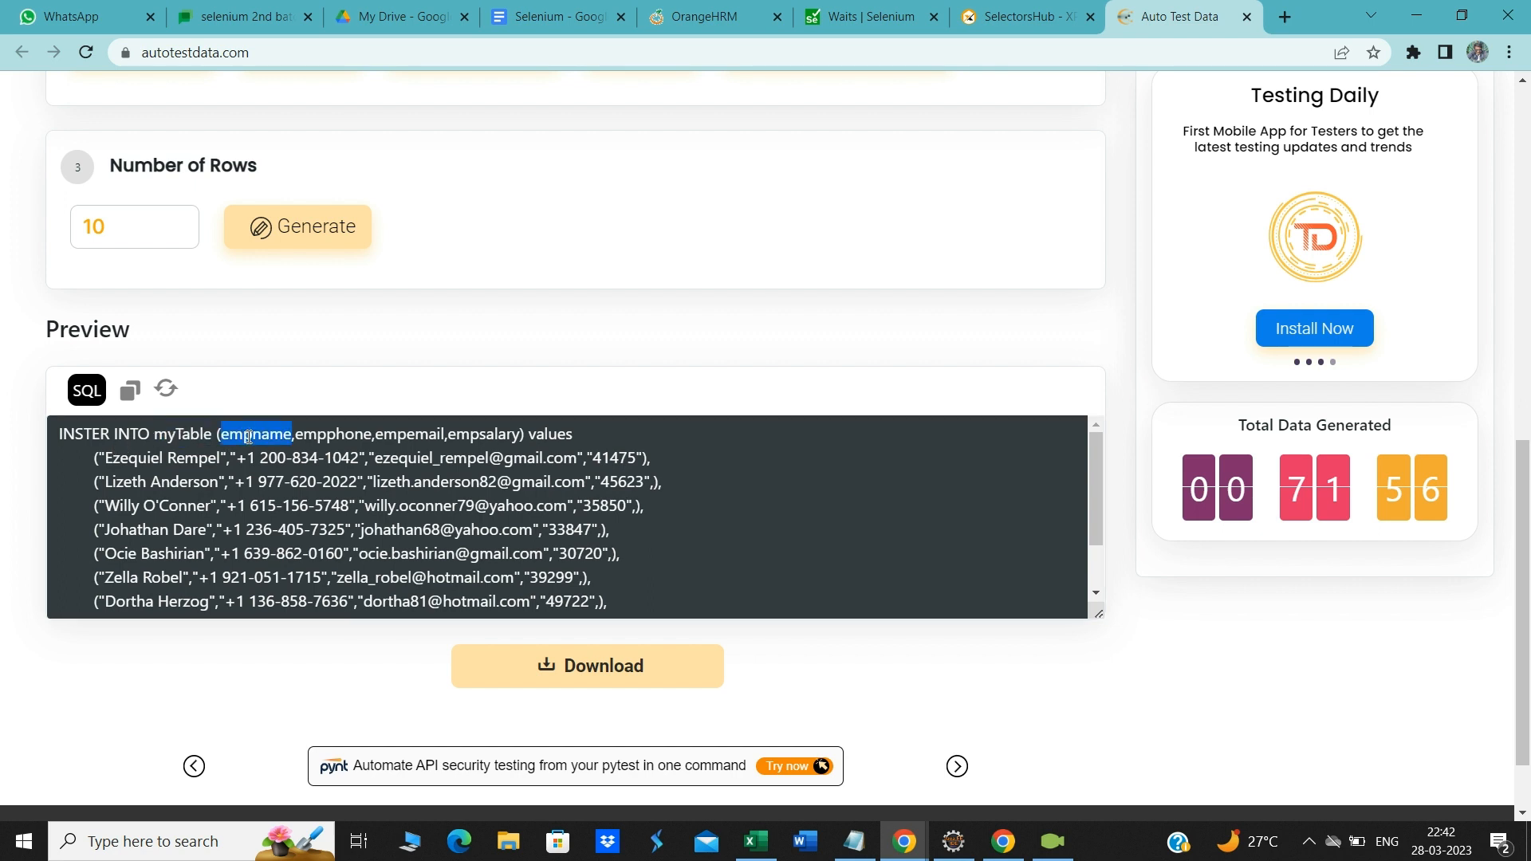
double_click(312, 435)
double_click(392, 436)
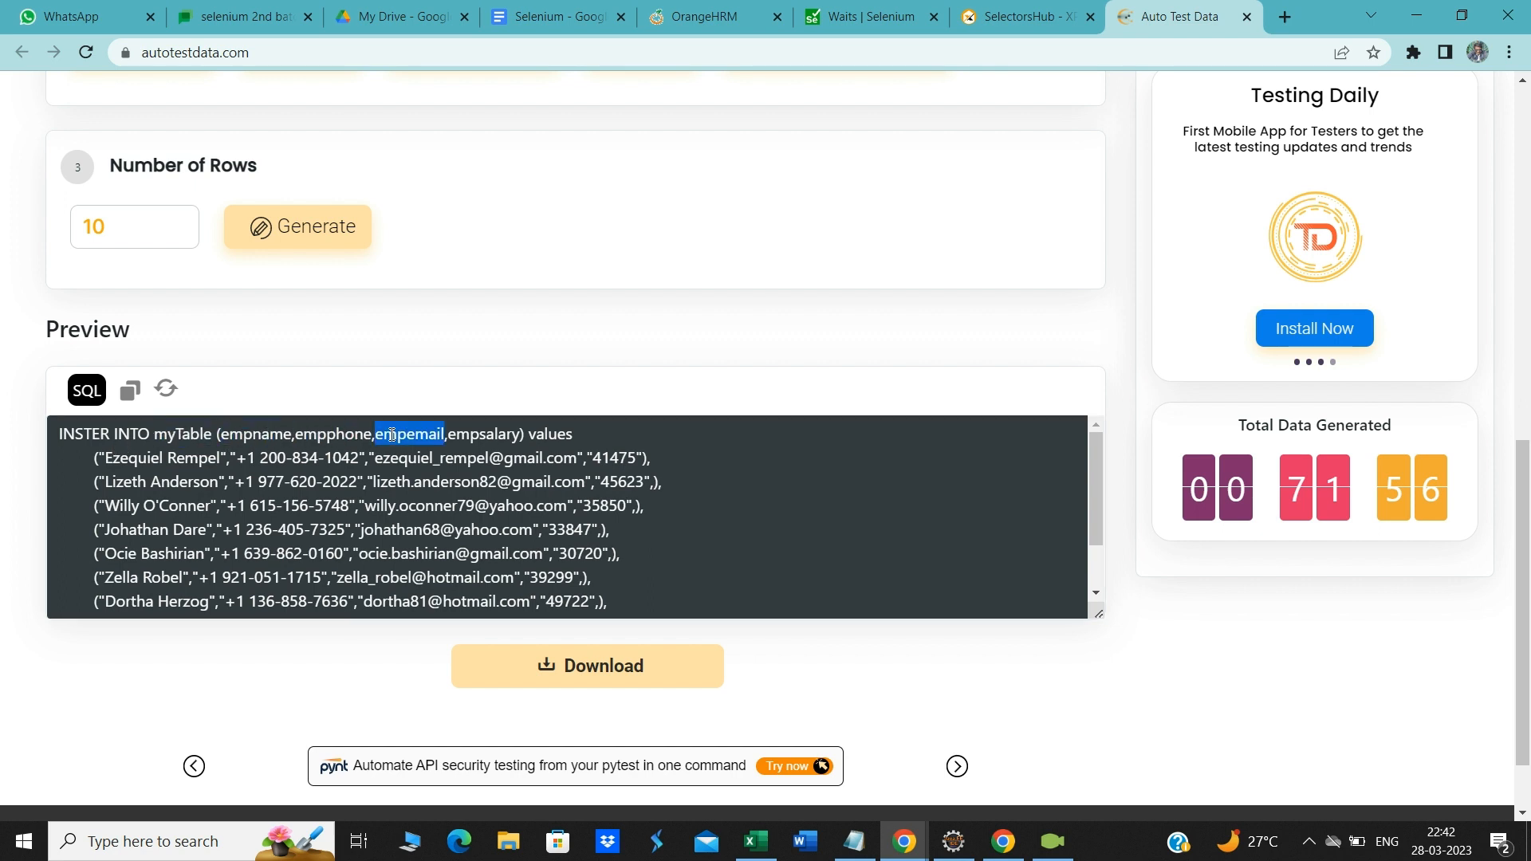
Step: Examine the values keyword and the record rows of the generated SQL insert statement
double_click(551, 435)
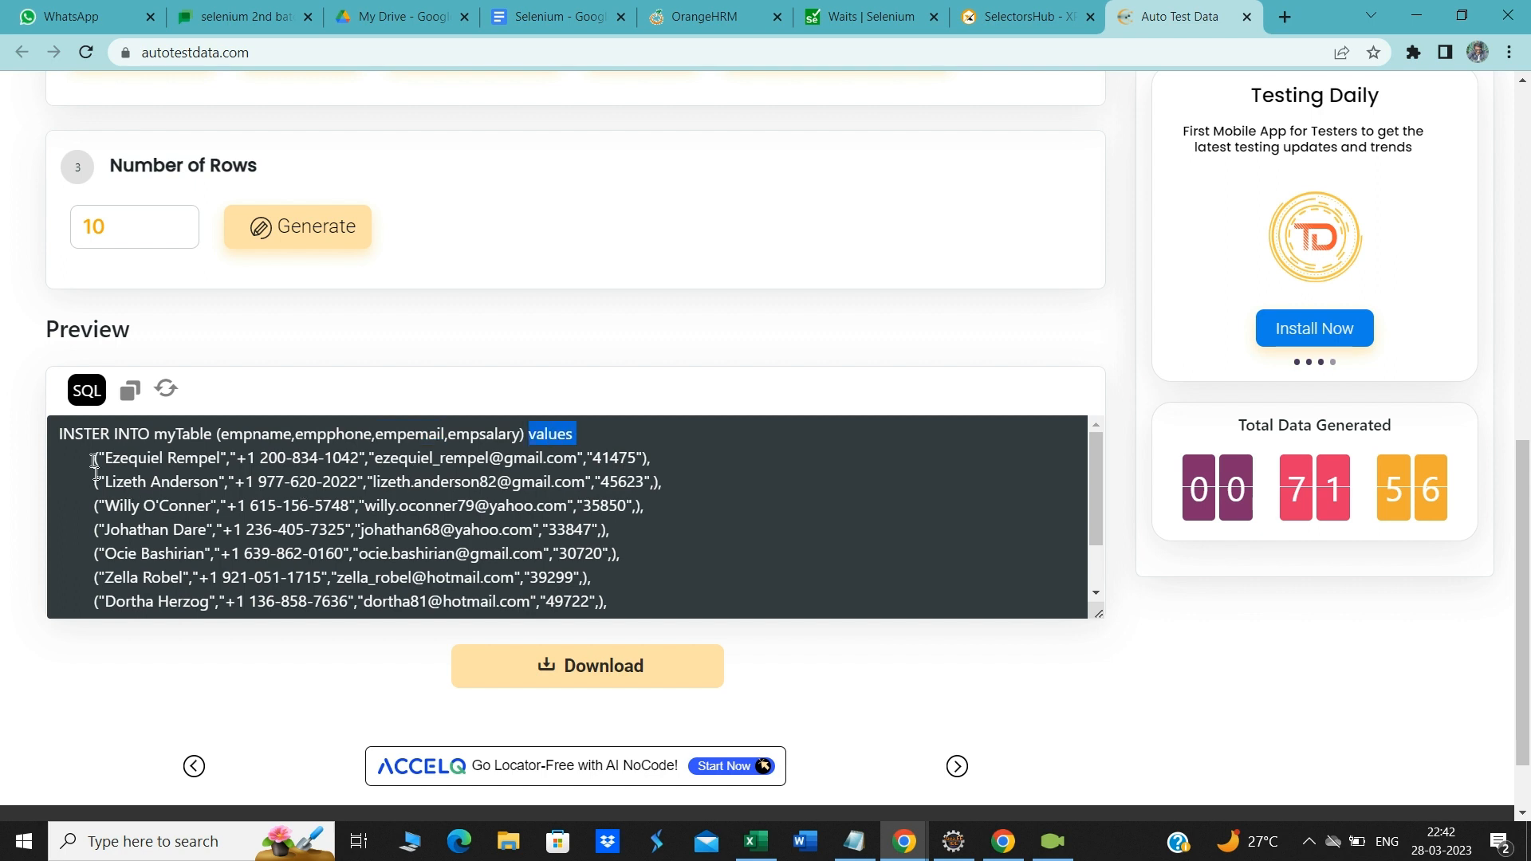
left_click_drag(96, 473, 740, 610)
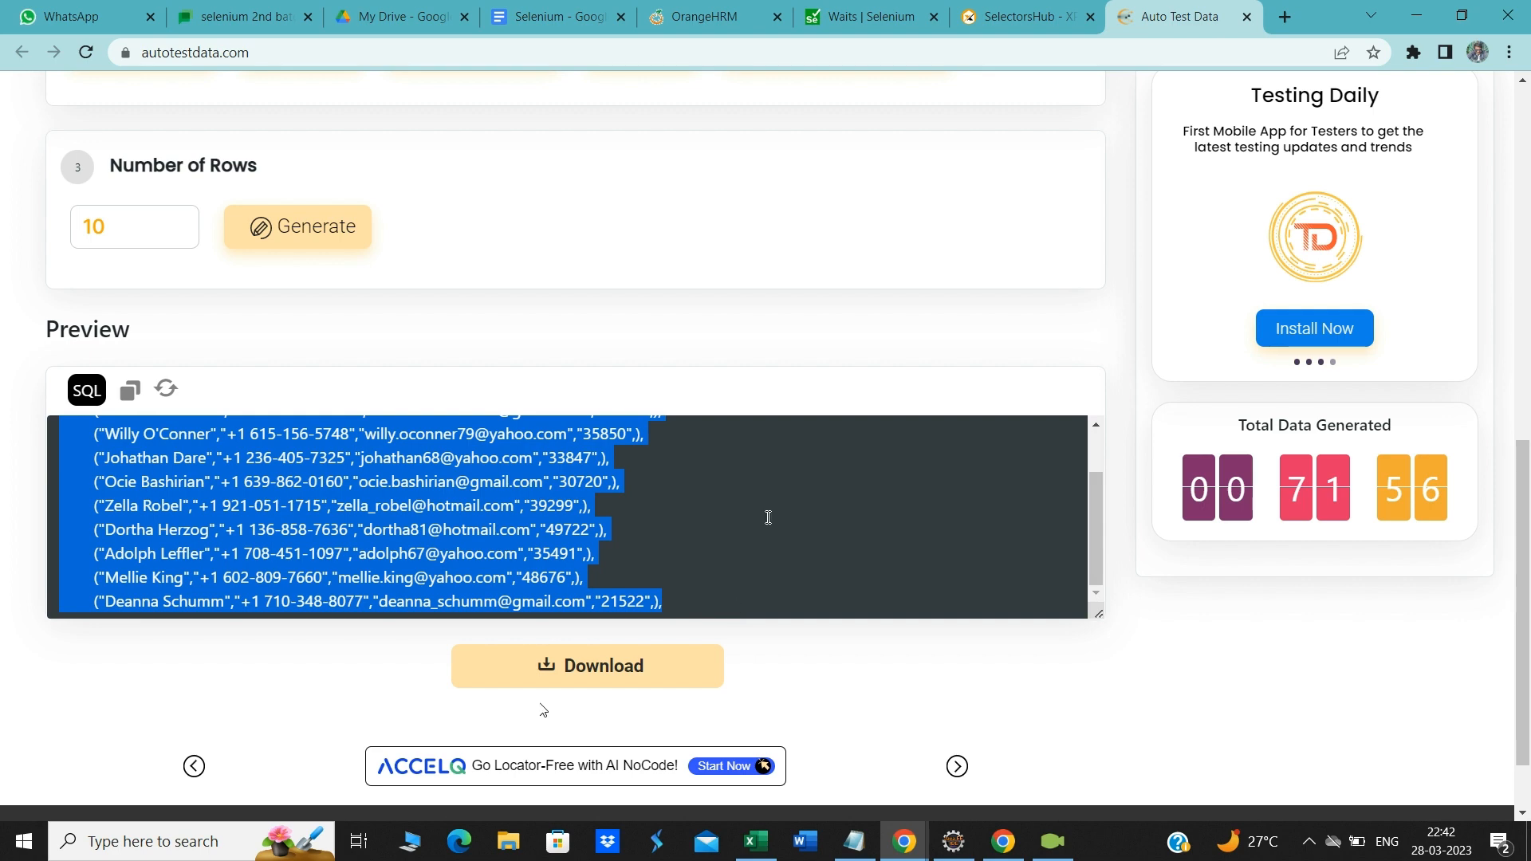
Step: Generate the 10 rows in Separated by Pipe format and check the separators in the header and the first record
scroll(768, 519, "up", 5)
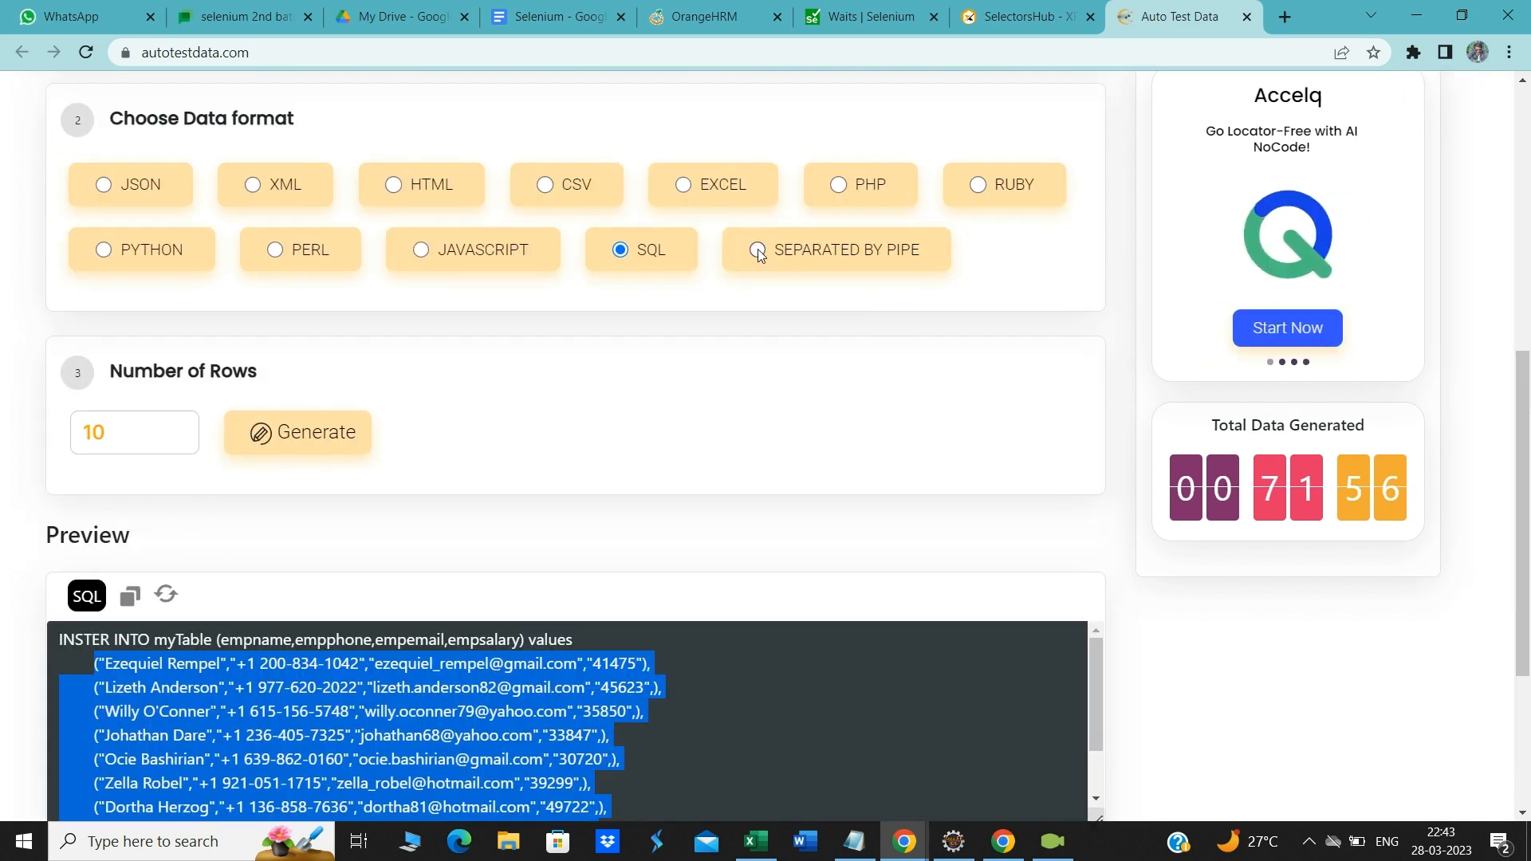
left_click(758, 251)
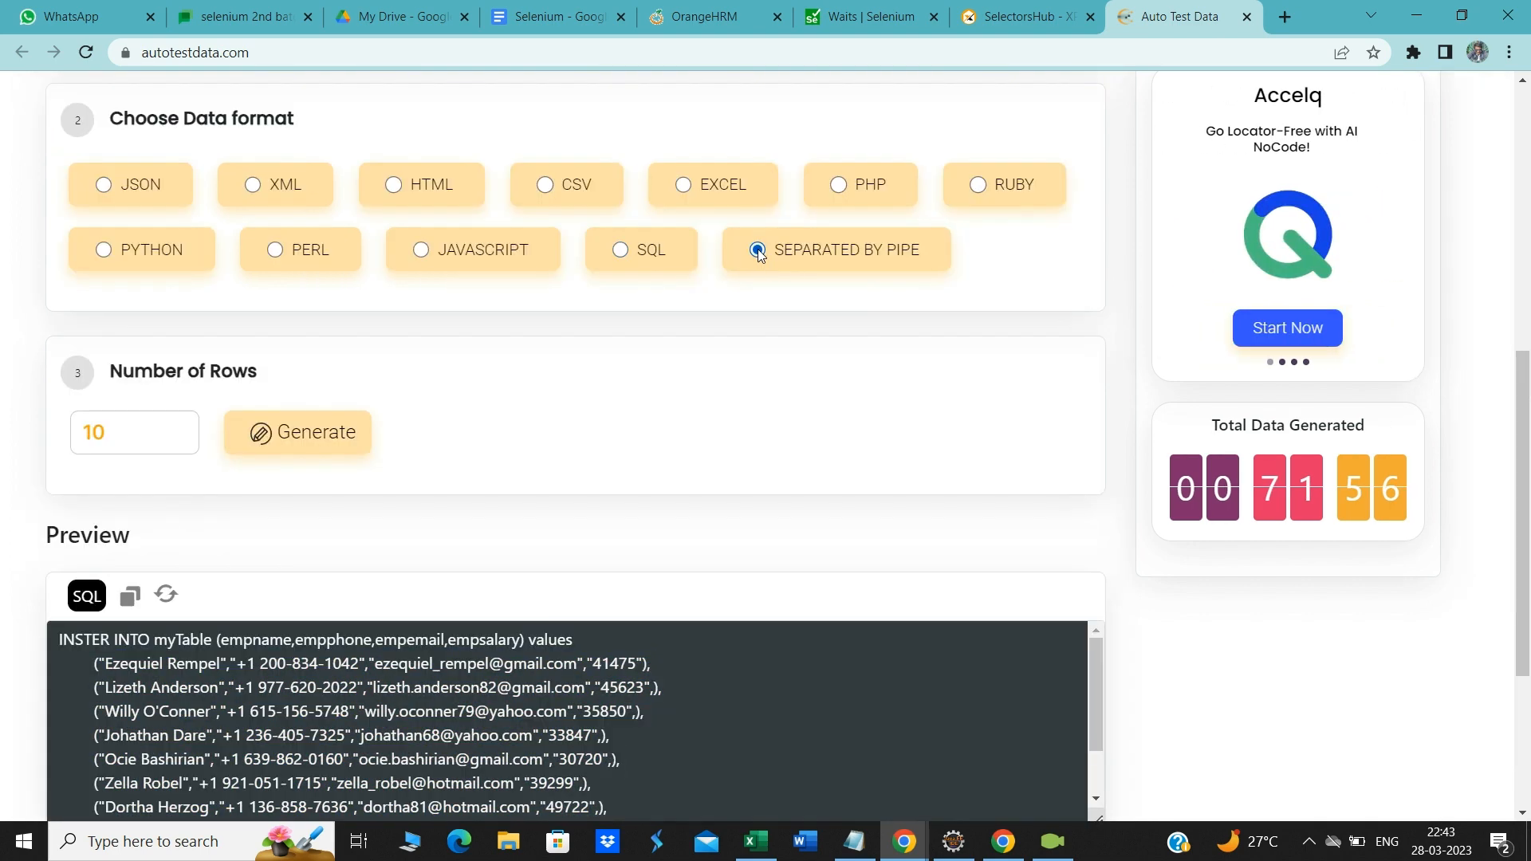
left_click(290, 431)
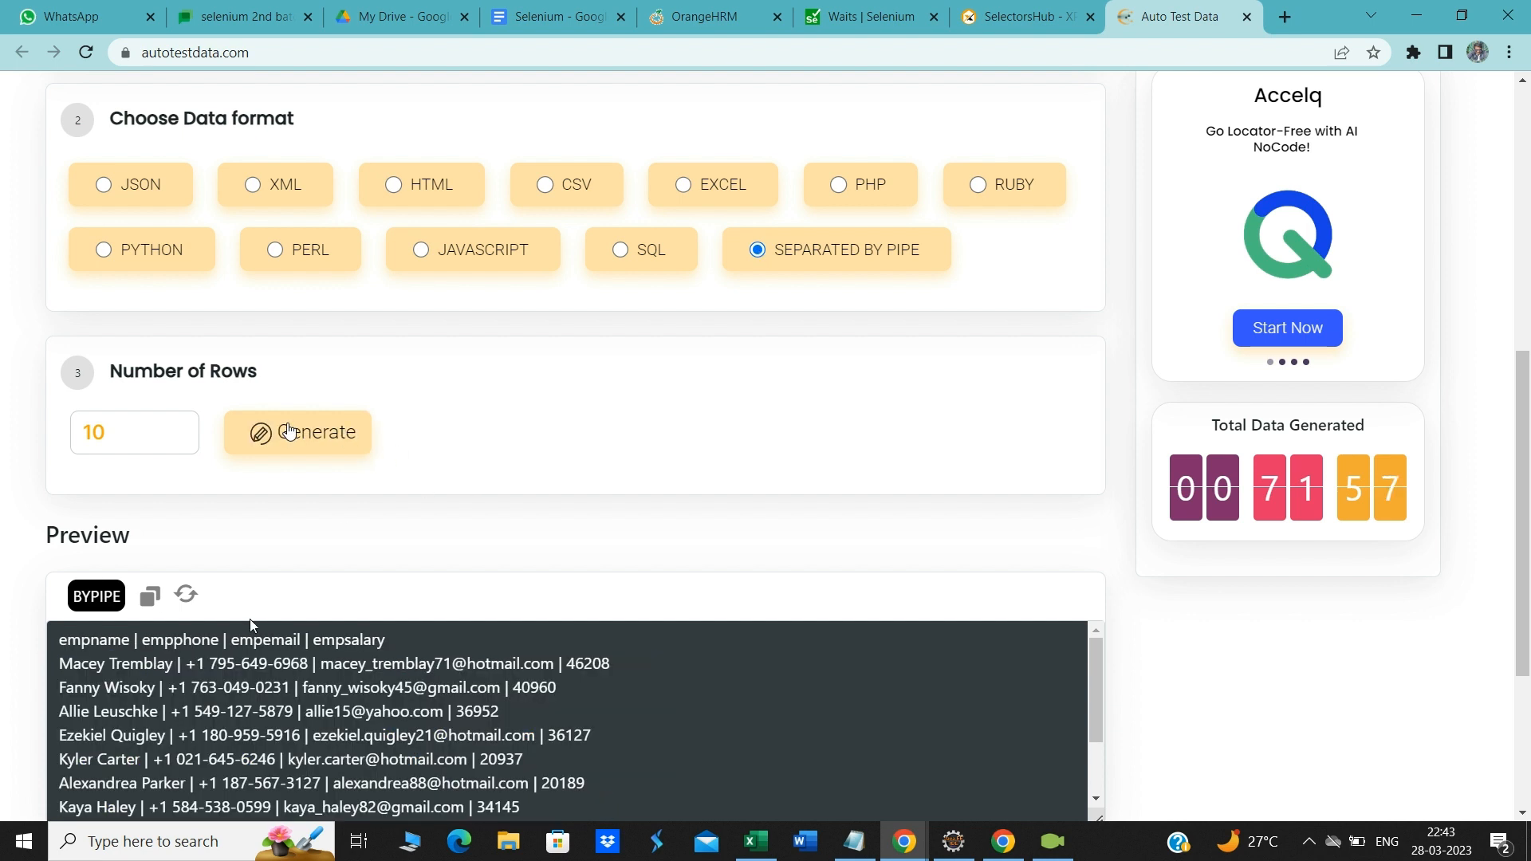
left_click_drag(142, 645, 130, 645)
left_click_drag(231, 641, 213, 641)
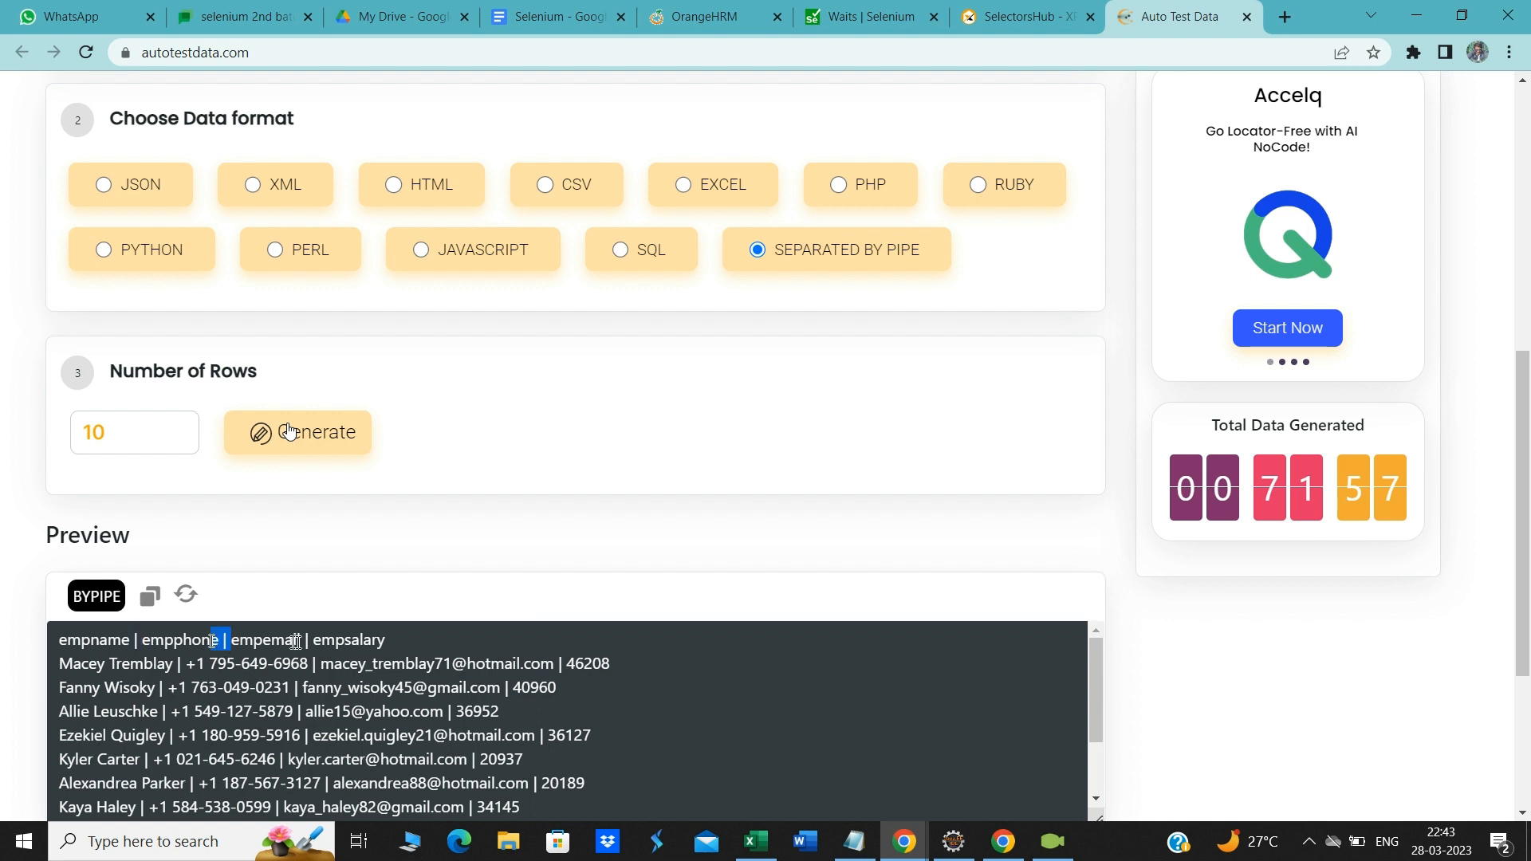
left_click(312, 640)
left_click_drag(311, 640, 290, 641)
left_click_drag(105, 662, 791, 675)
Step: Add a fifth data row of type Postal / Zip with India as its country option
scroll(658, 409, "up", 5)
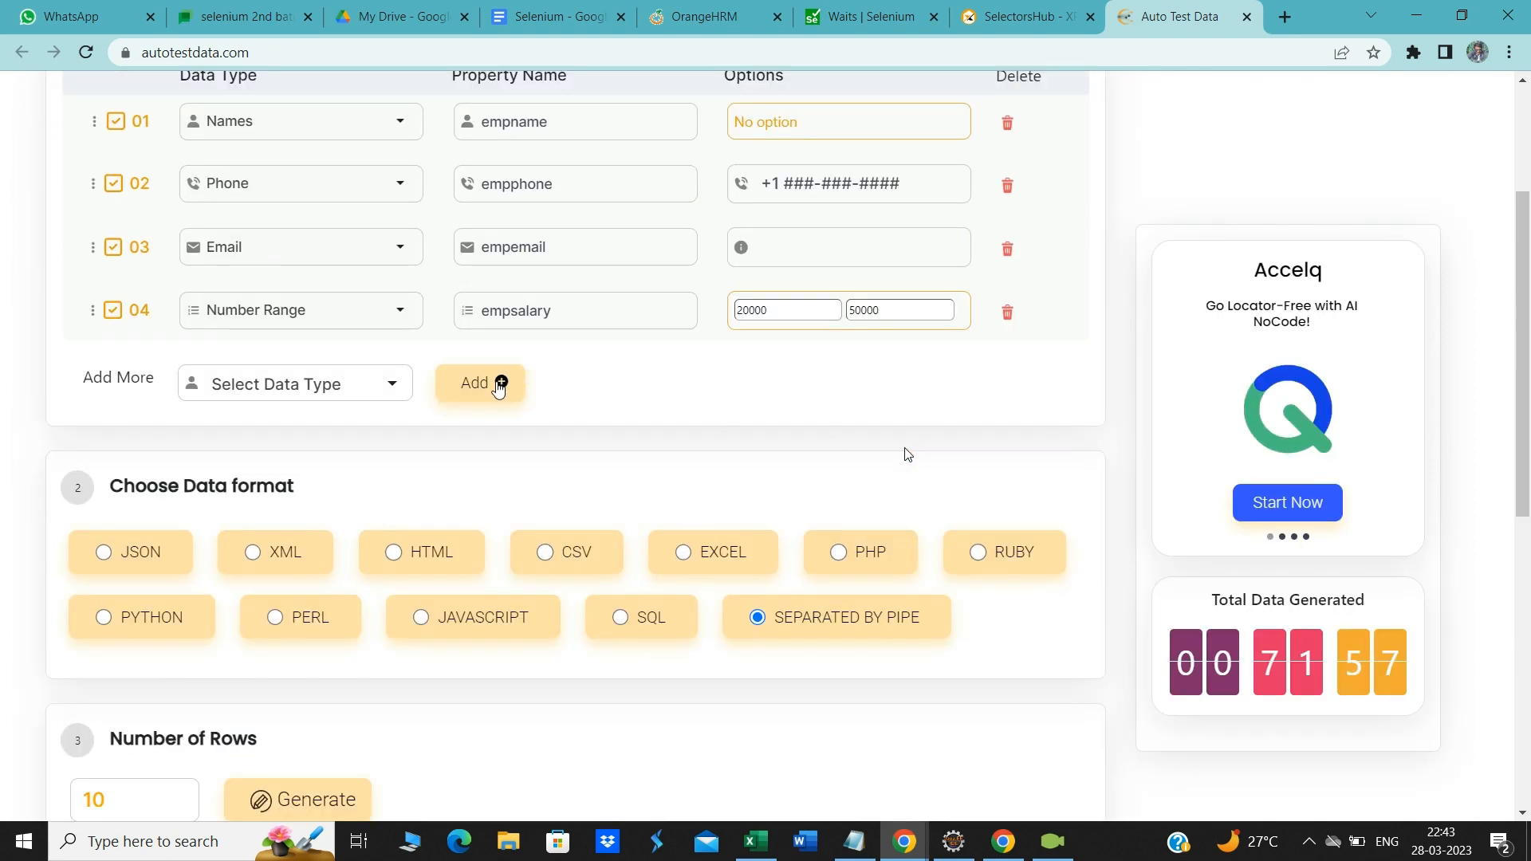
left_click(501, 381)
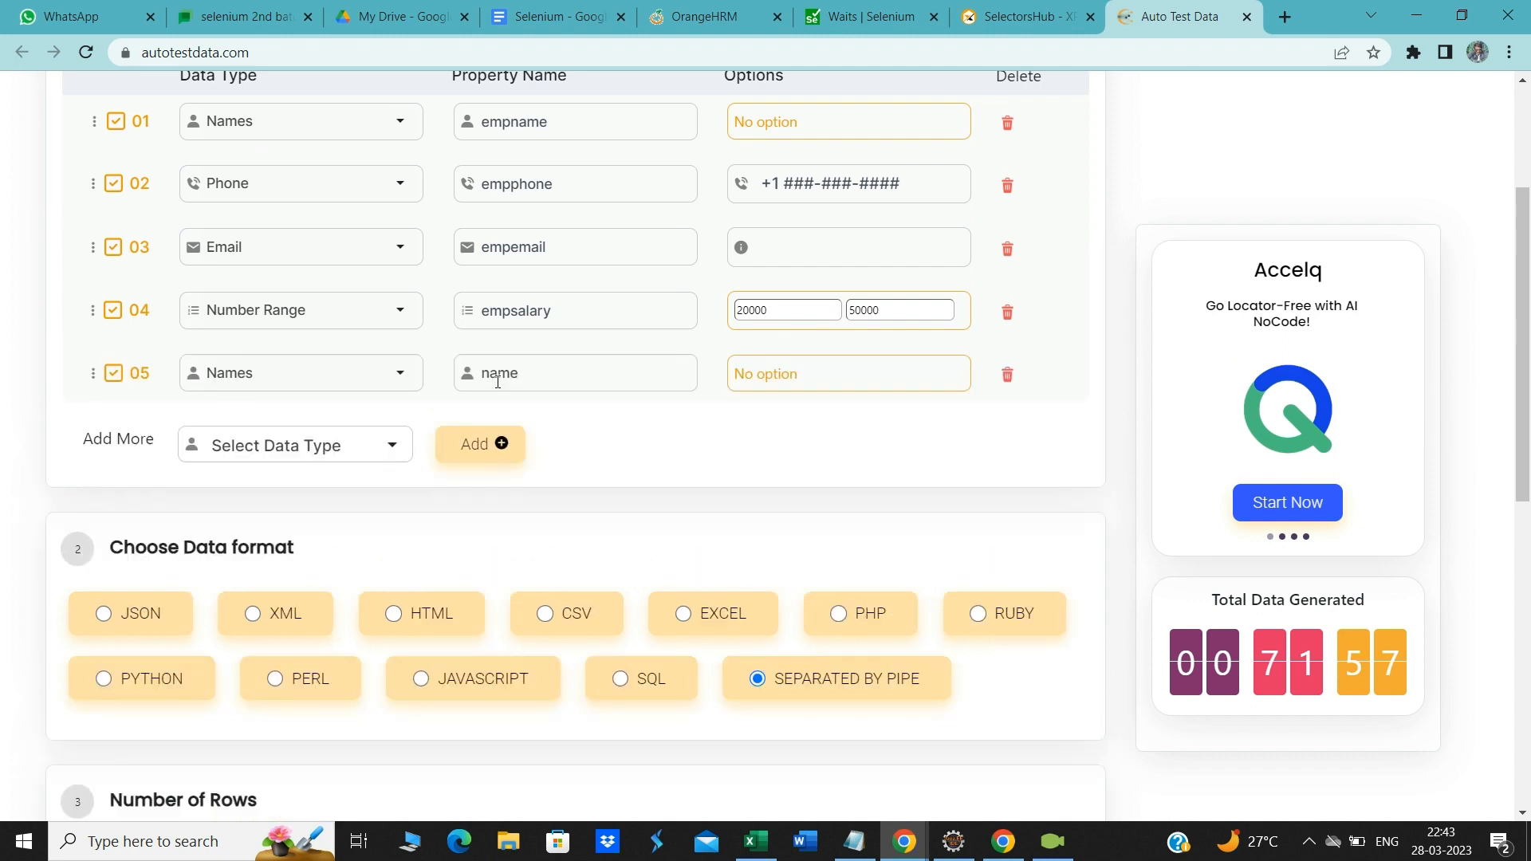
left_click(400, 374)
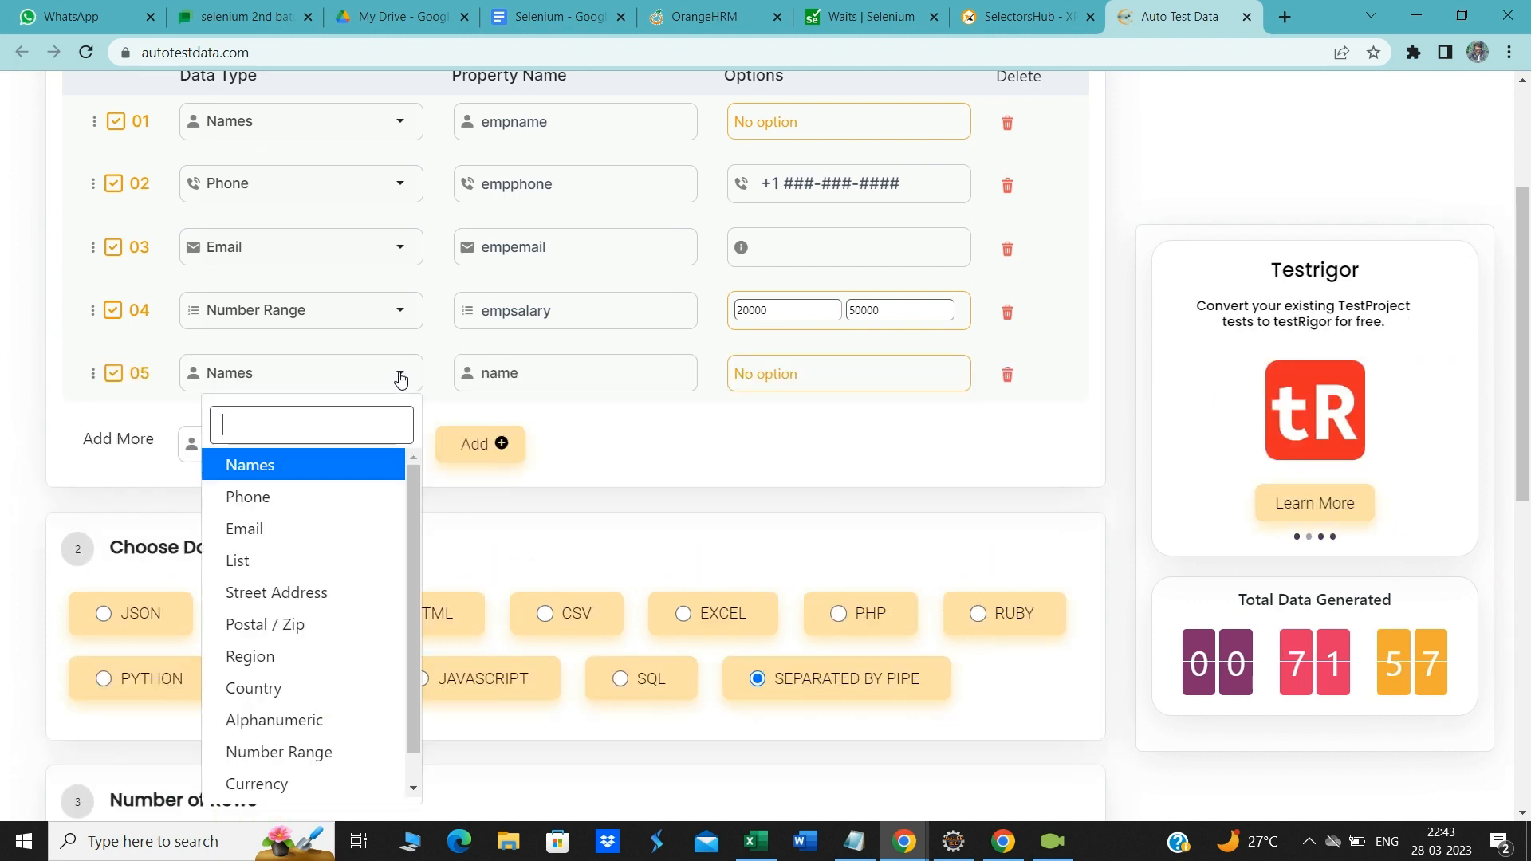
left_click(256, 626)
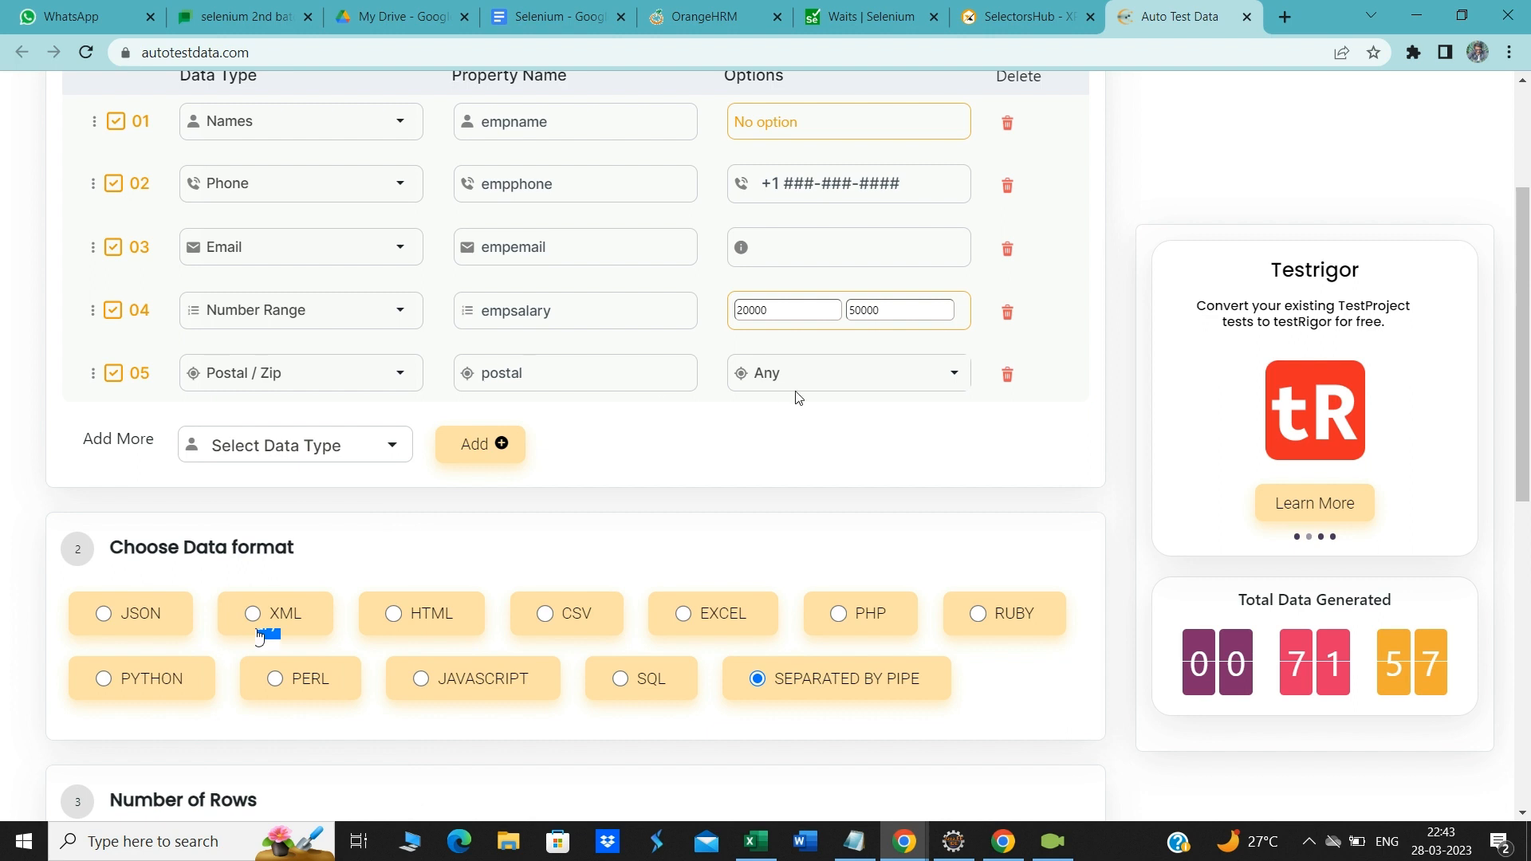
left_click(954, 380)
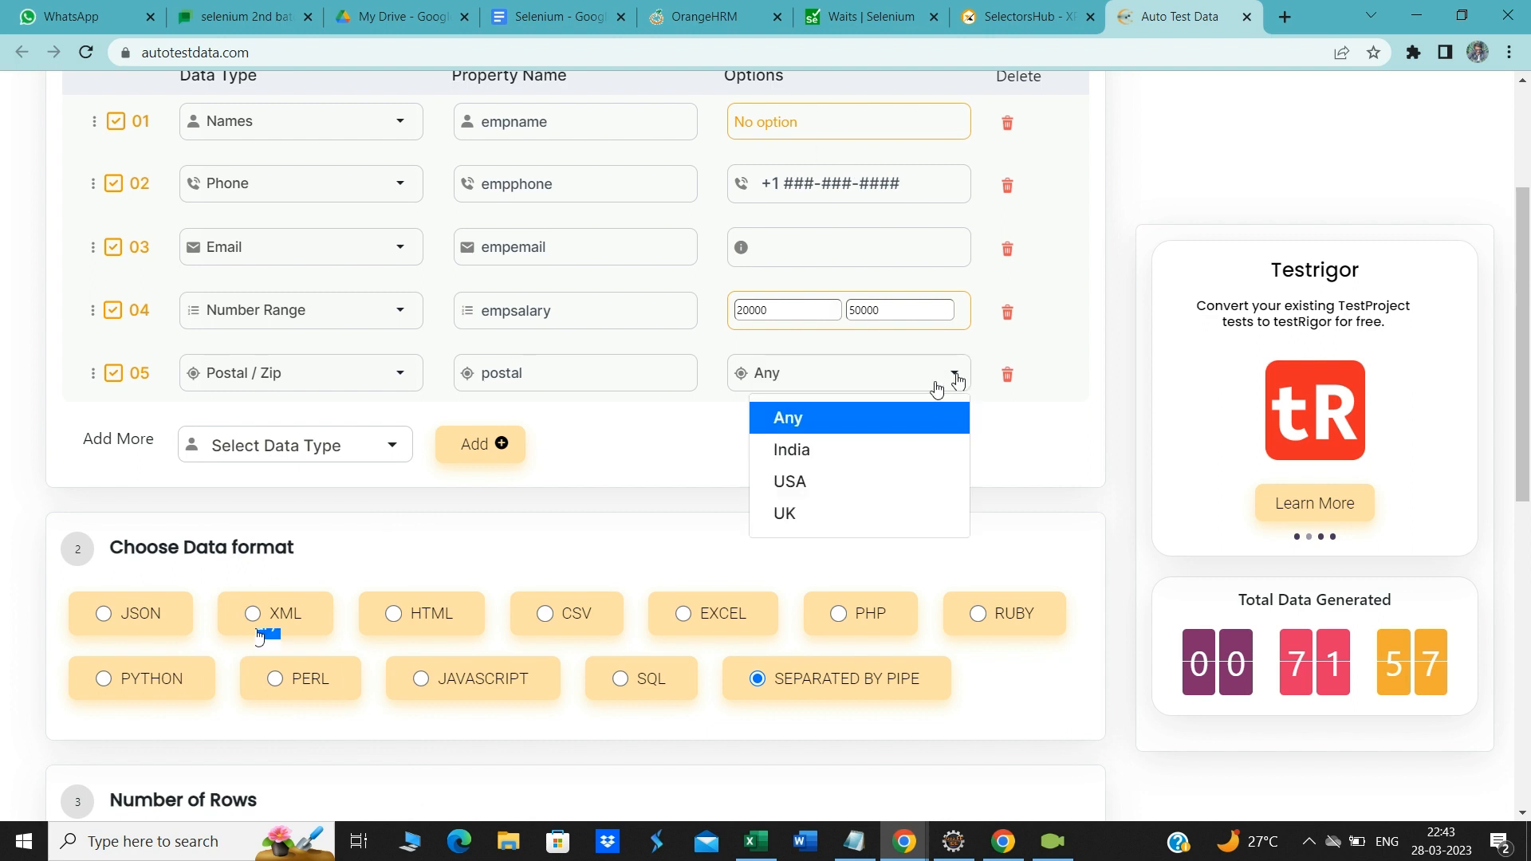
left_click(843, 451)
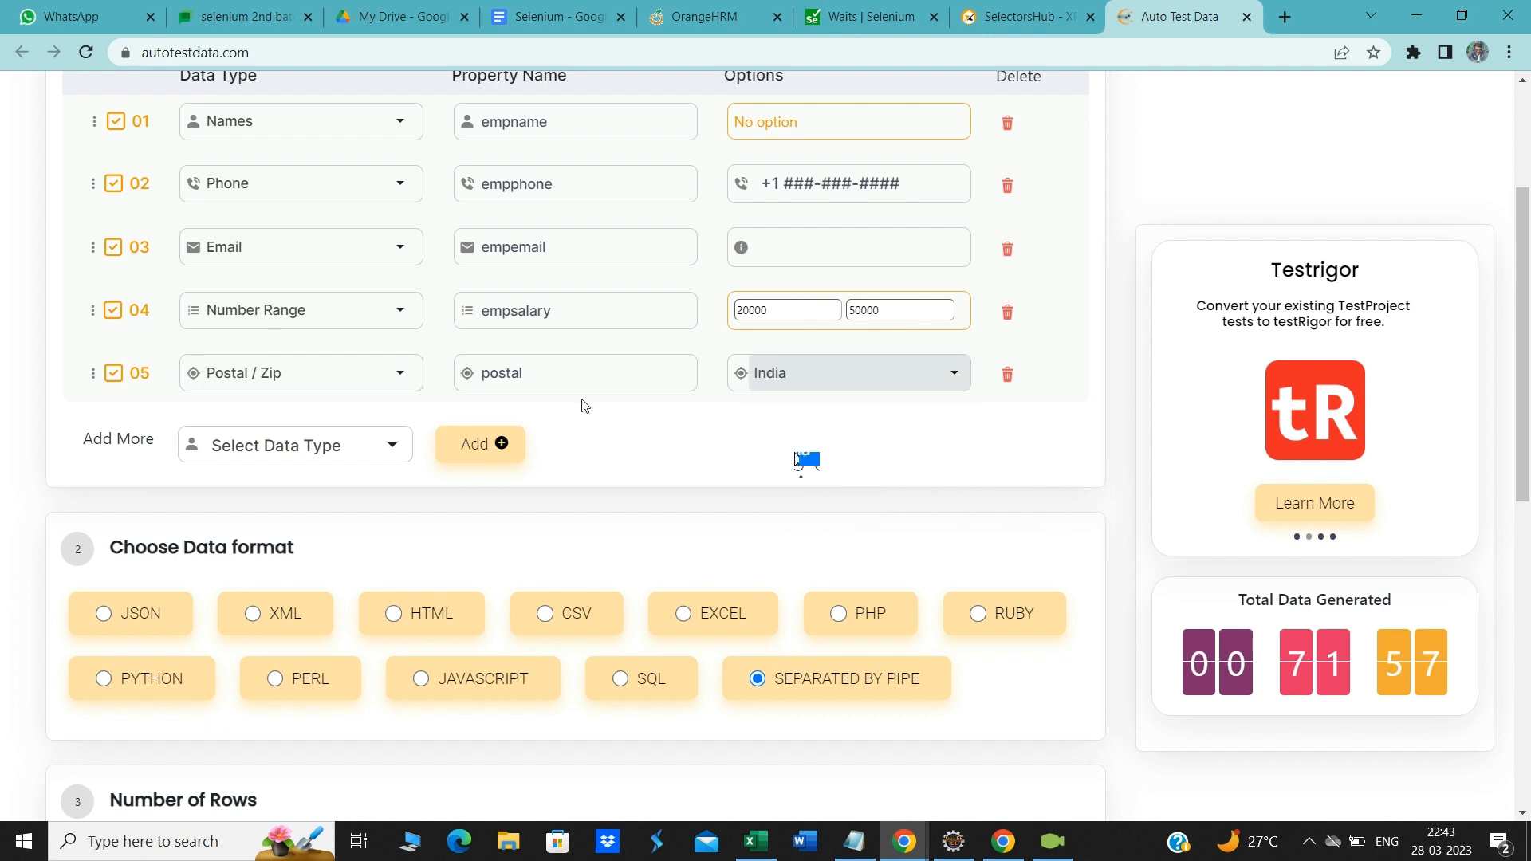
Step: Generate the 10 pipe-separated rows with the postal field and check its header and the first record's postal code
scroll(632, 476, "down", 2)
scroll(636, 477, "down", 4)
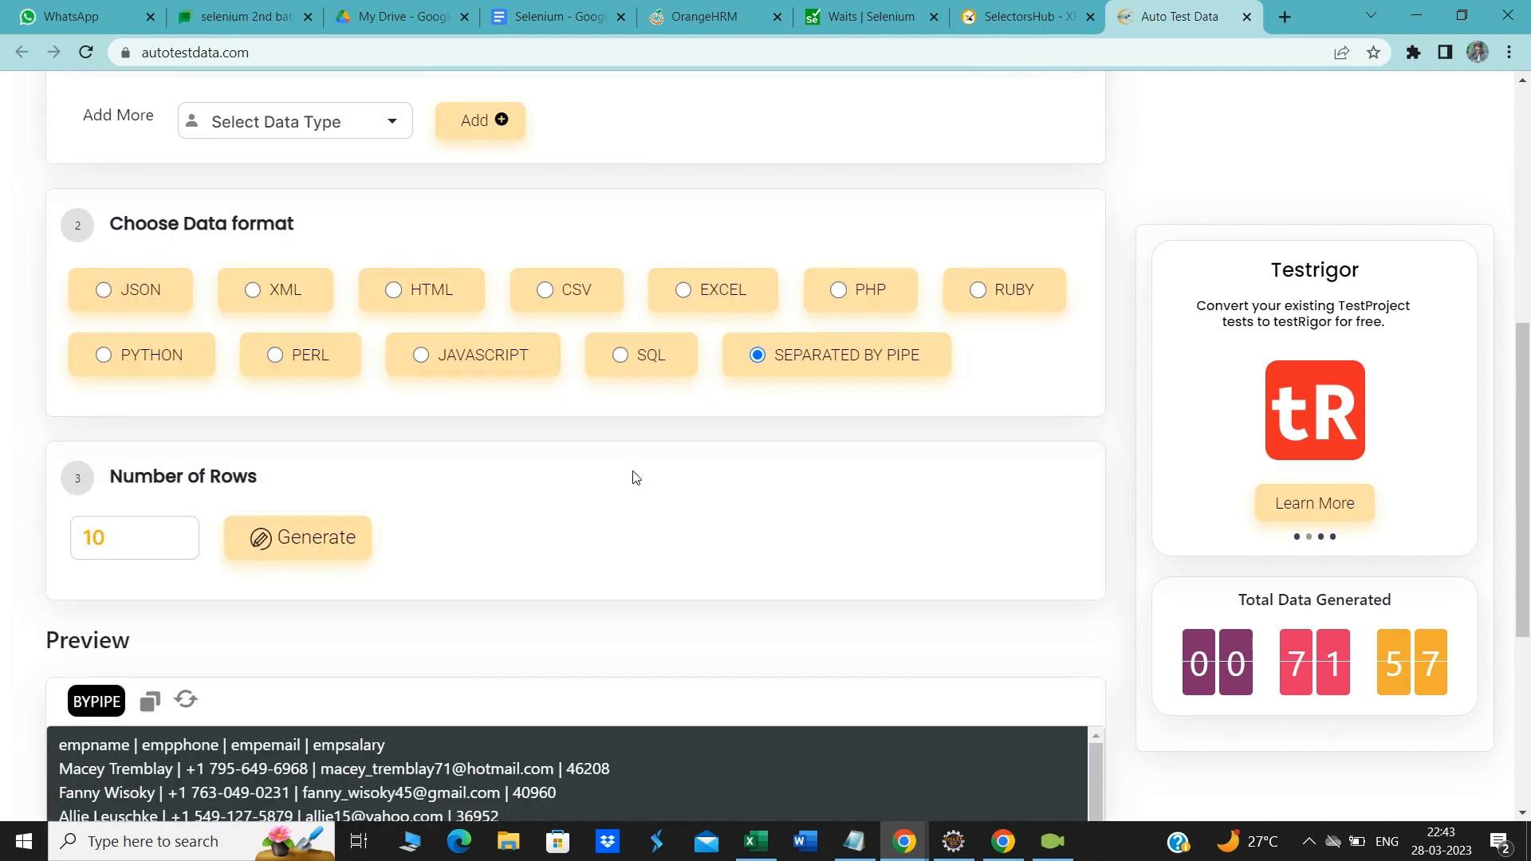
left_click(305, 349)
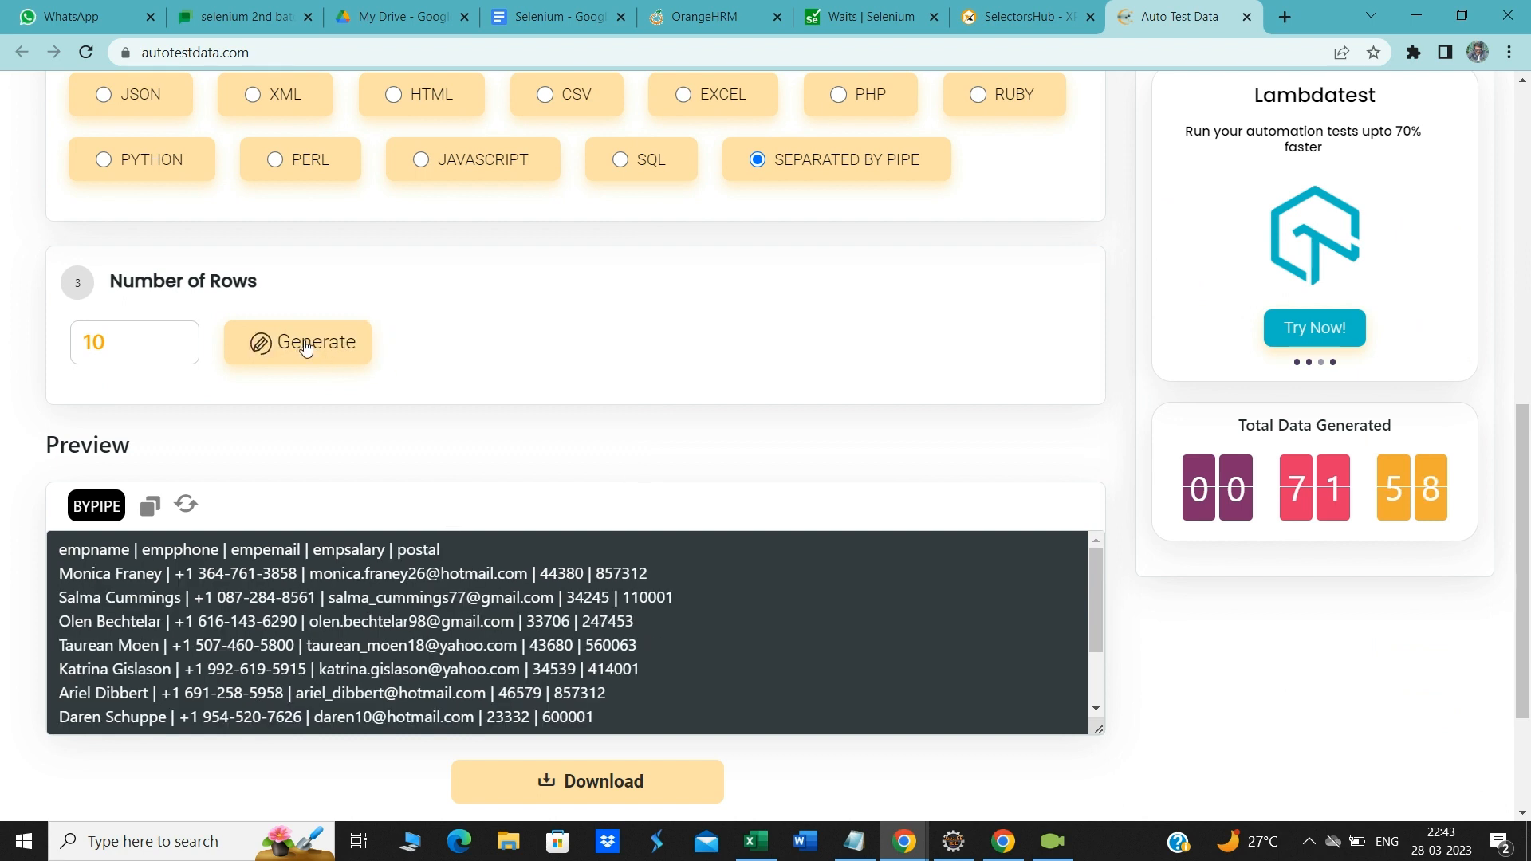
double_click(415, 549)
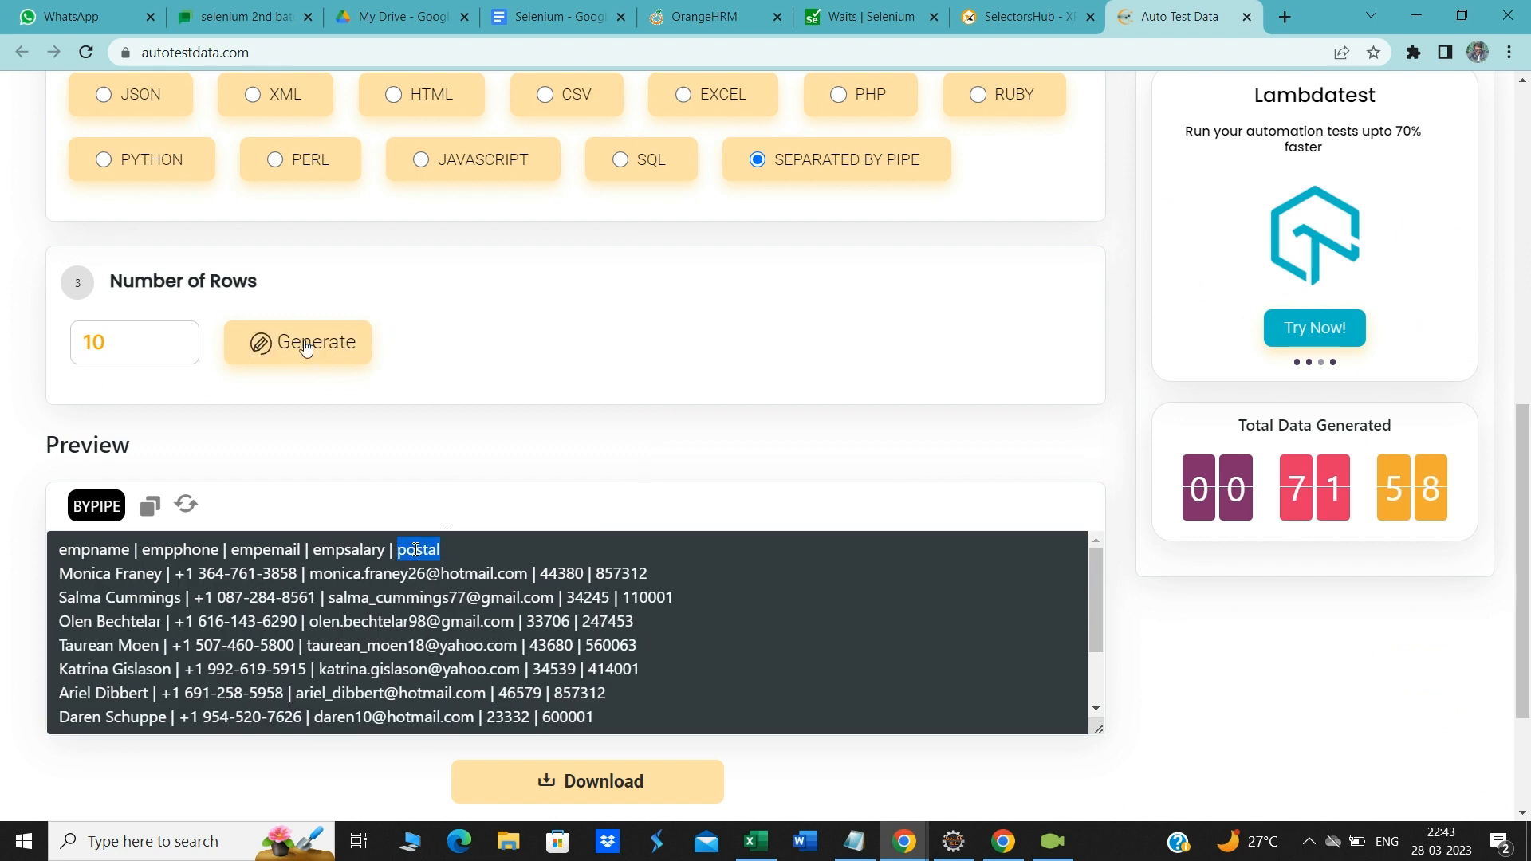
double_click(621, 573)
Step: Move the Postal / Zip row up above the Email row, directly below the Phone row
scroll(871, 422, "up", 6)
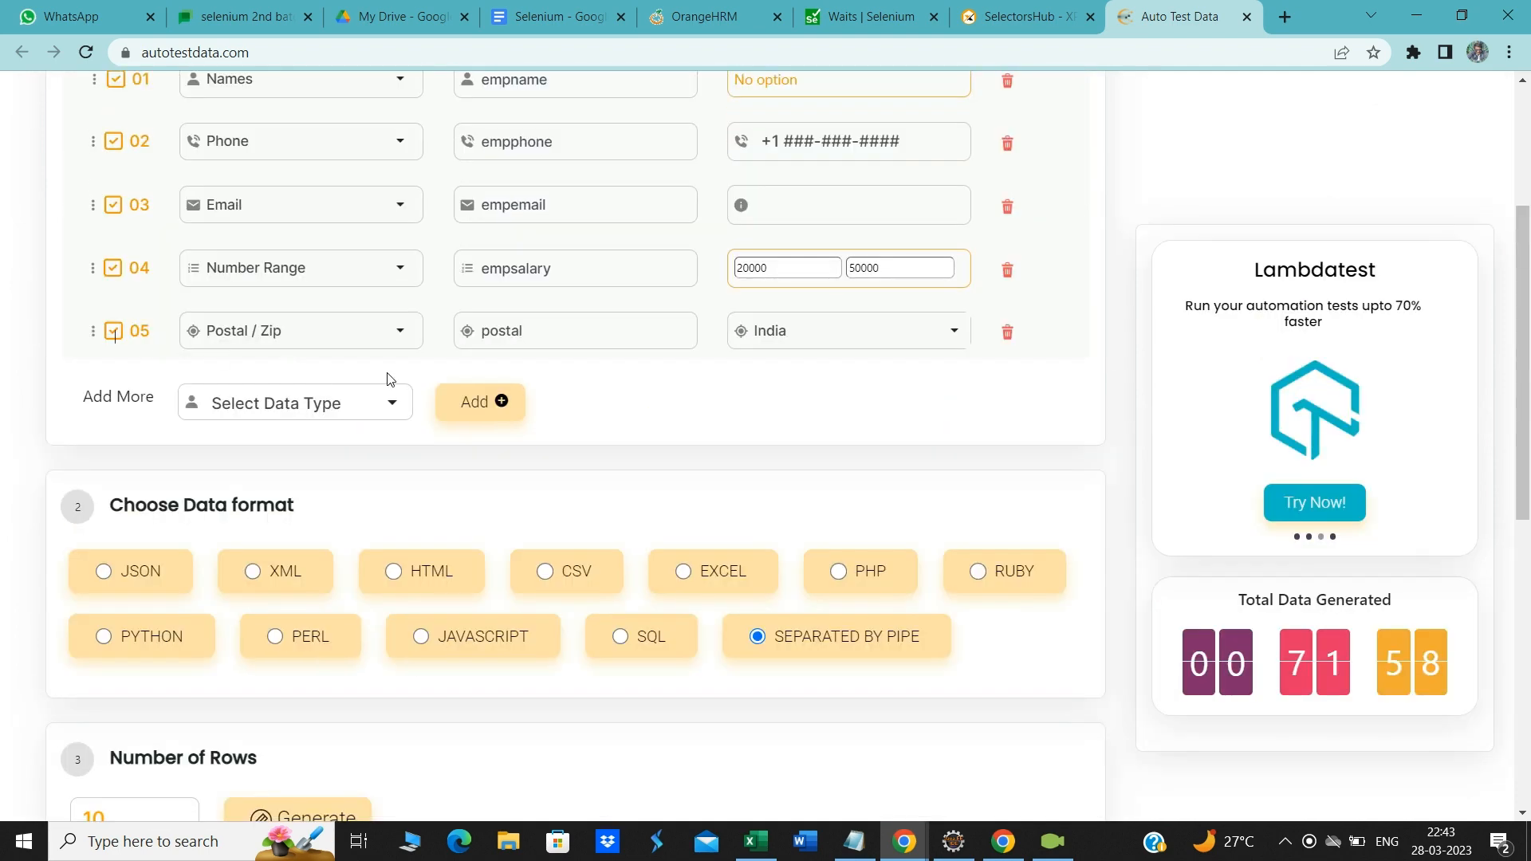
left_click_drag(118, 333, 112, 253)
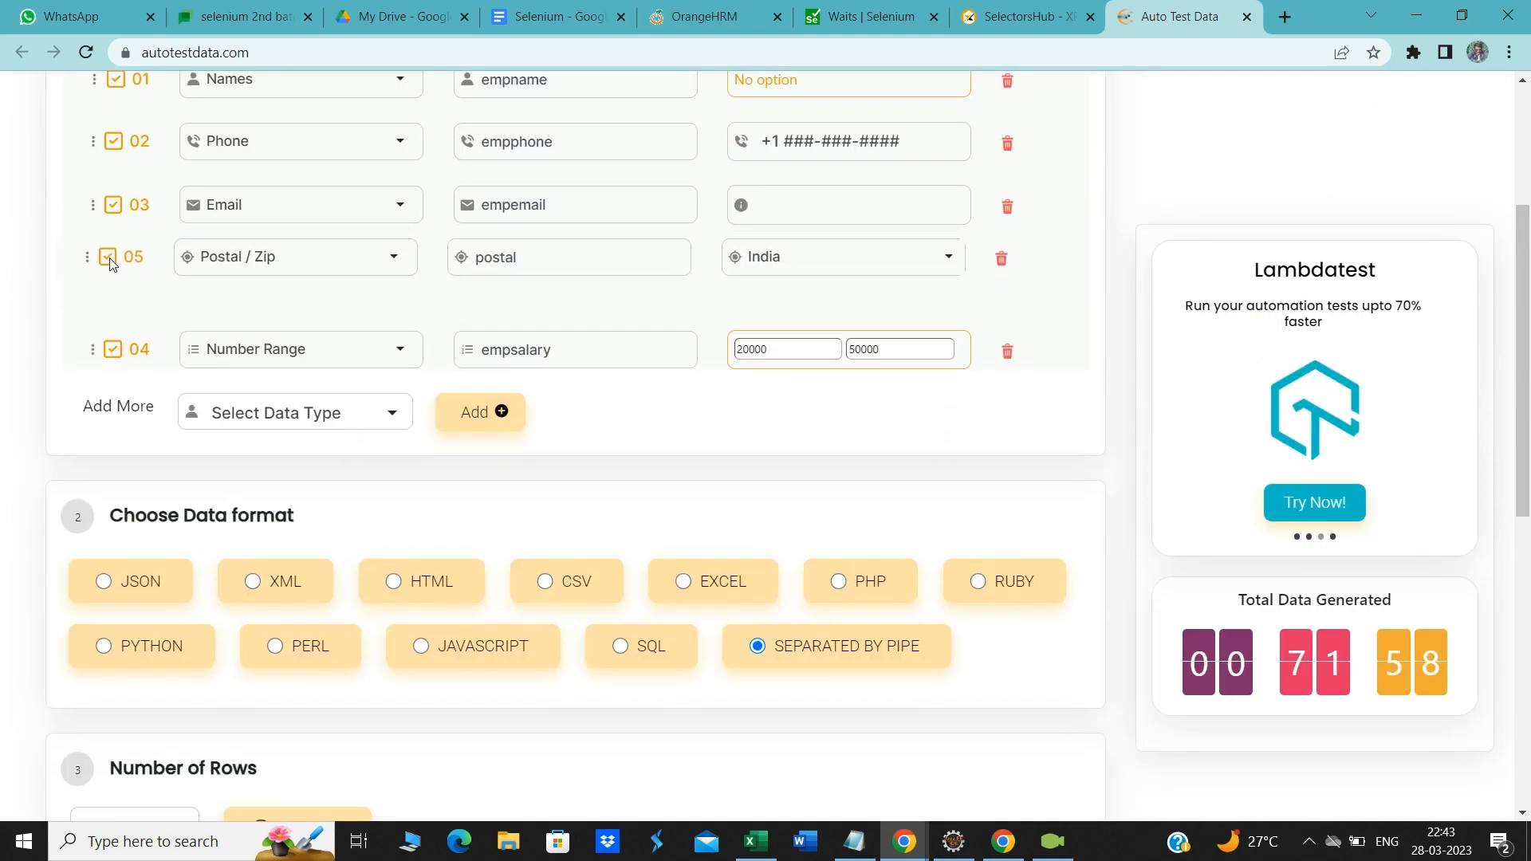
scroll(638, 454, "down", 1)
scroll(622, 446, "down", 3)
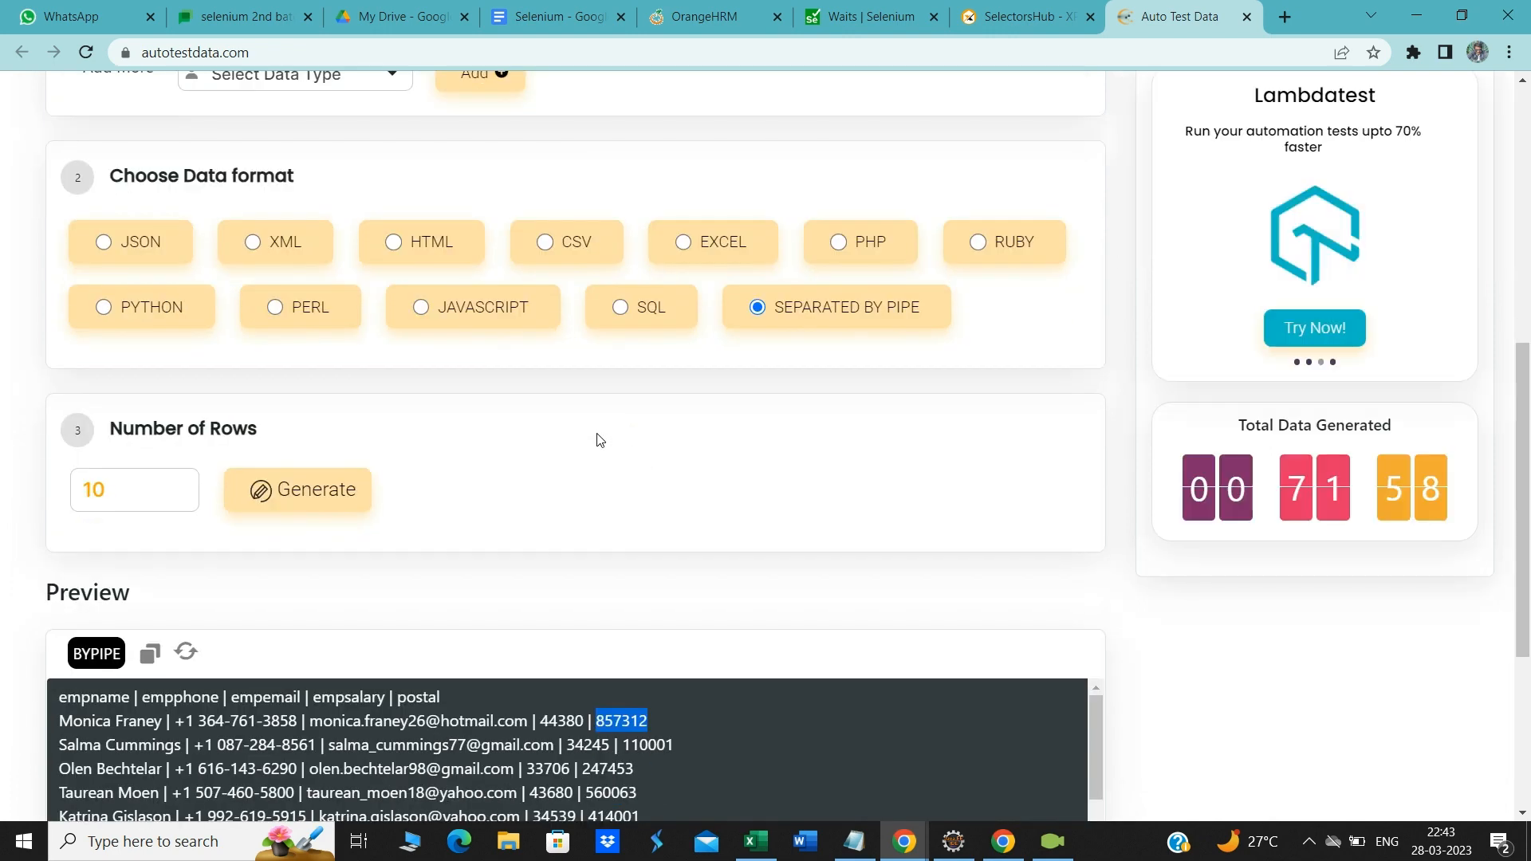
scroll(574, 376, "up", 4)
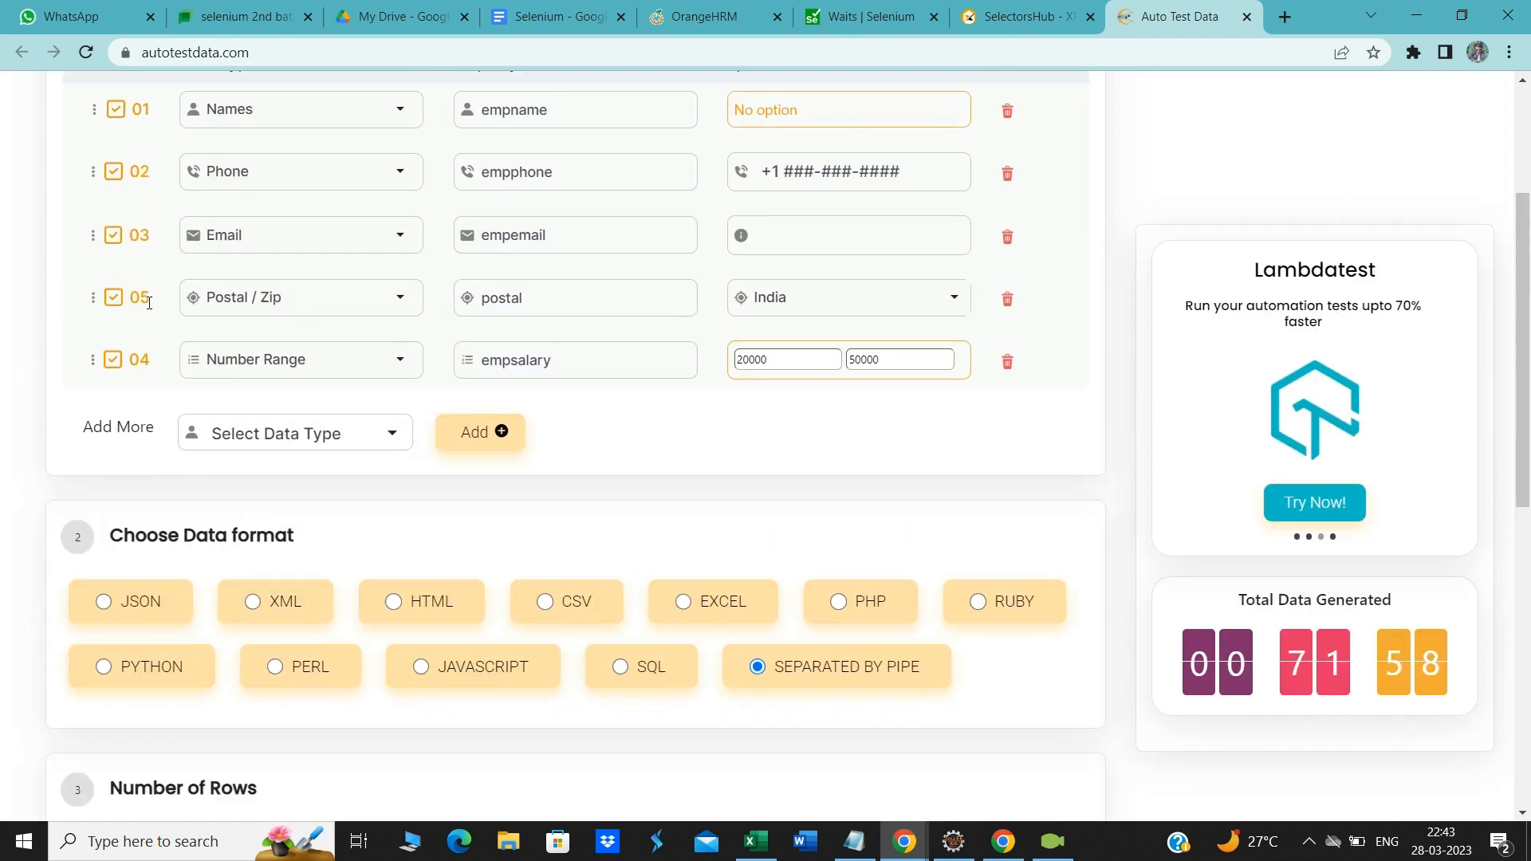
left_click_drag(126, 297, 124, 231)
Step: Generate the 10 pipe-separated rows in the new field order and check the first record's postal code
scroll(625, 485, "down", 5)
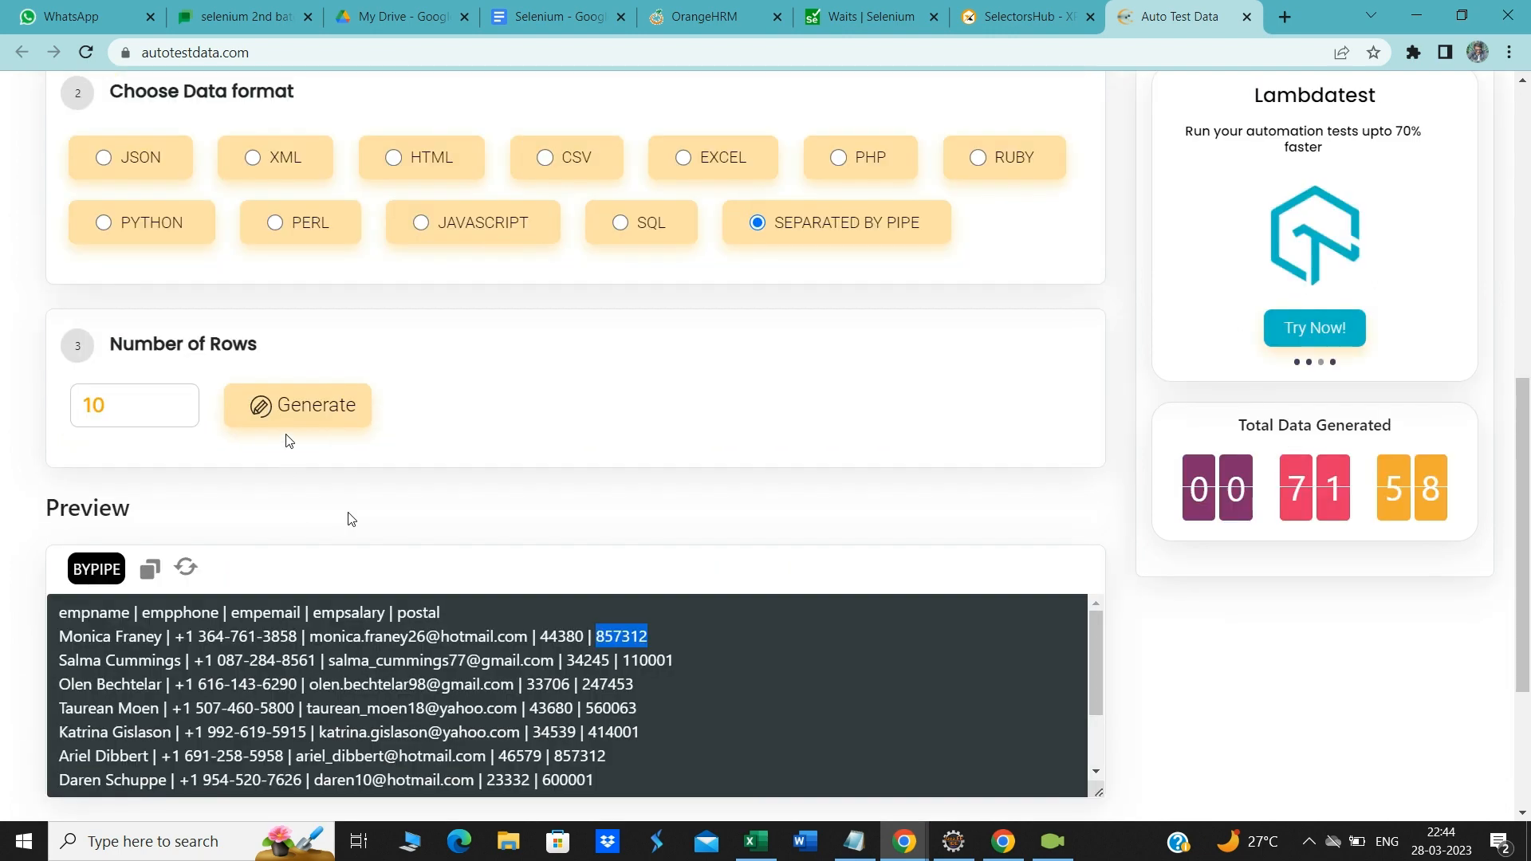
left_click(301, 413)
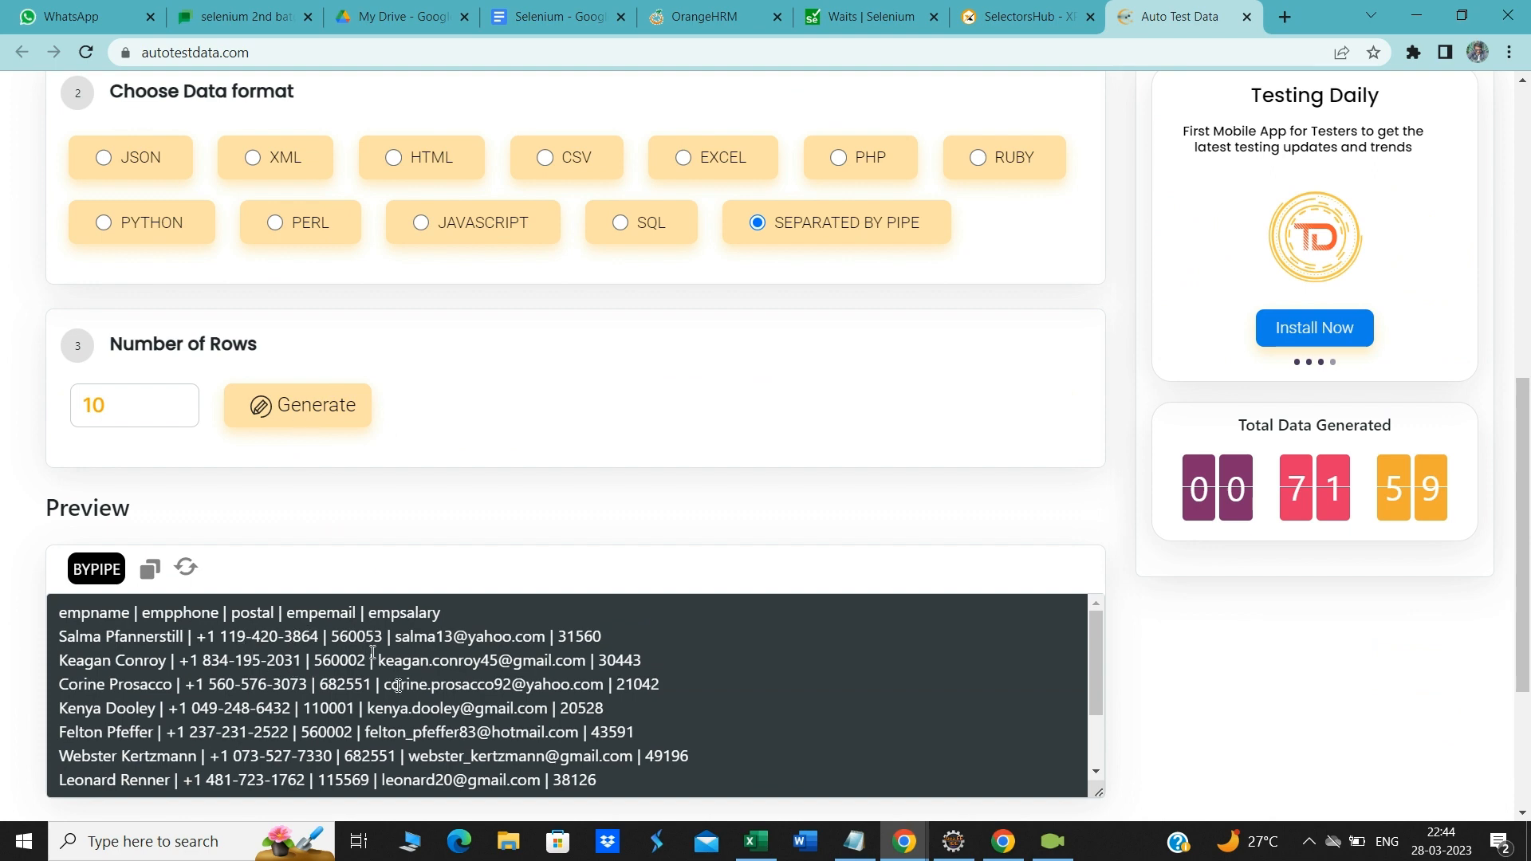
double_click(352, 638)
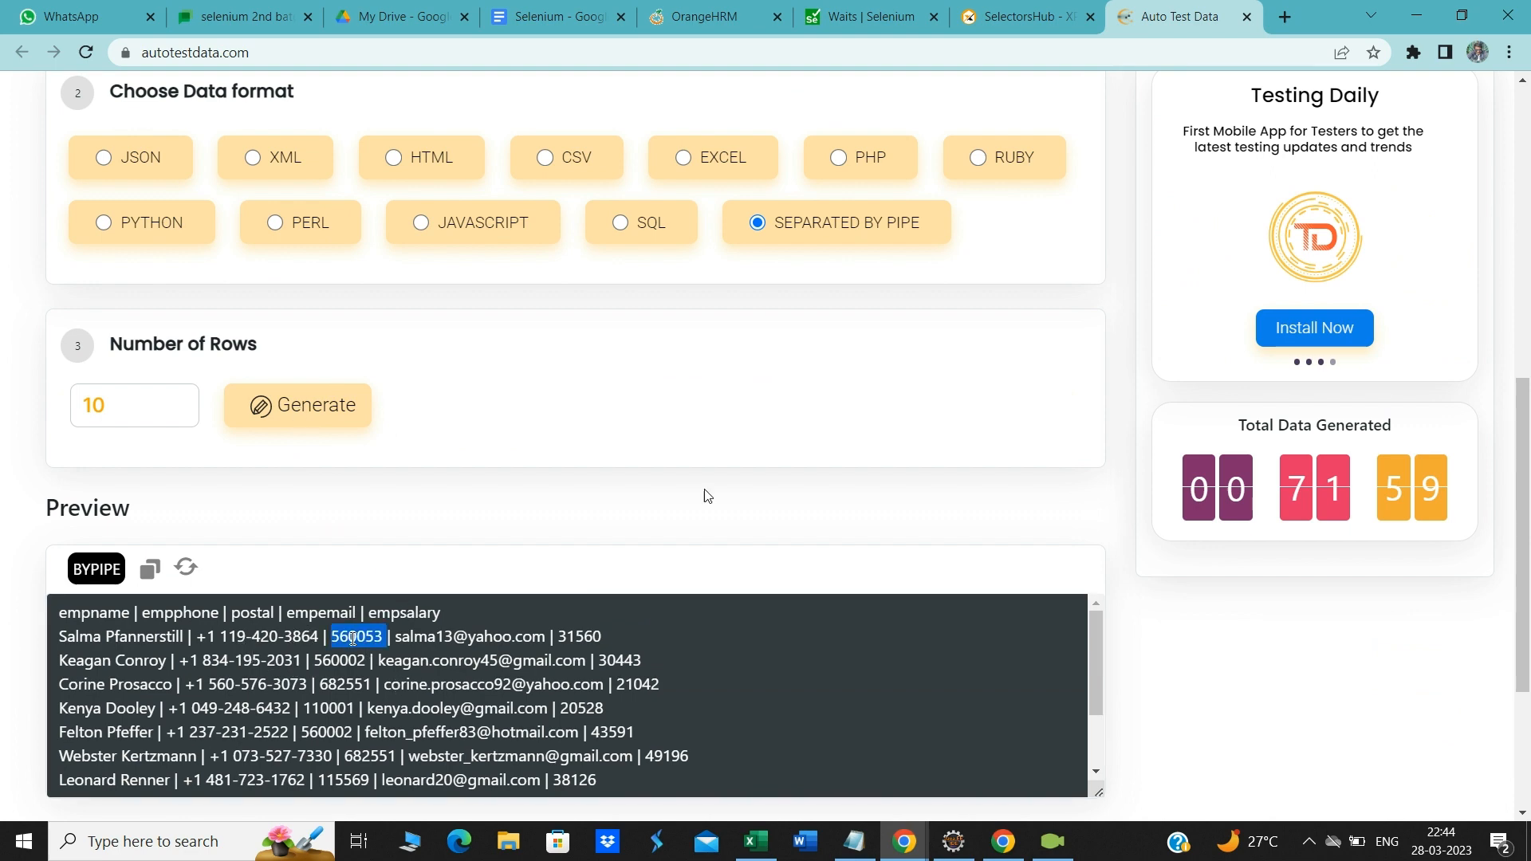
Step: Set the Postal / Zip row's country option to USA and rename its property to zipcode
scroll(860, 446, "up", 5)
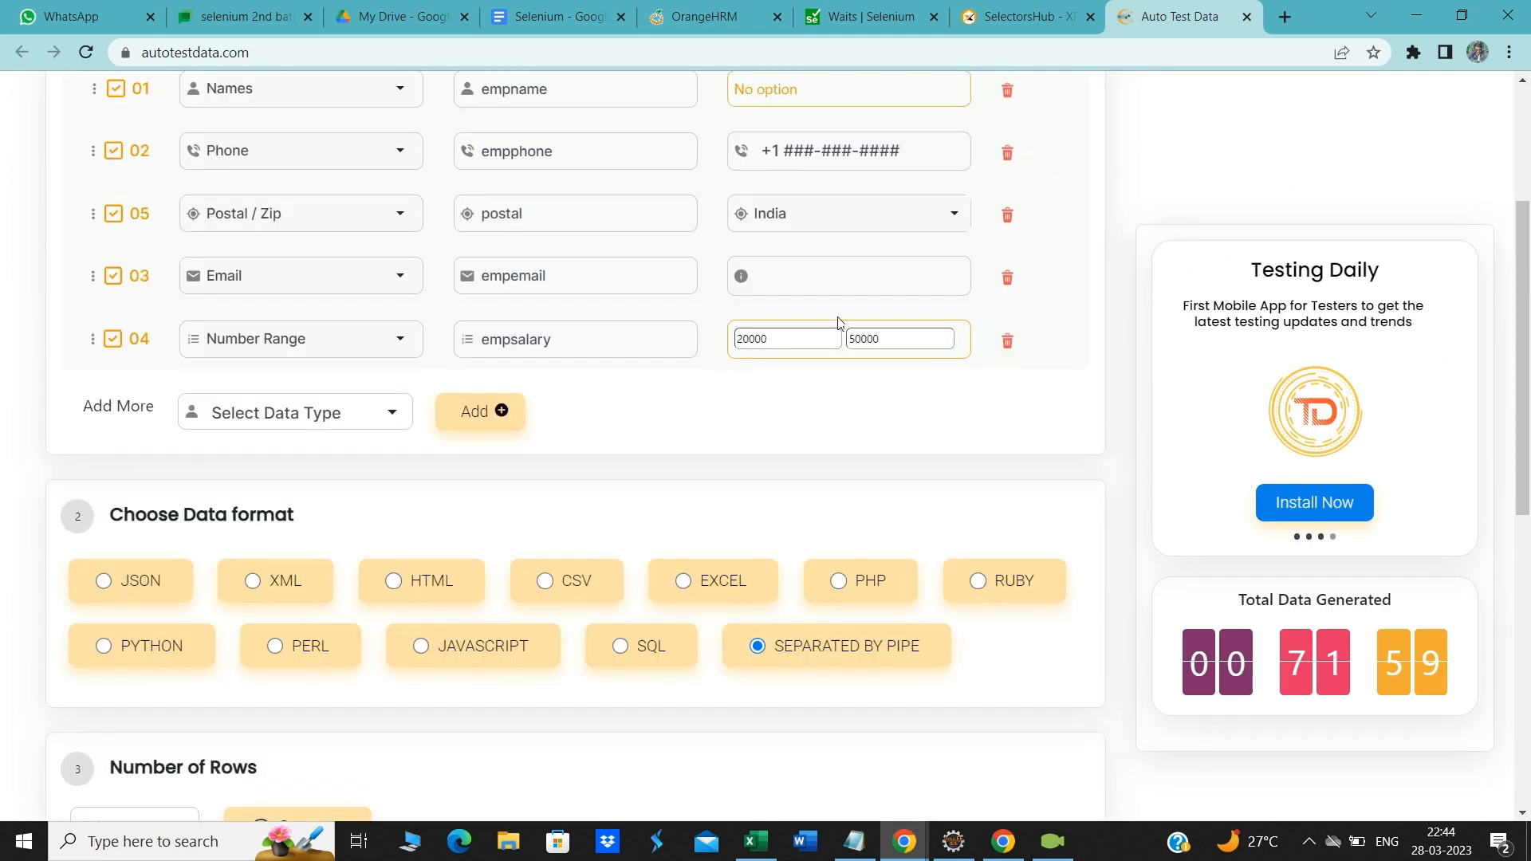
left_click(941, 214)
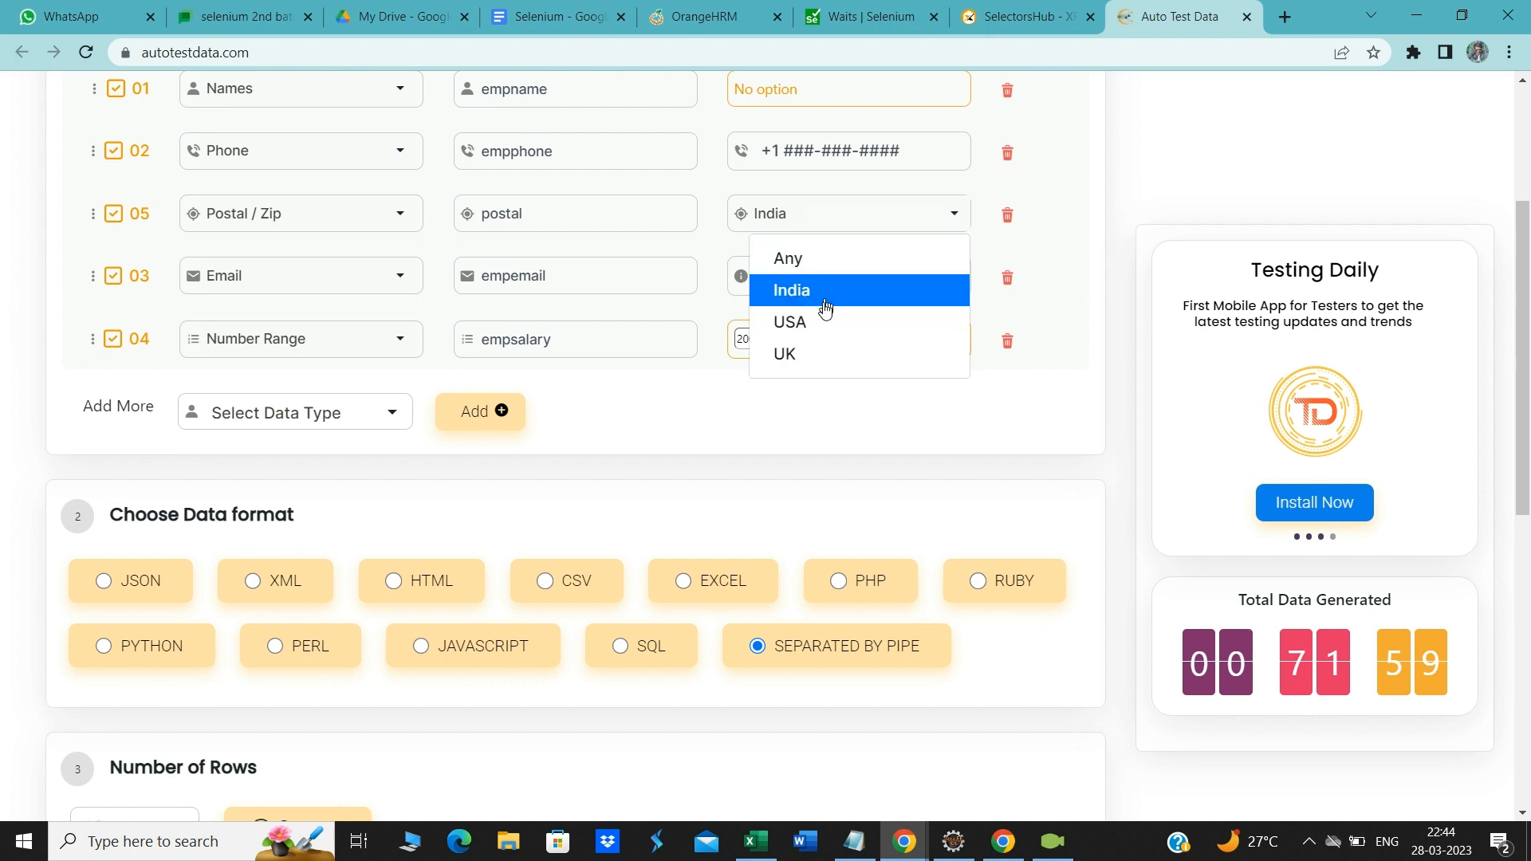
left_click(823, 321)
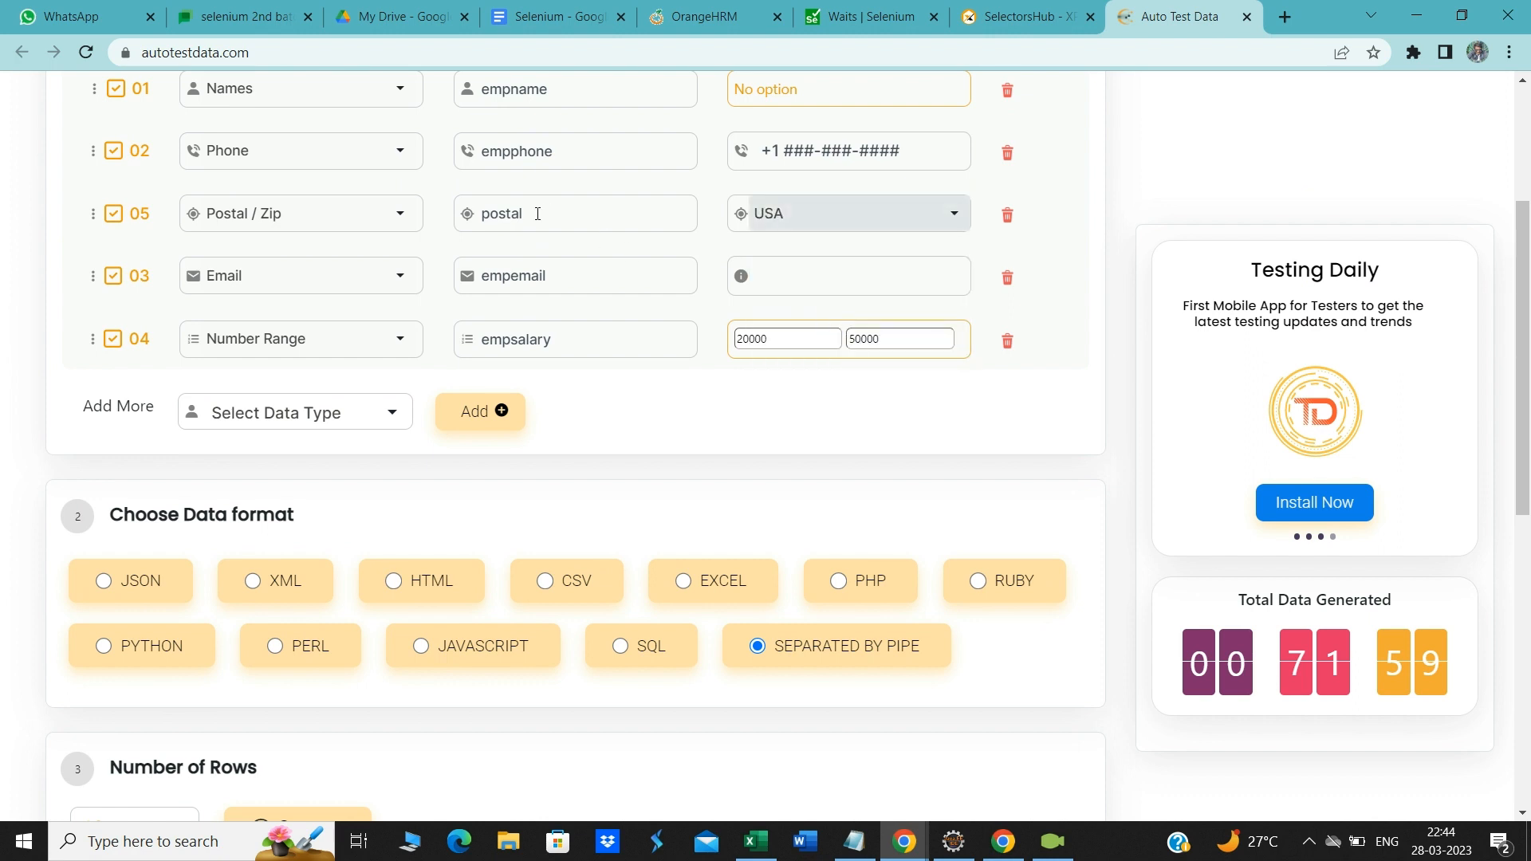
left_click_drag(537, 214, 484, 213)
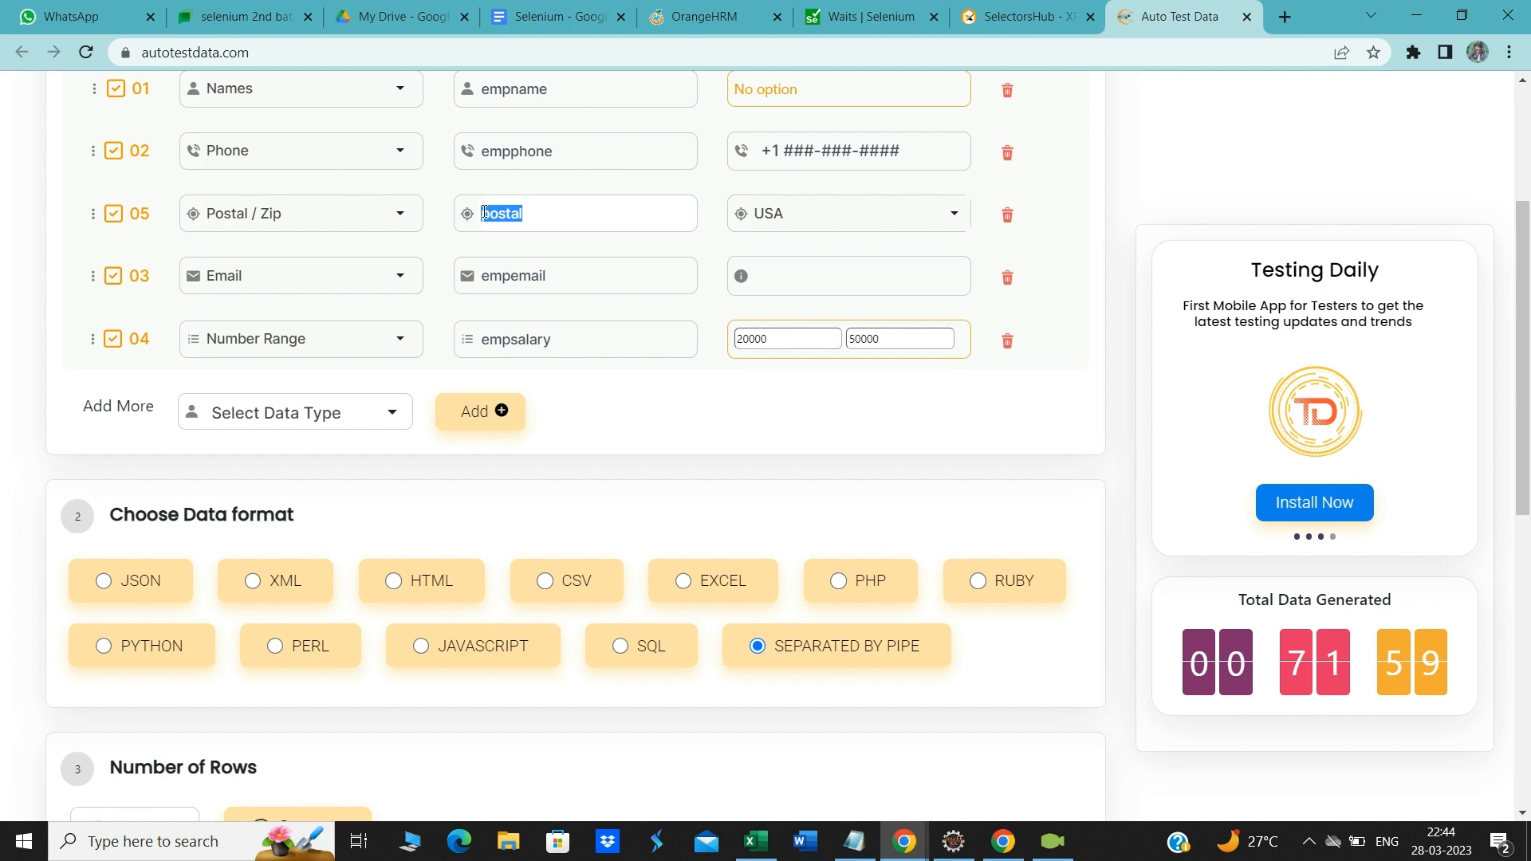
key("BackSpace")
type("zipcode")
Step: Generate and refresh the 10 pipe-separated rows with USA zip codes, and check the zipcode values of the first, third and fourth records
scroll(650, 431, "down", 6)
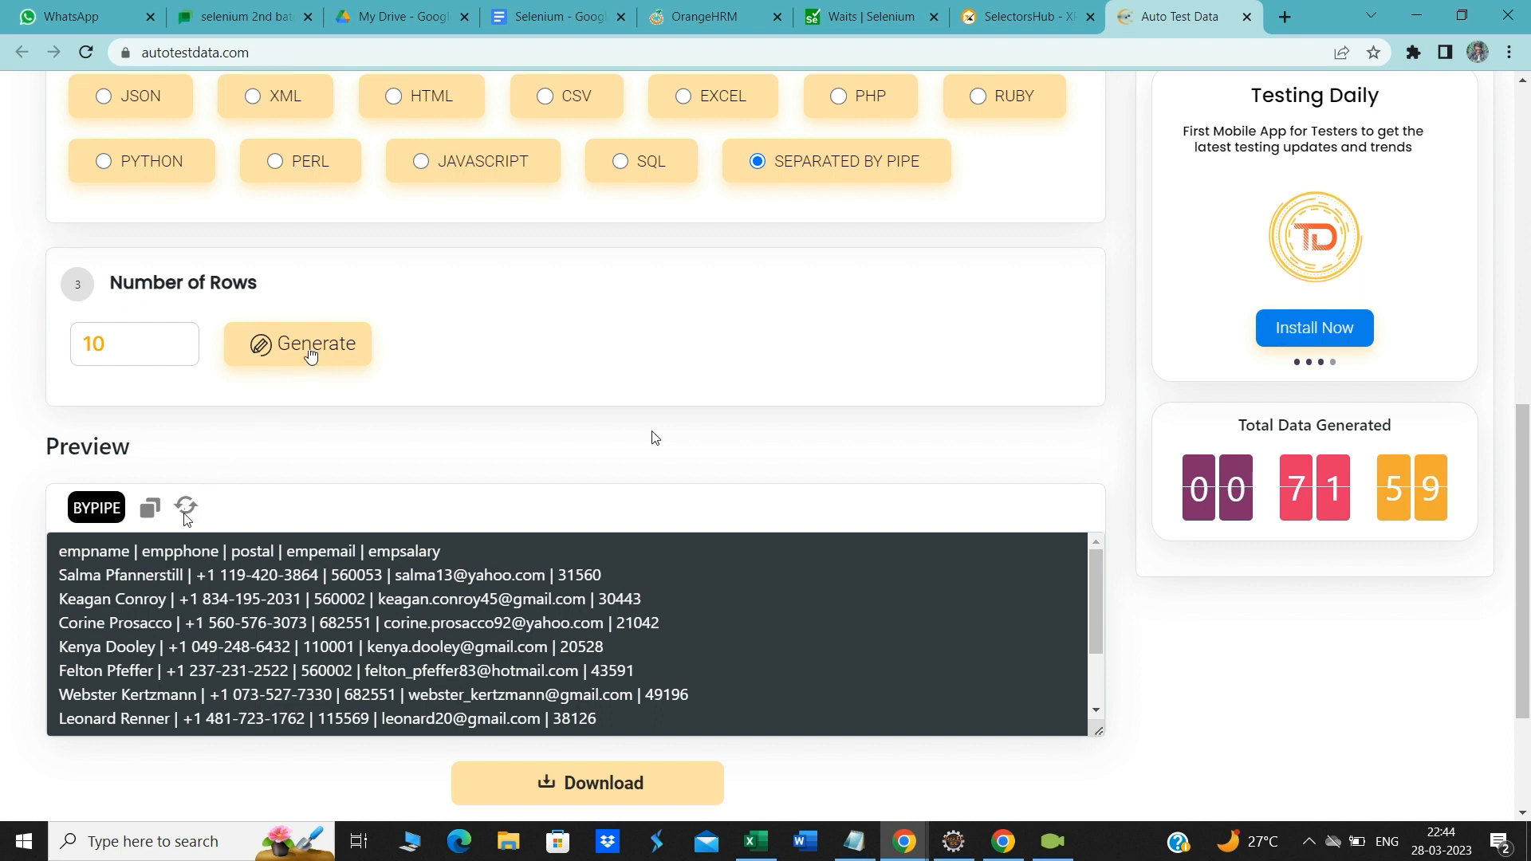
left_click(310, 356)
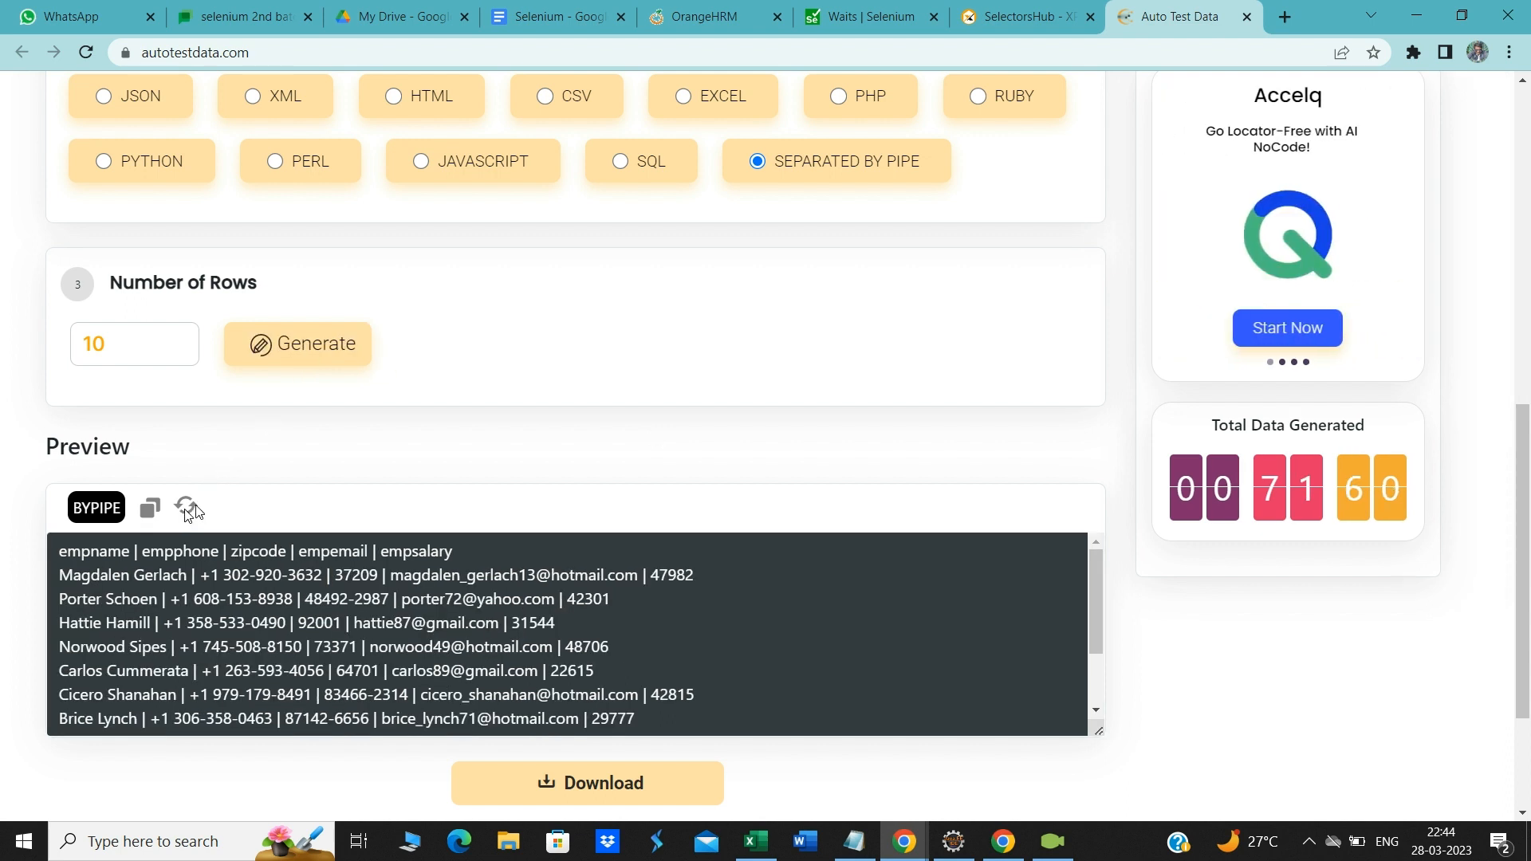
left_click(186, 510)
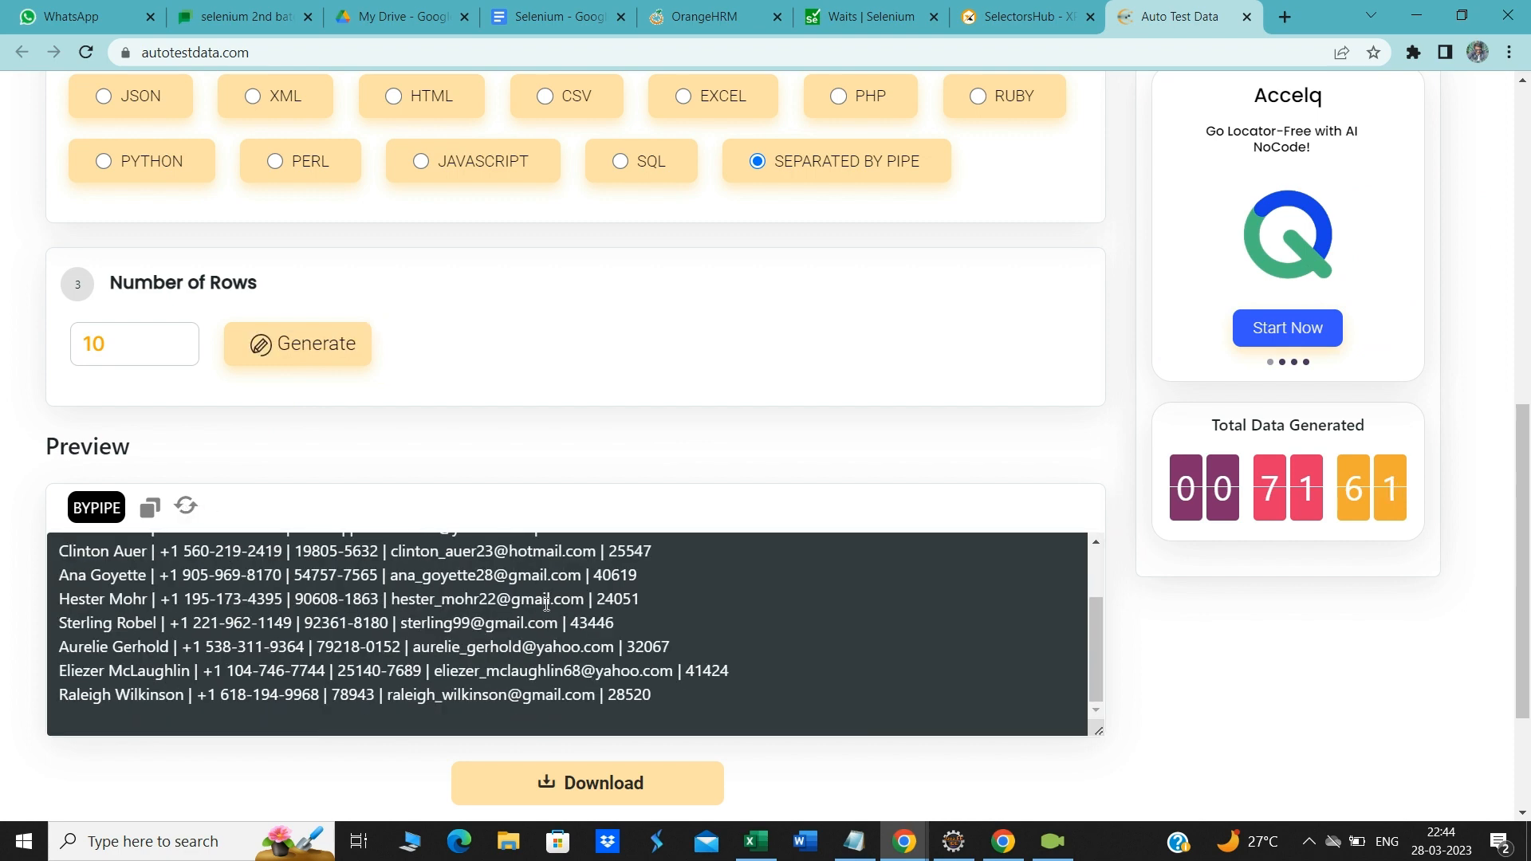
scroll(546, 604, "up", 1)
scroll(546, 603, "up", 1)
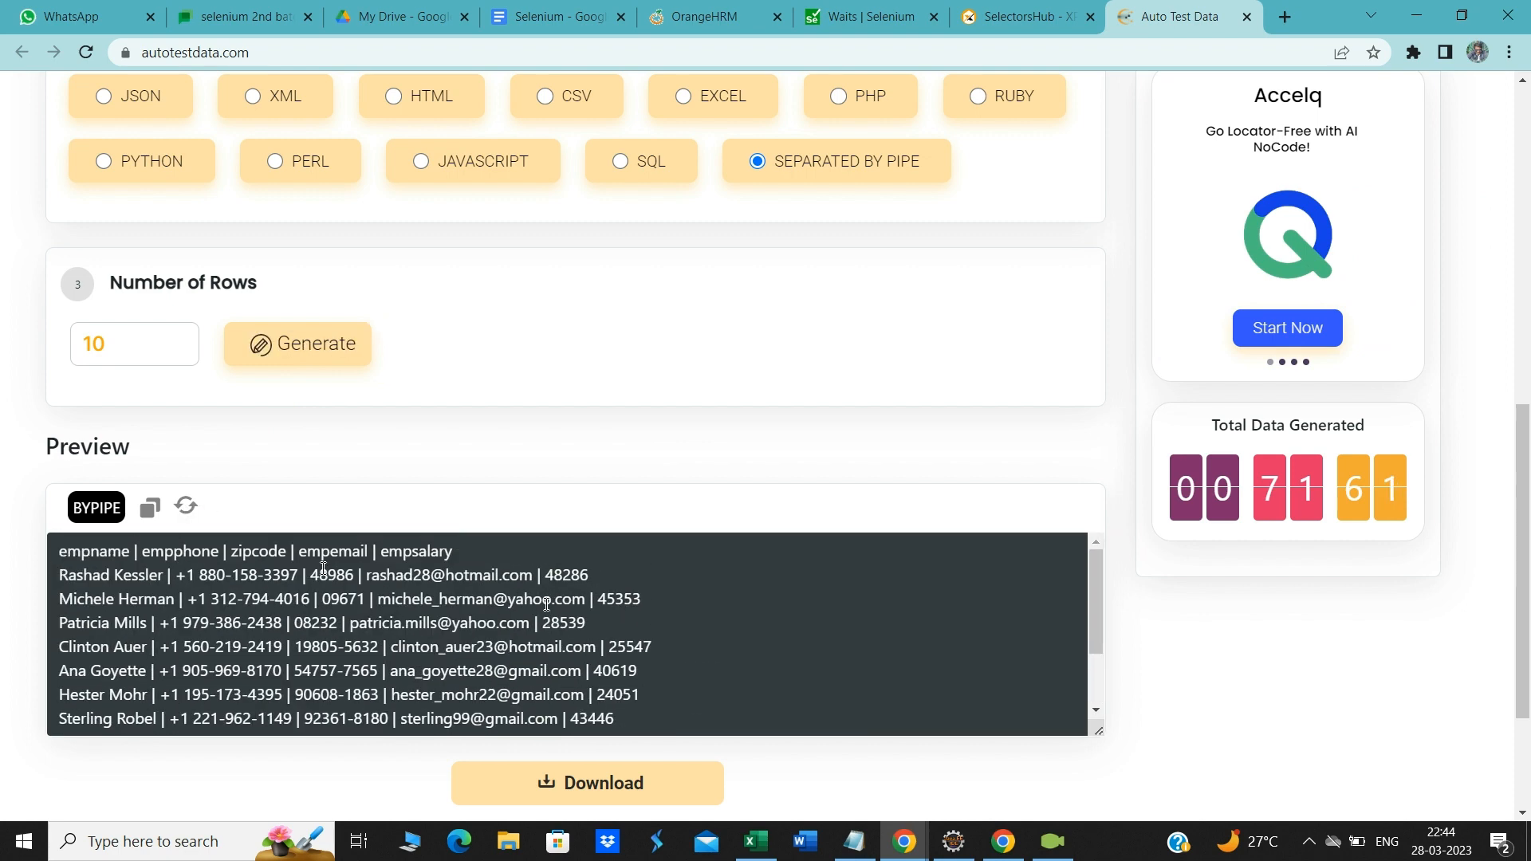
double_click(338, 576)
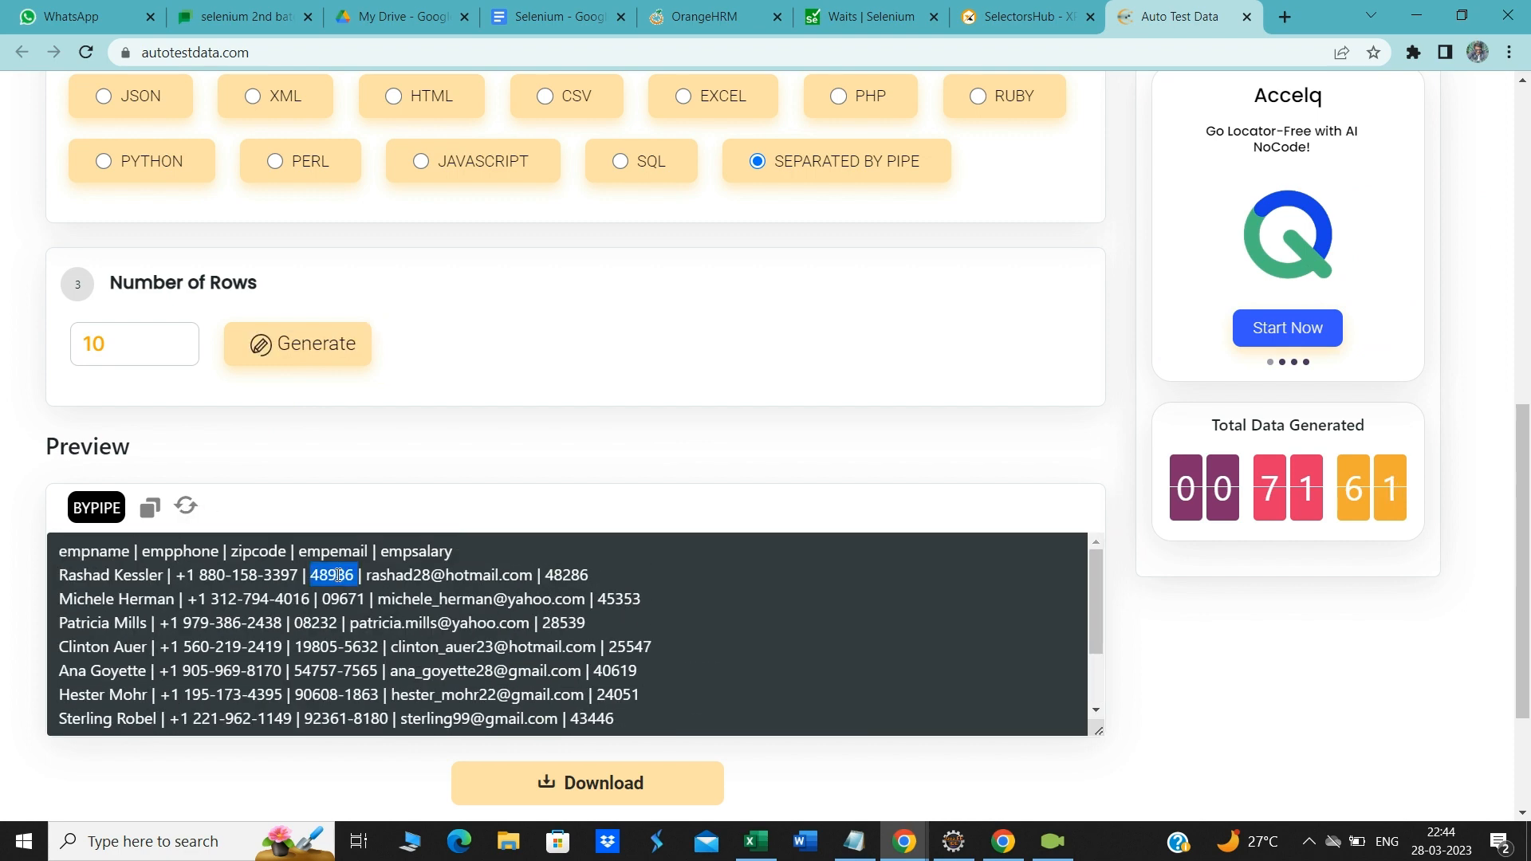
double_click(325, 619)
double_click(319, 646)
double_click(363, 647)
Step: Switch to the AutoTestData (1) workbook in Excel, view its employee data with columns A to C widened, and close the workbook
left_click(755, 841)
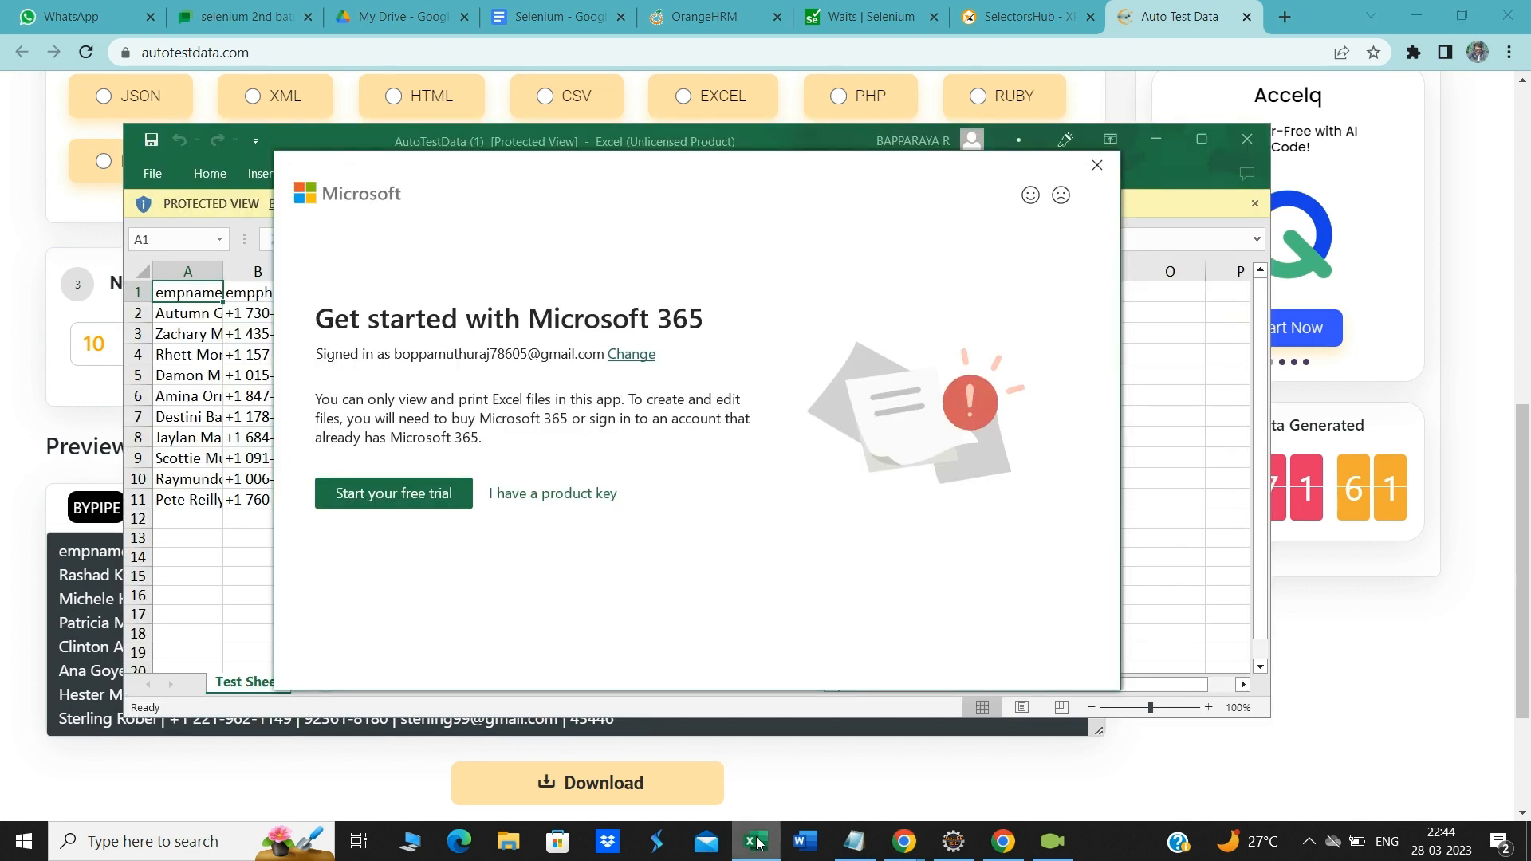
left_click(1096, 165)
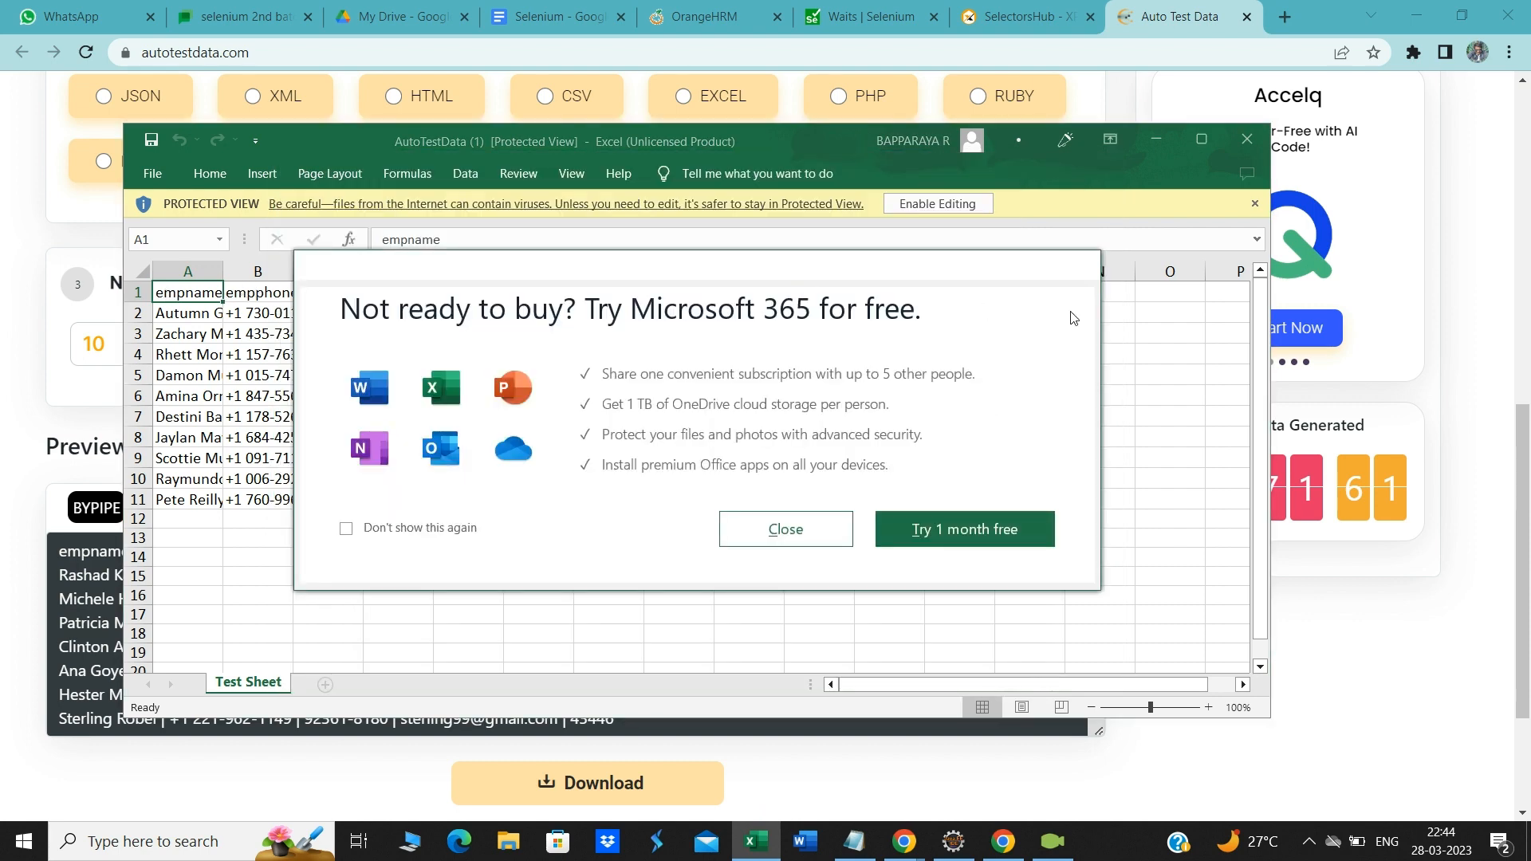
left_click(784, 529)
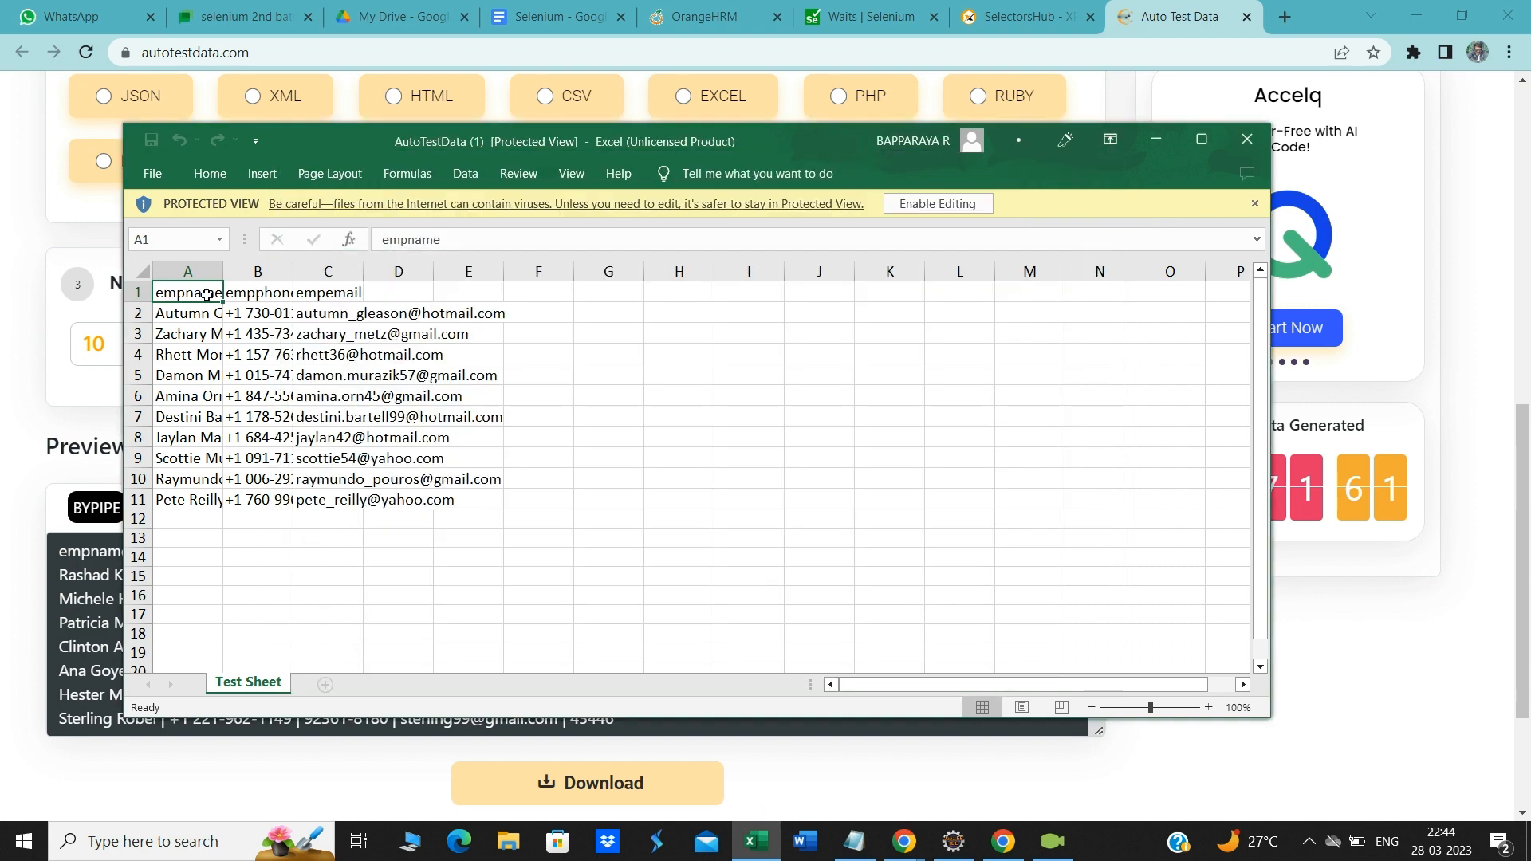
left_click_drag(223, 298, 698, 299)
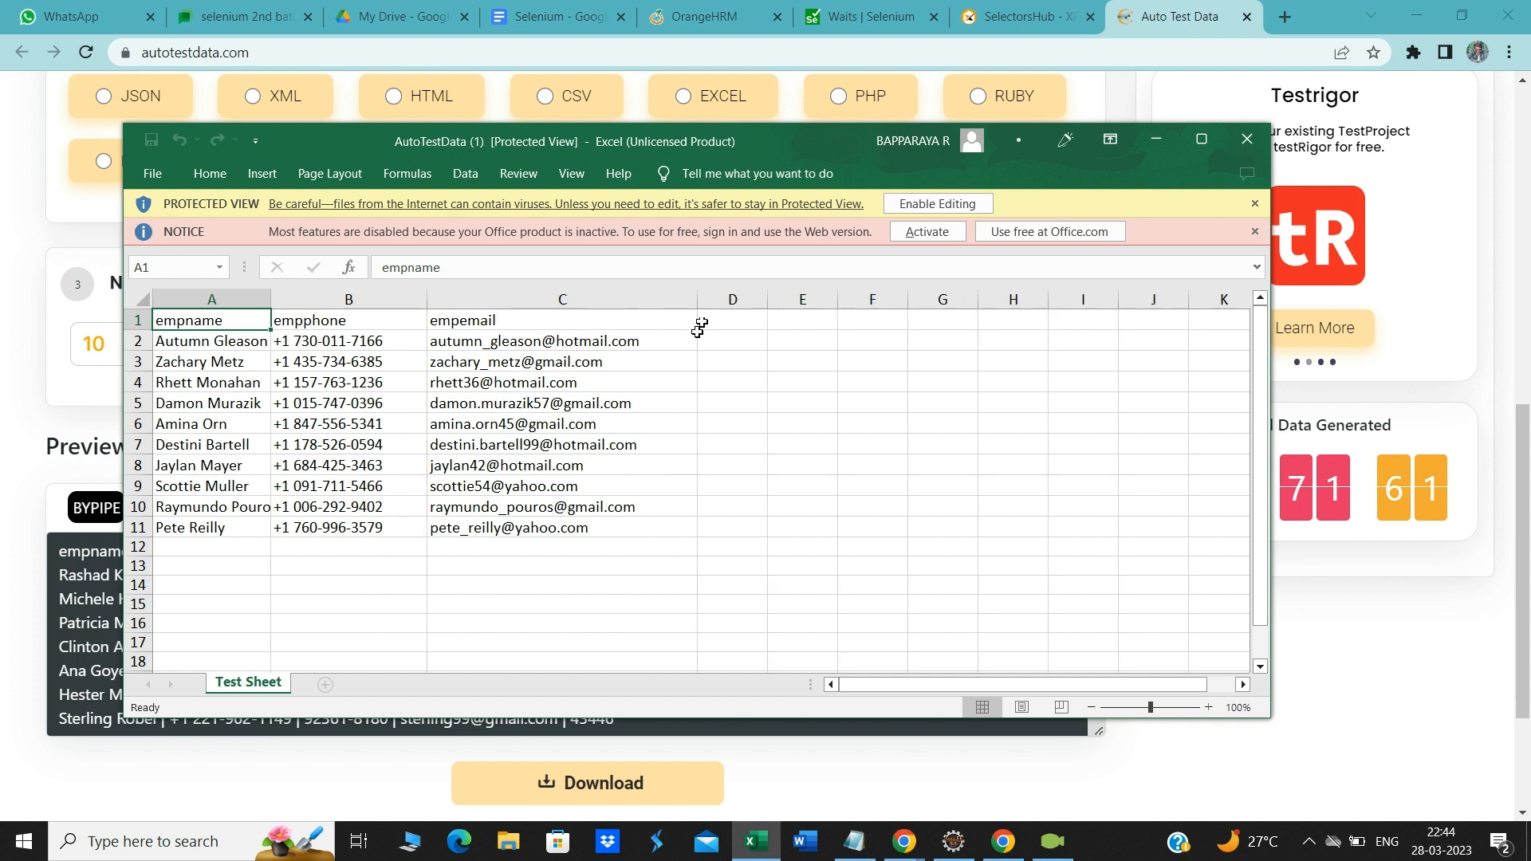
left_click(1248, 139)
scroll(847, 372, "up", 8)
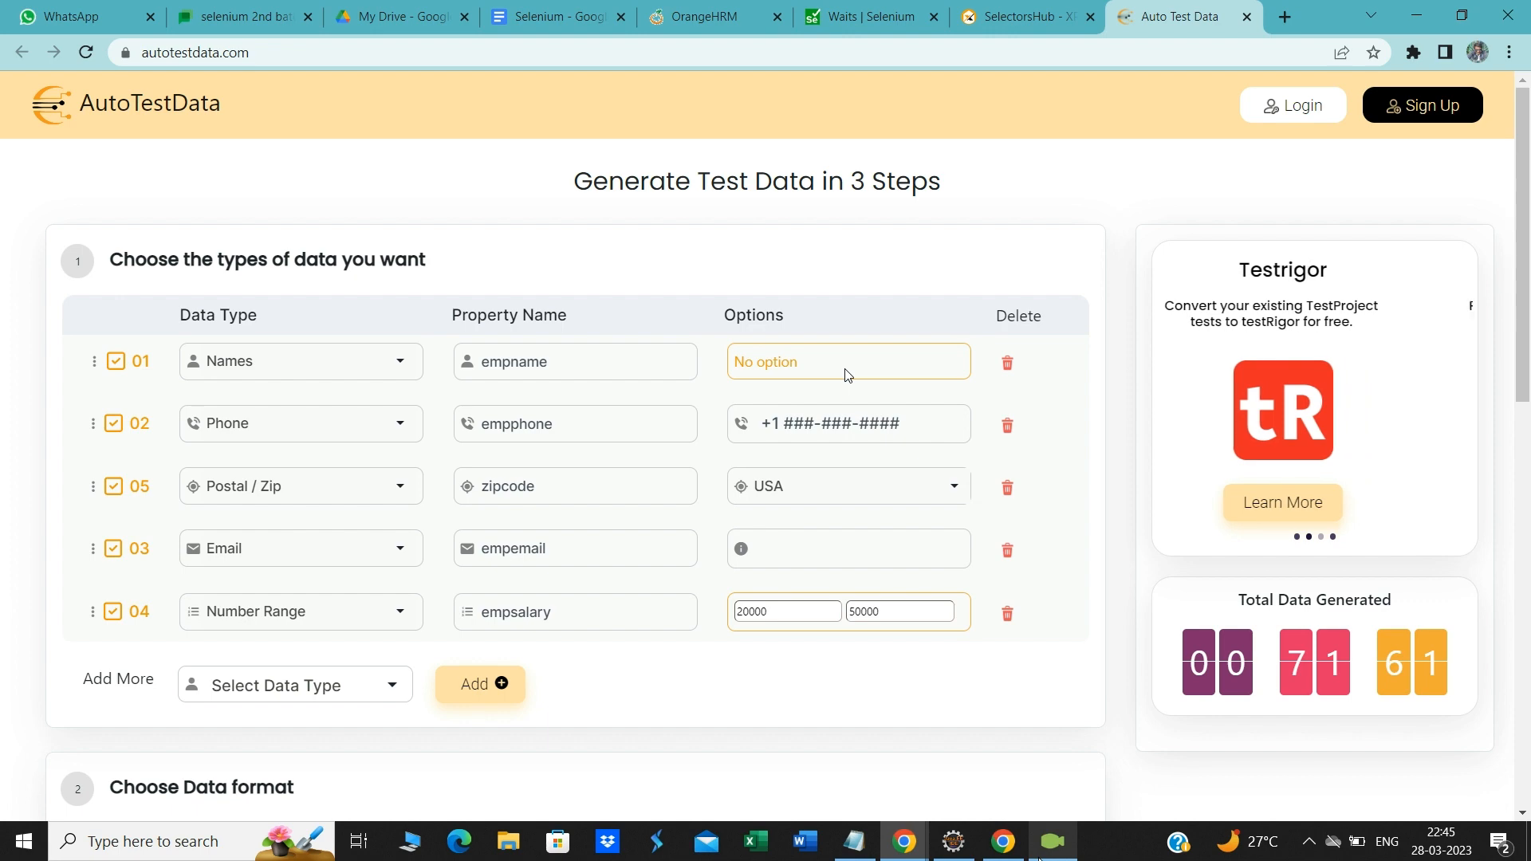
left_click(1052, 841)
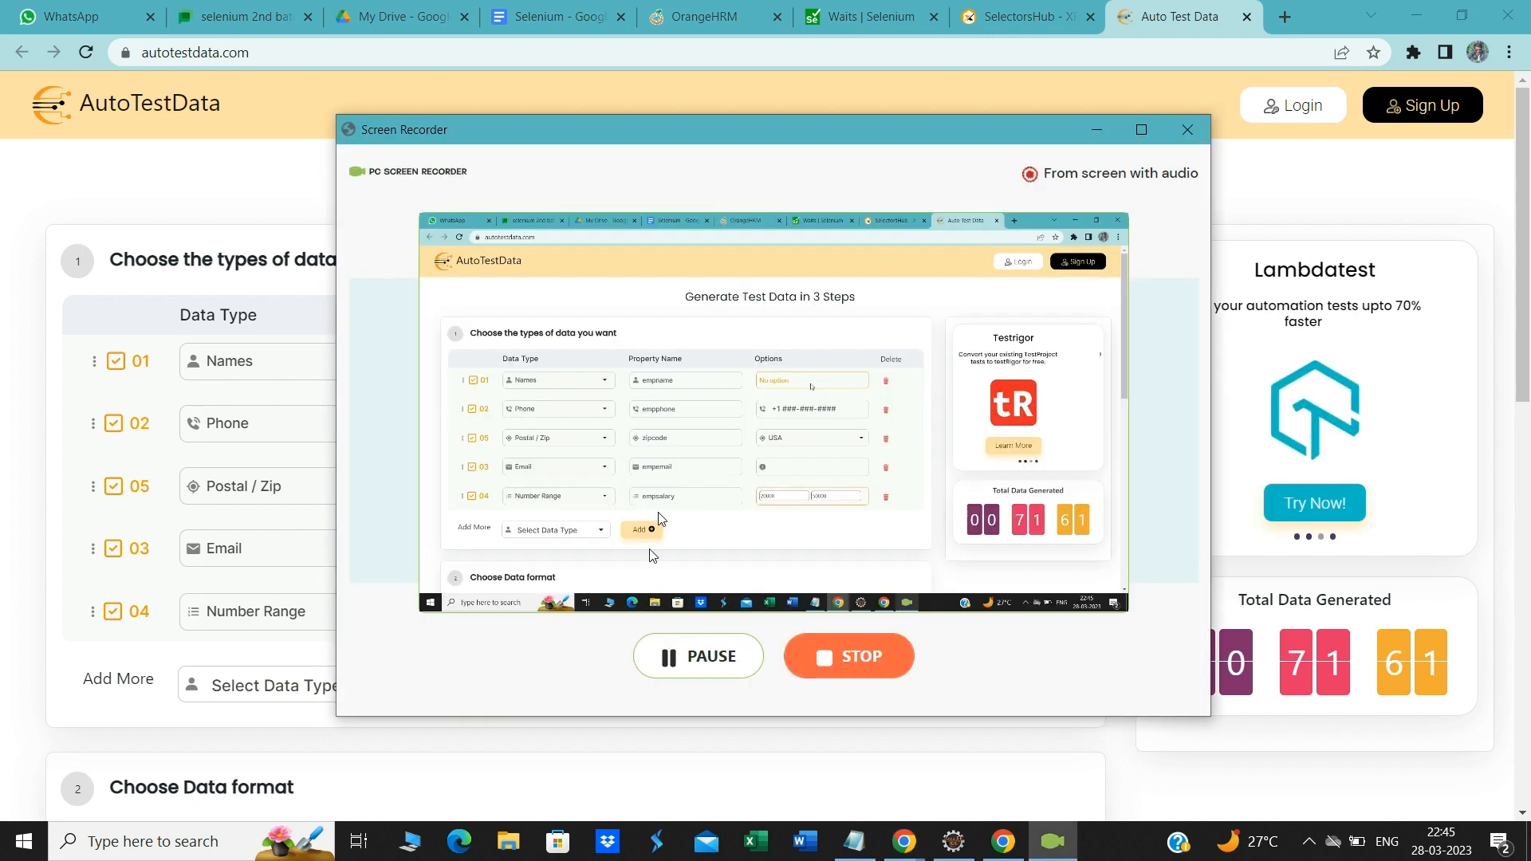